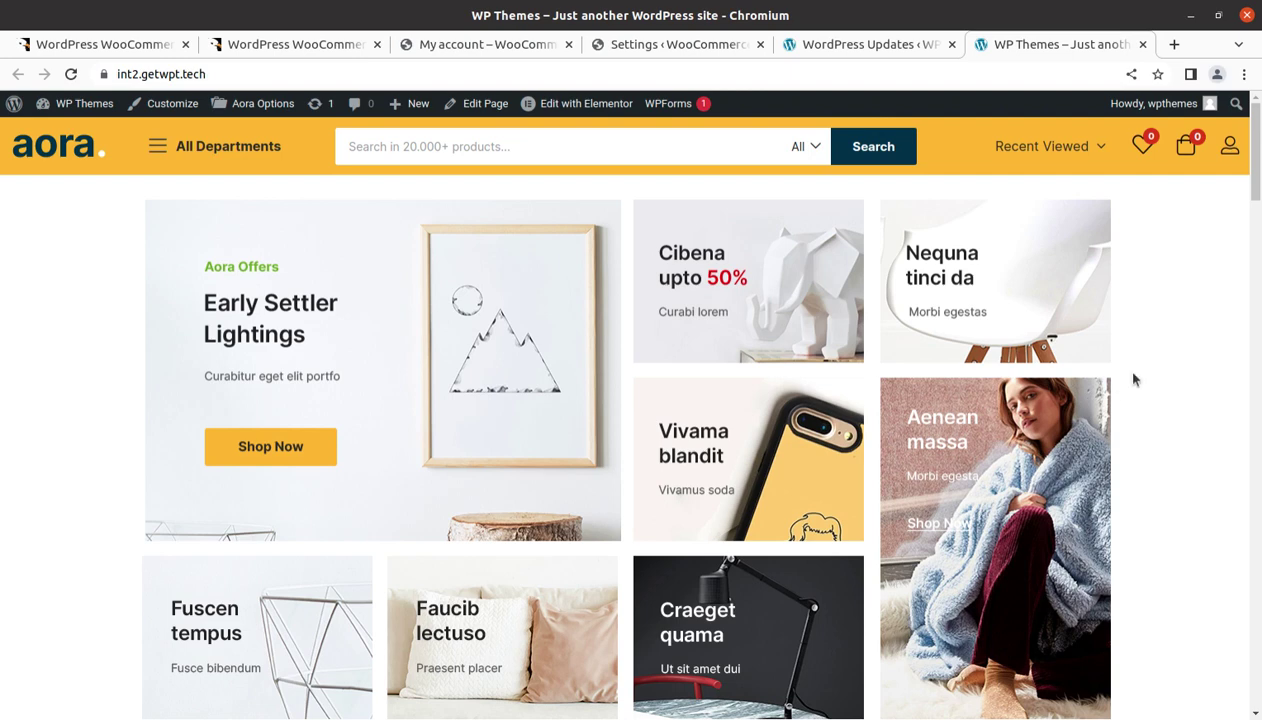
{"action": "scroll", "coordinate": [1133, 377], "scroll_direction": "down", "scroll_amount": 2}
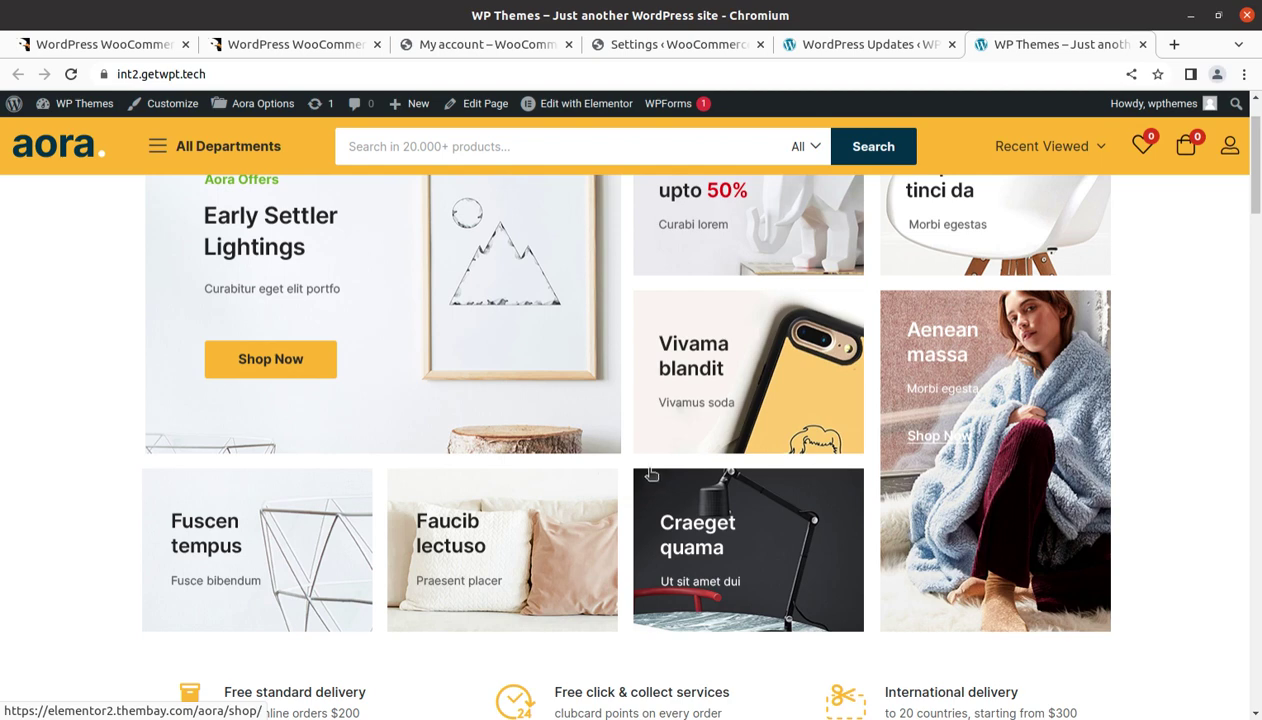
{"action": "scroll", "coordinate": [630, 472], "scroll_direction": "down", "scroll_amount": 1}
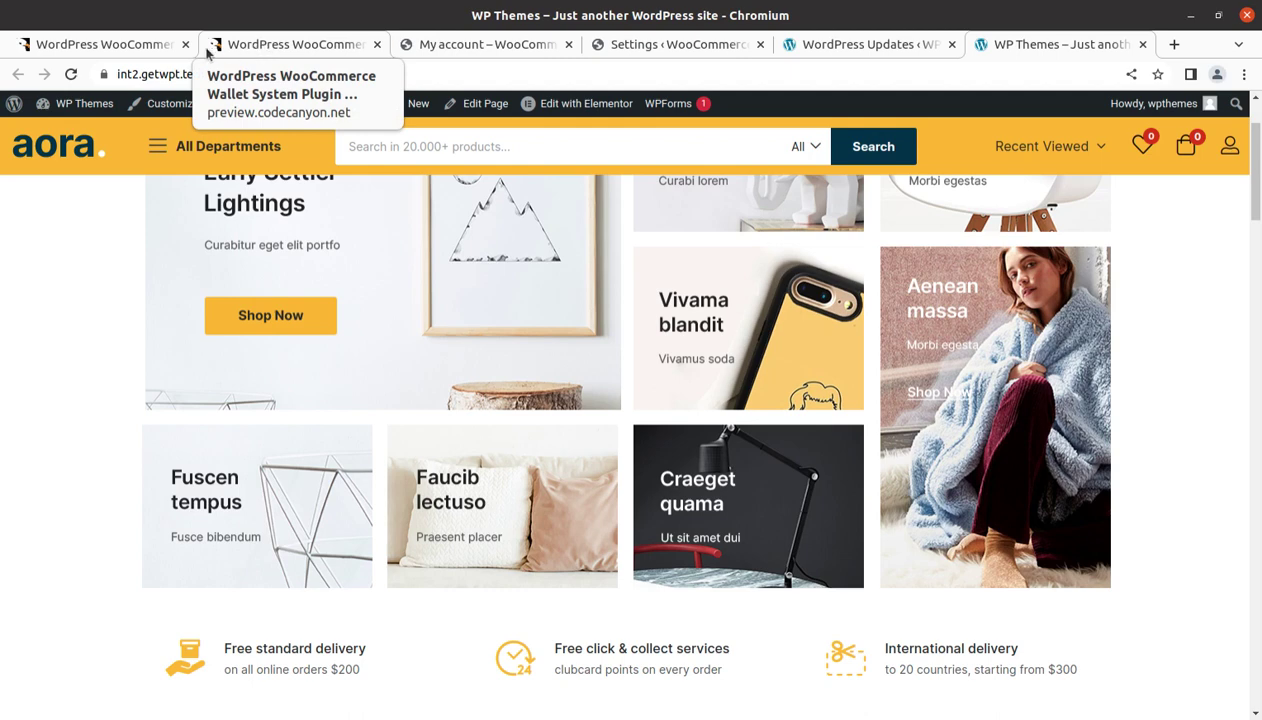
Step: Examine the title, price, preview banner and description of the WordPress WooCommerce Wallet System Plugin on its CodeCanyon page
{"action": "left_click", "coordinate": [120, 45]}
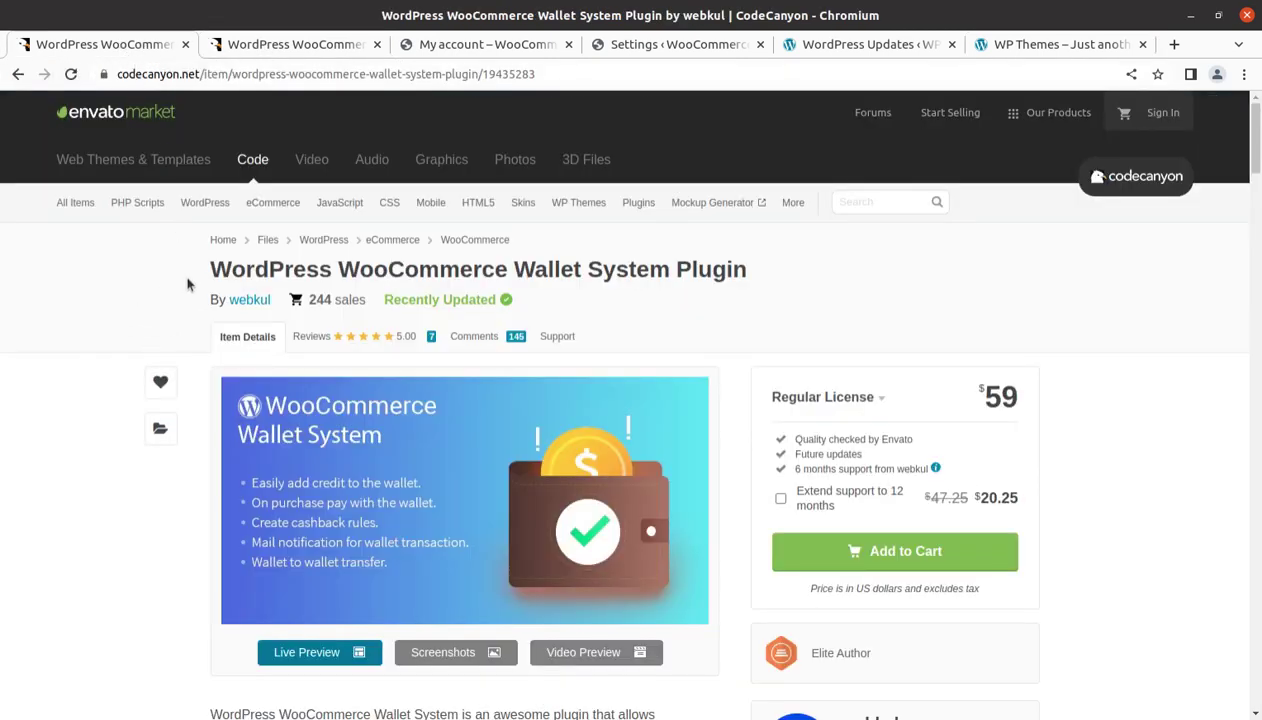
{"action": "left_click_drag", "start_coordinate": [212, 272], "coordinate": [760, 287]}
{"action": "left_click", "coordinate": [722, 304]}
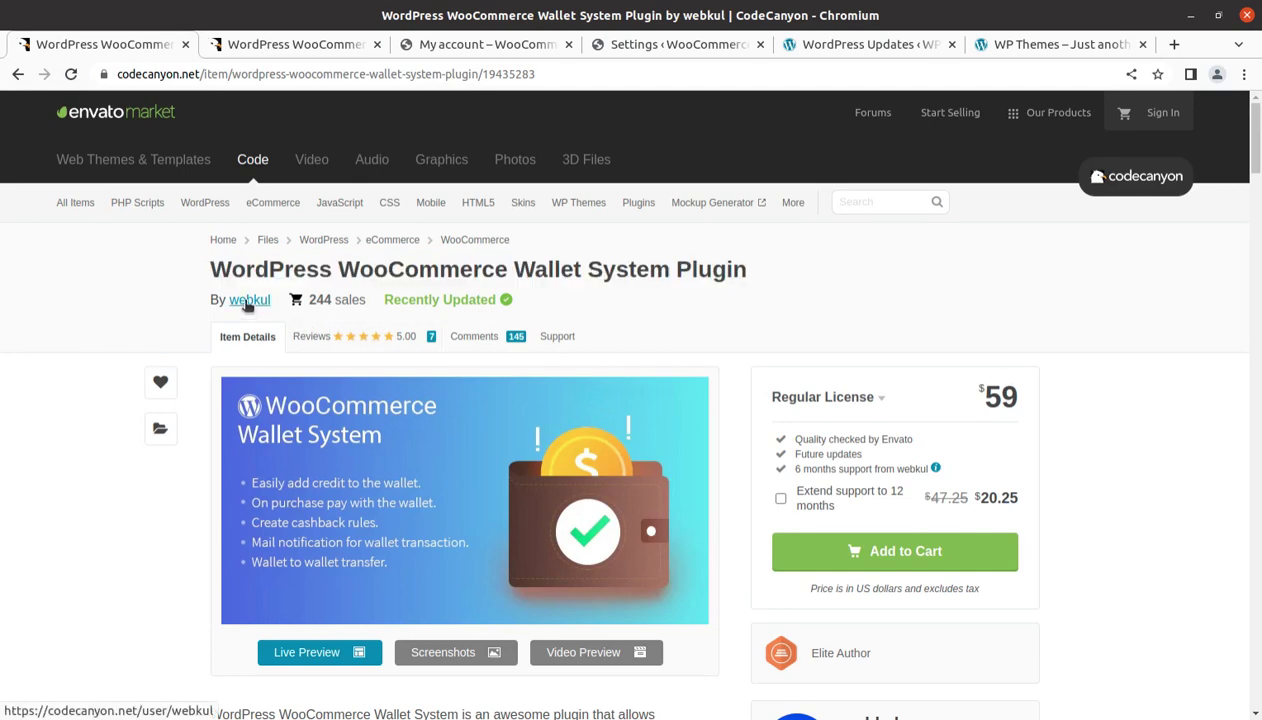
{"action": "scroll", "coordinate": [718, 417], "scroll_direction": "down", "scroll_amount": 2}
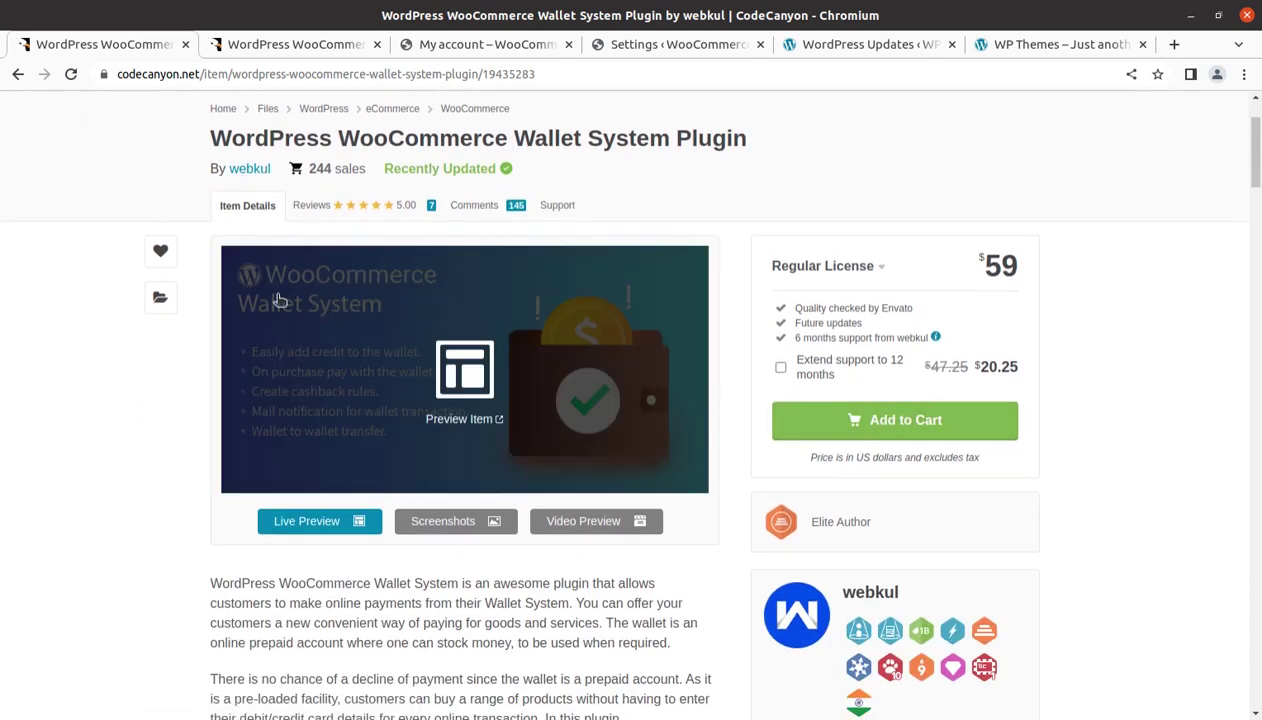
{"action": "scroll", "coordinate": [101, 279], "scroll_direction": "up", "scroll_amount": 2}
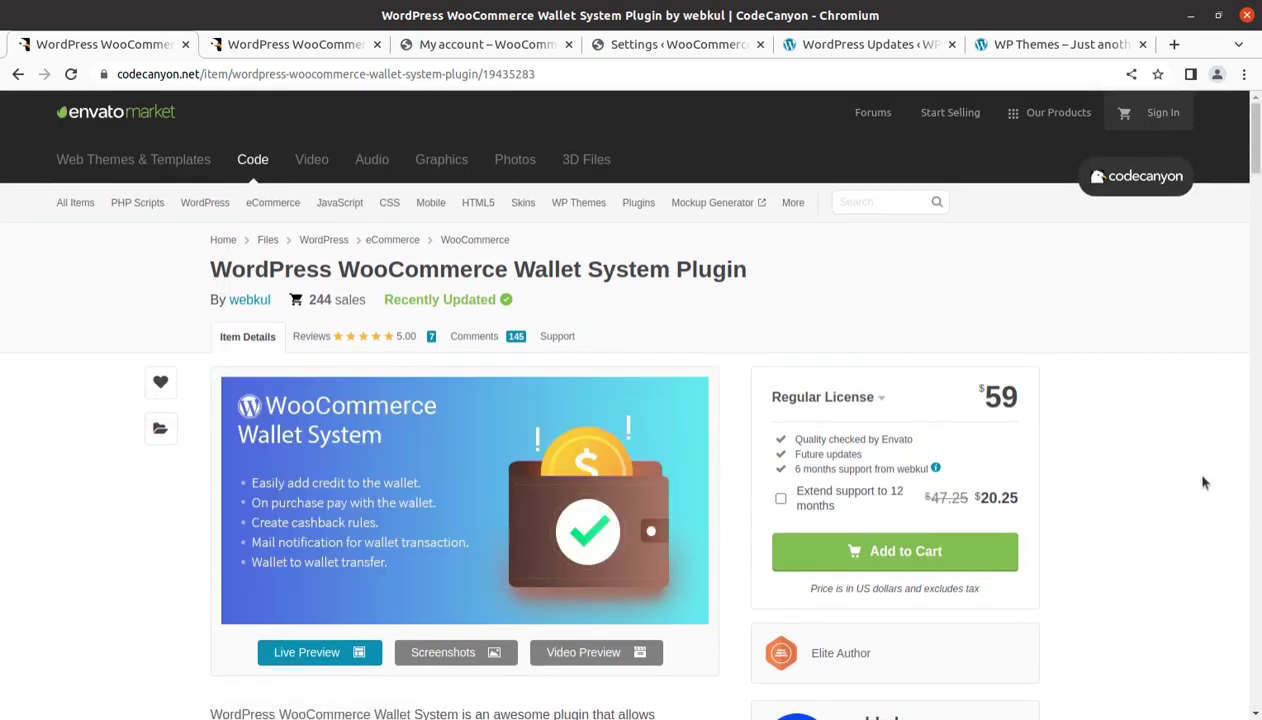
{"action": "scroll", "coordinate": [1203, 483], "scroll_direction": "down", "scroll_amount": 2}
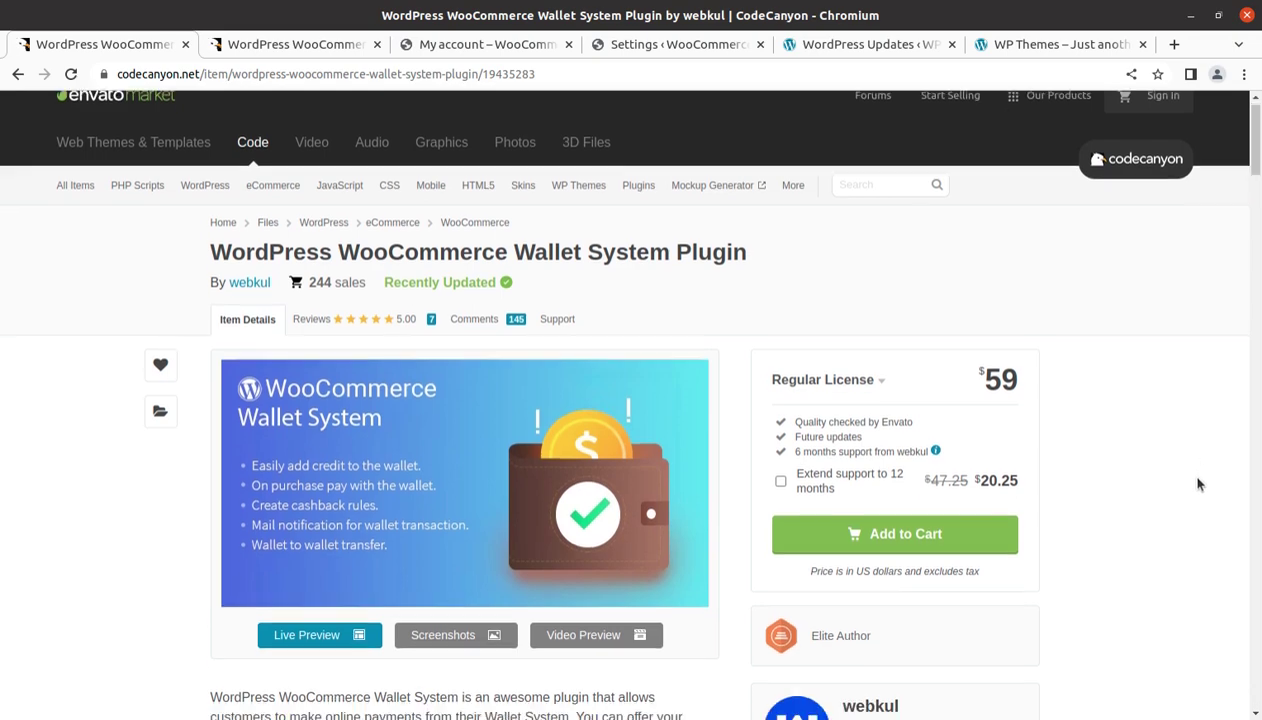
{"action": "scroll", "coordinate": [1100, 400], "scroll_direction": "down", "scroll_amount": 1}
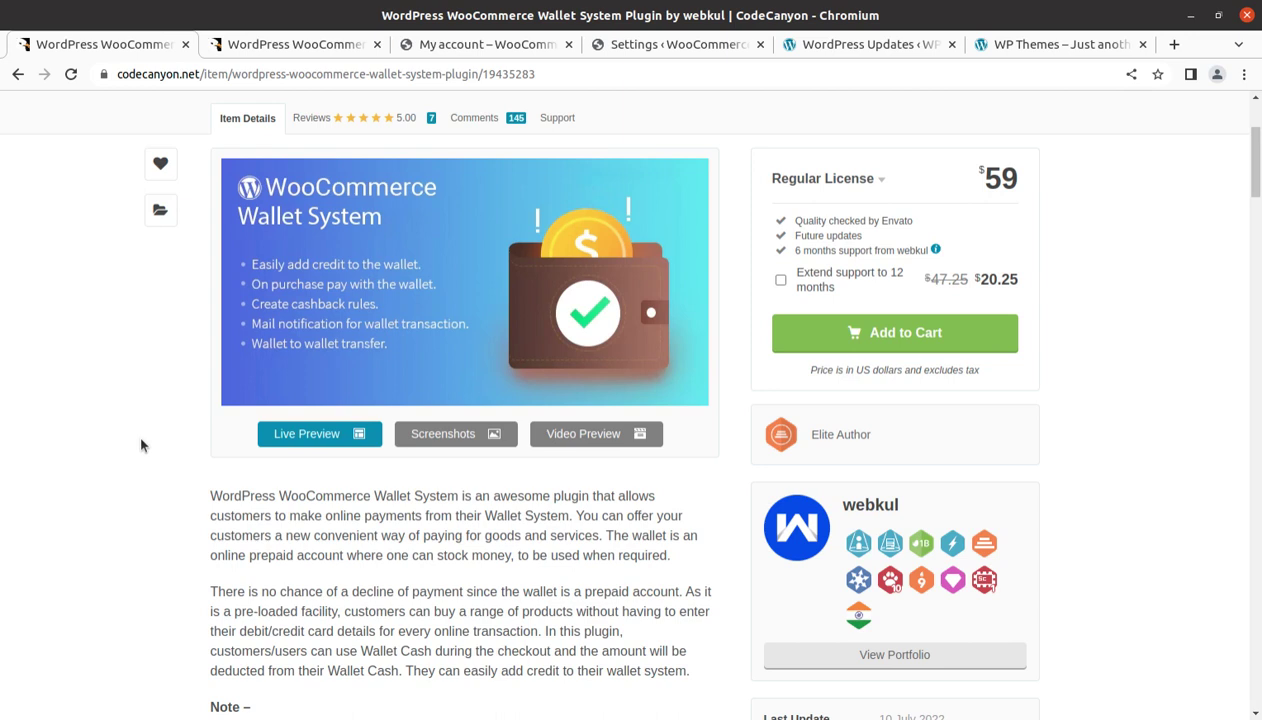
{"action": "mouse_move", "coordinate": [358, 363]}
{"action": "scroll", "coordinate": [150, 533], "scroll_direction": "down", "scroll_amount": 1}
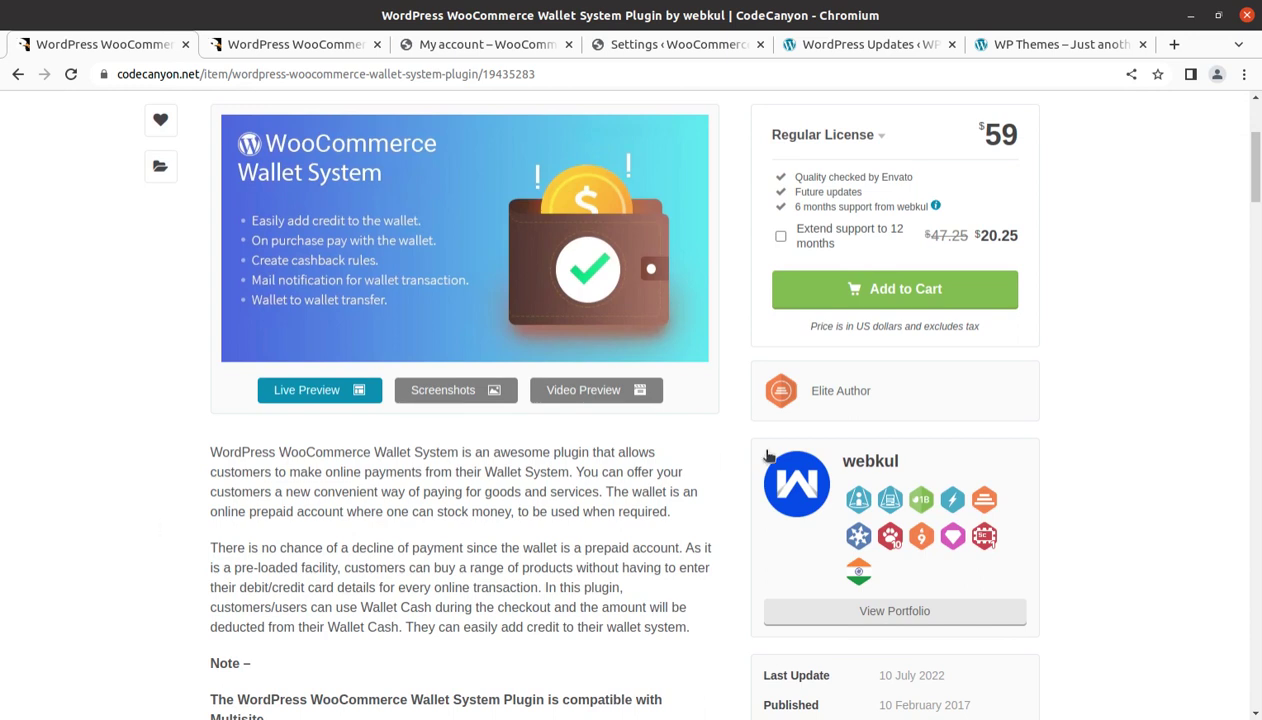
{"action": "scroll", "coordinate": [697, 516], "scroll_direction": "up", "scroll_amount": 1}
{"action": "scroll", "coordinate": [697, 516], "scroll_direction": "up", "scroll_amount": 2}
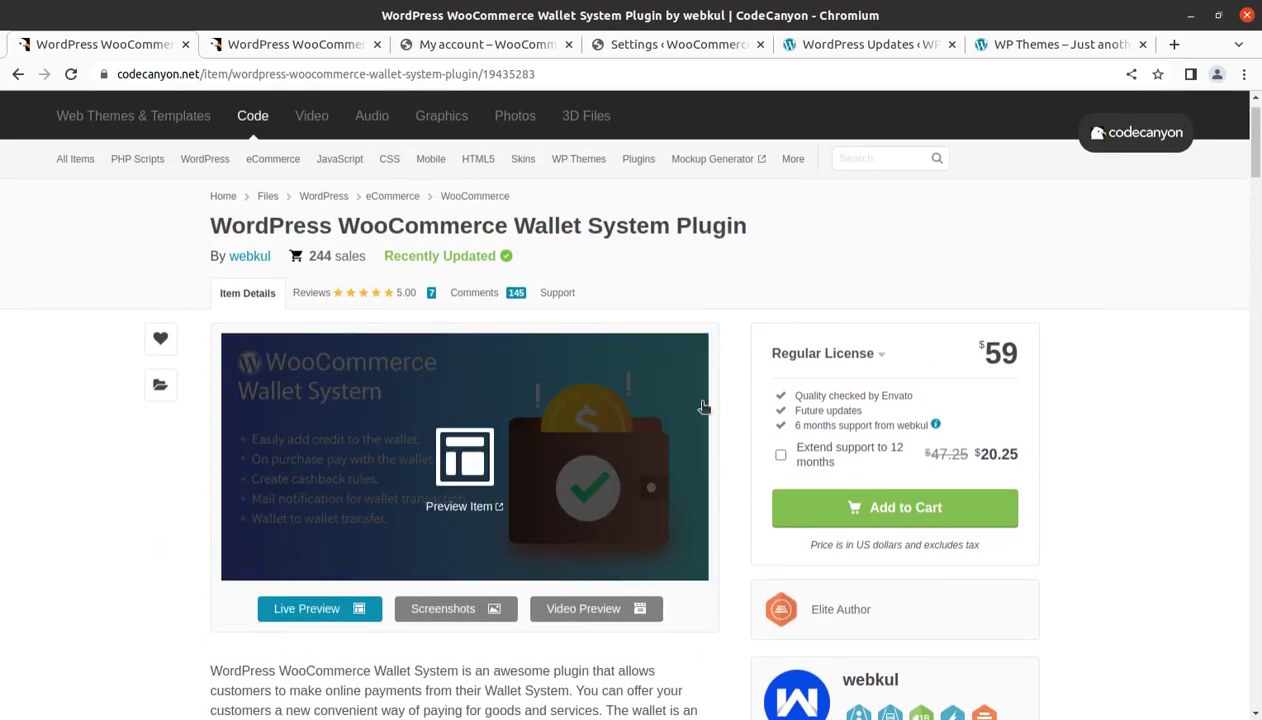
Step: Reload the demo store's My Wallet page and examine the wallet amount and the Use Wallet transaction
{"action": "left_click", "coordinate": [480, 44]}
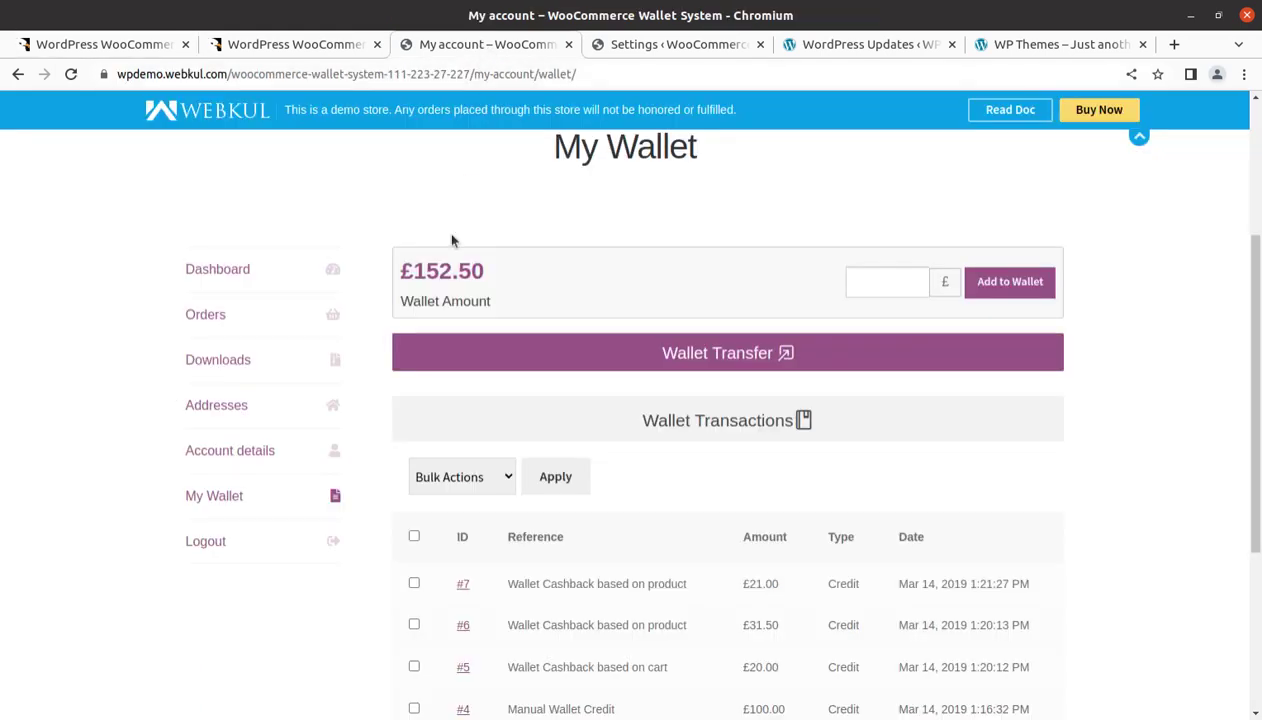
{"action": "scroll", "coordinate": [315, 500], "scroll_direction": "down", "scroll_amount": 1}
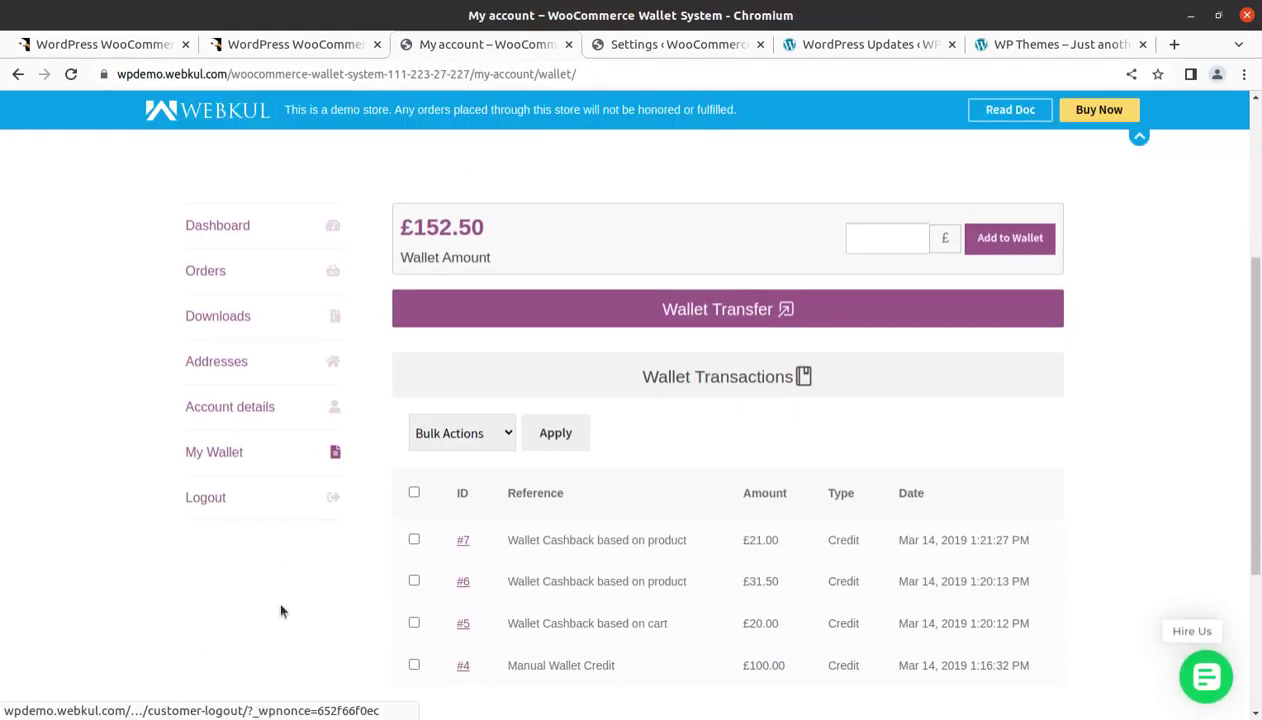
{"action": "left_click", "coordinate": [225, 462]}
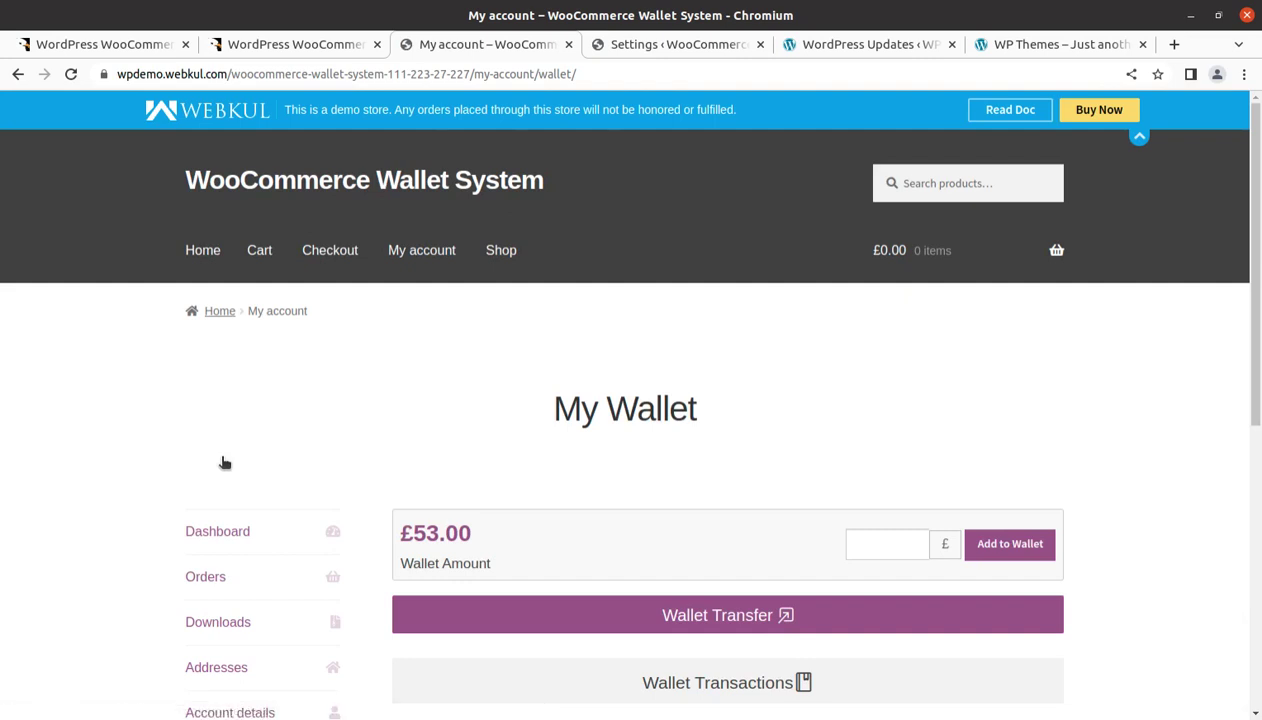
{"action": "scroll", "coordinate": [500, 515], "scroll_direction": "down", "scroll_amount": 3}
{"action": "scroll", "coordinate": [584, 540], "scroll_direction": "down", "scroll_amount": 1}
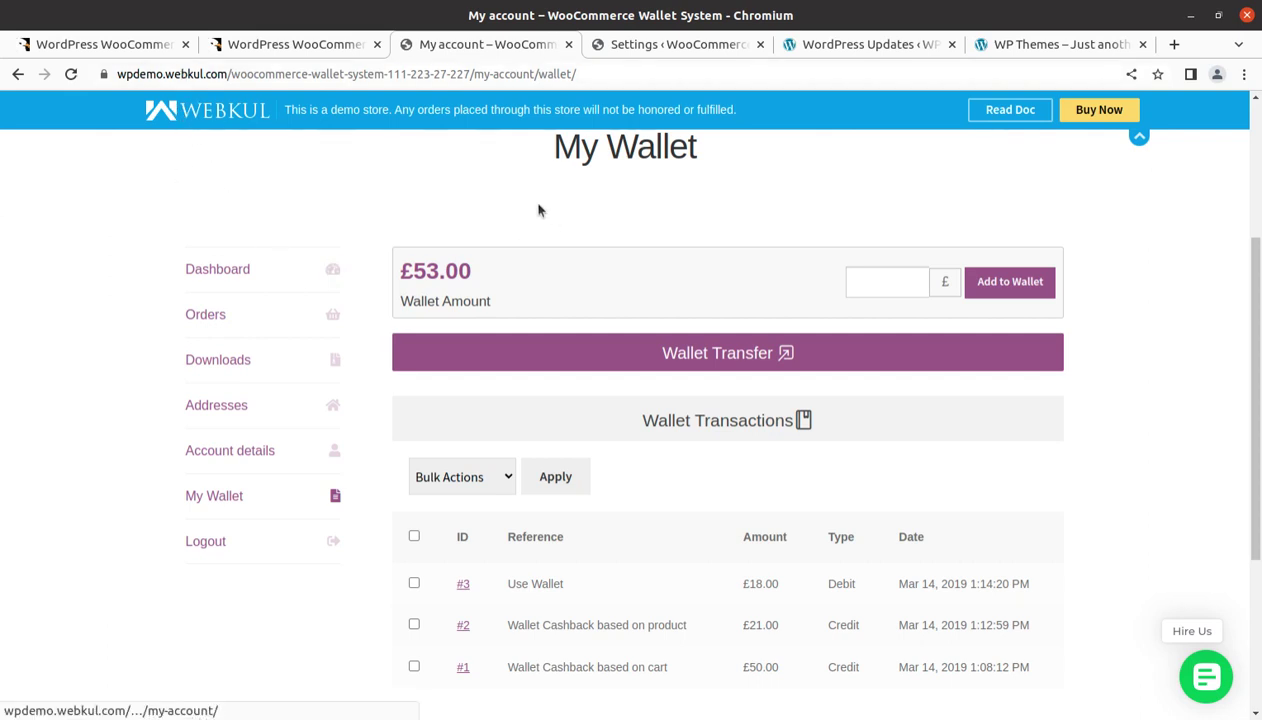
{"action": "scroll", "coordinate": [600, 541], "scroll_direction": "down", "scroll_amount": 1}
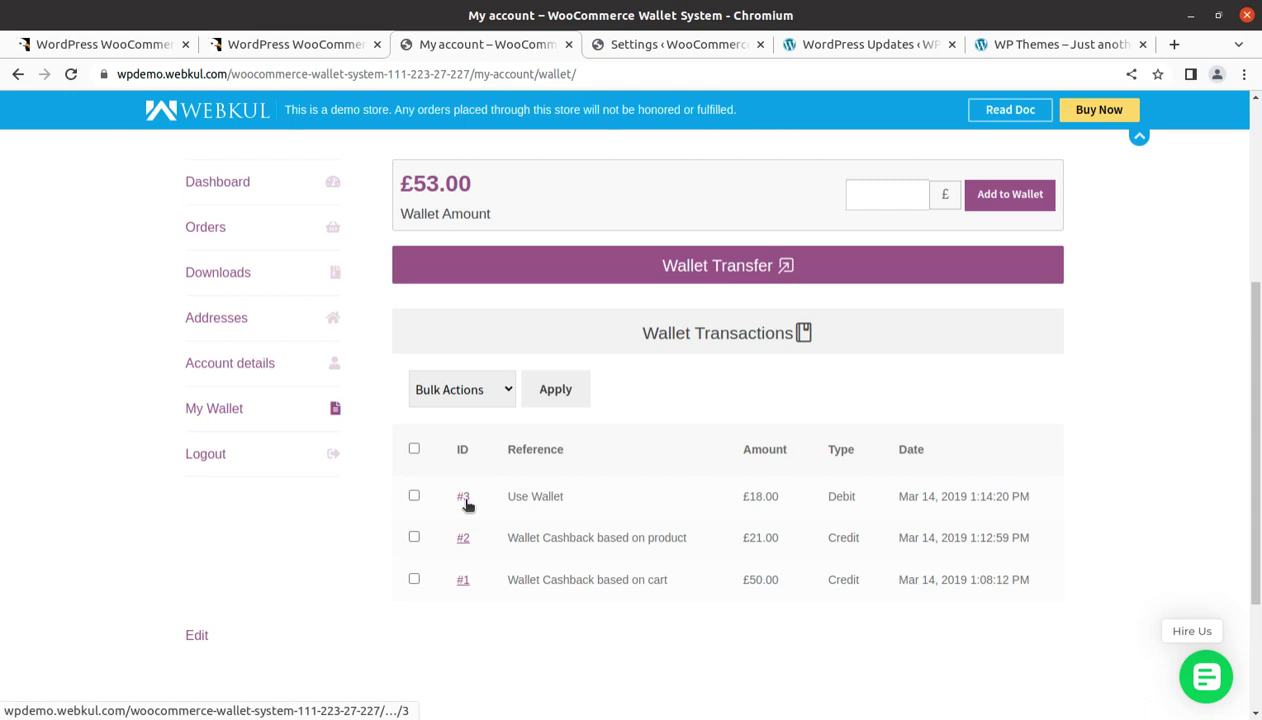
{"action": "left_click_drag", "start_coordinate": [741, 496], "coordinate": [775, 497]}
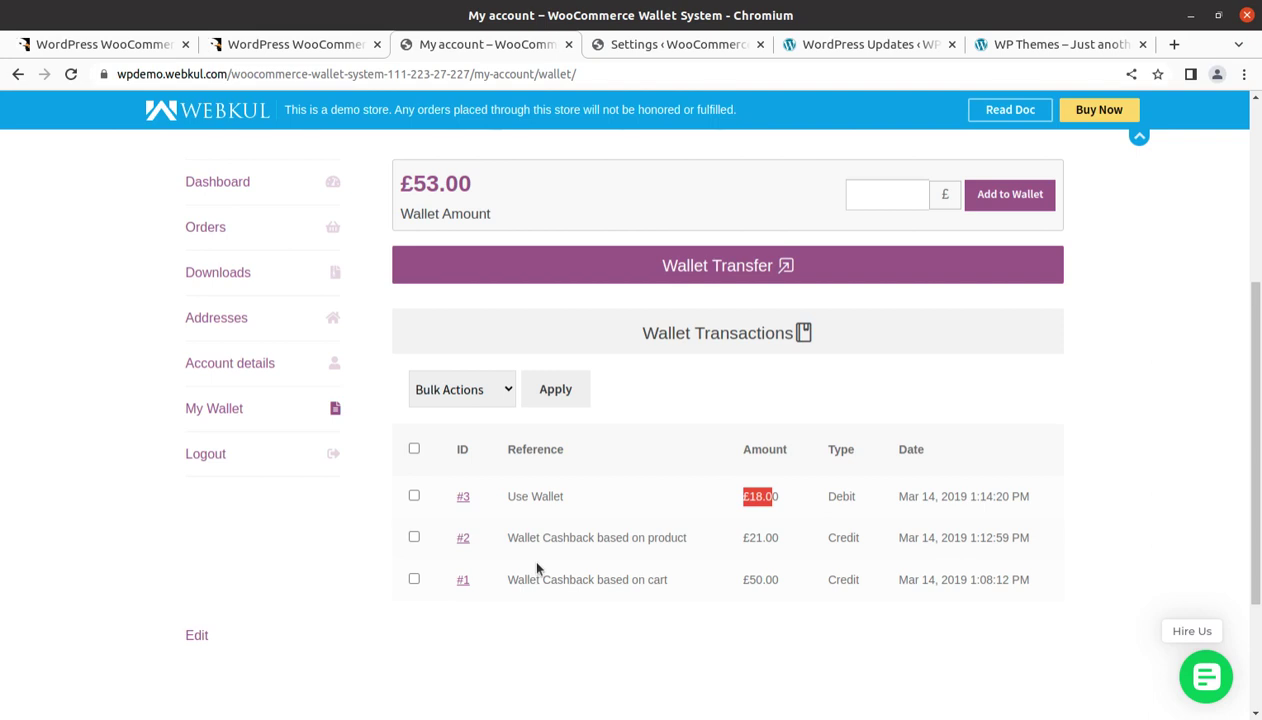
Step: Open the wallet transfer form and examine its fields for receiver's email, amount and transaction note
{"action": "left_click", "coordinate": [755, 273]}
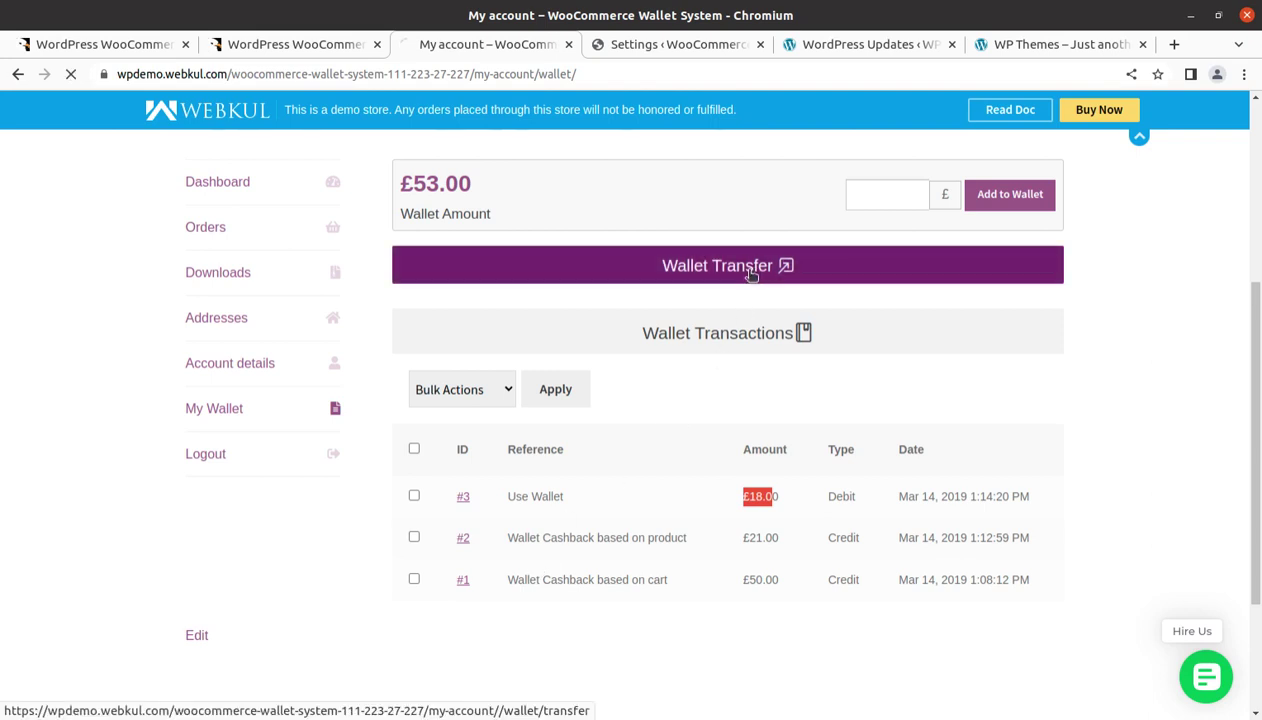
{"action": "scroll", "coordinate": [760, 500], "scroll_direction": "down", "scroll_amount": 3}
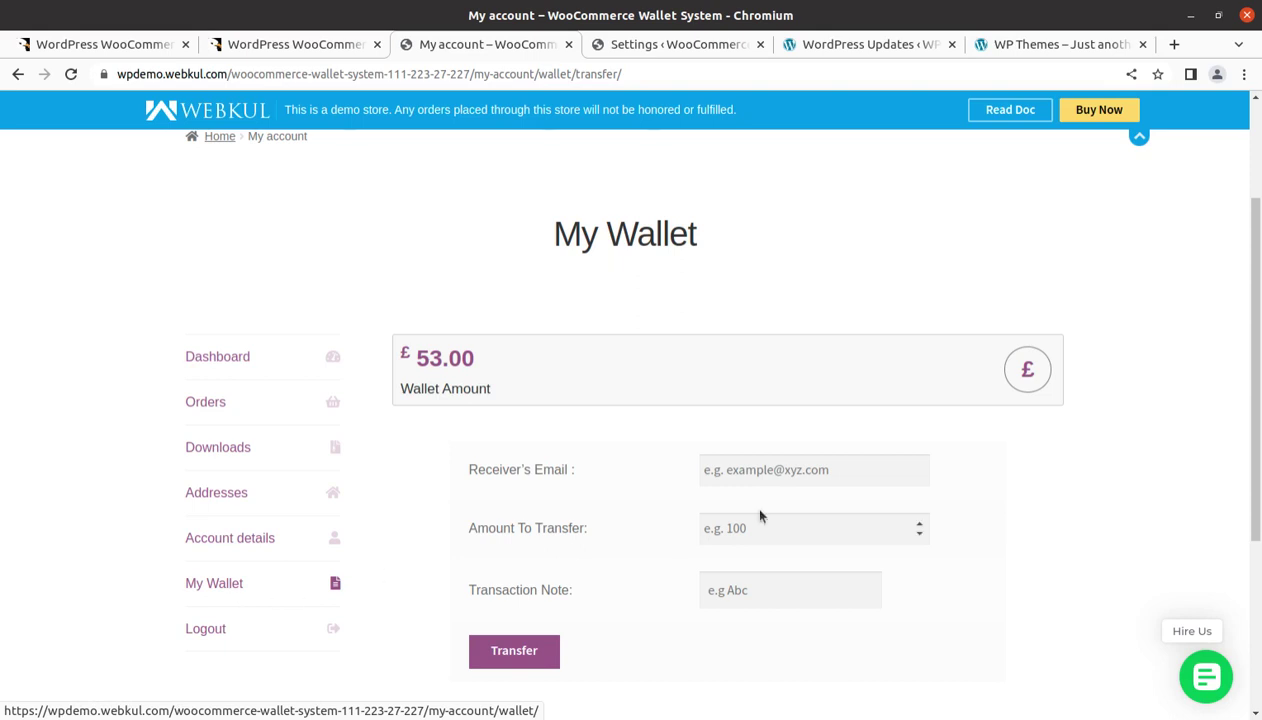
{"action": "left_click", "coordinate": [838, 469]}
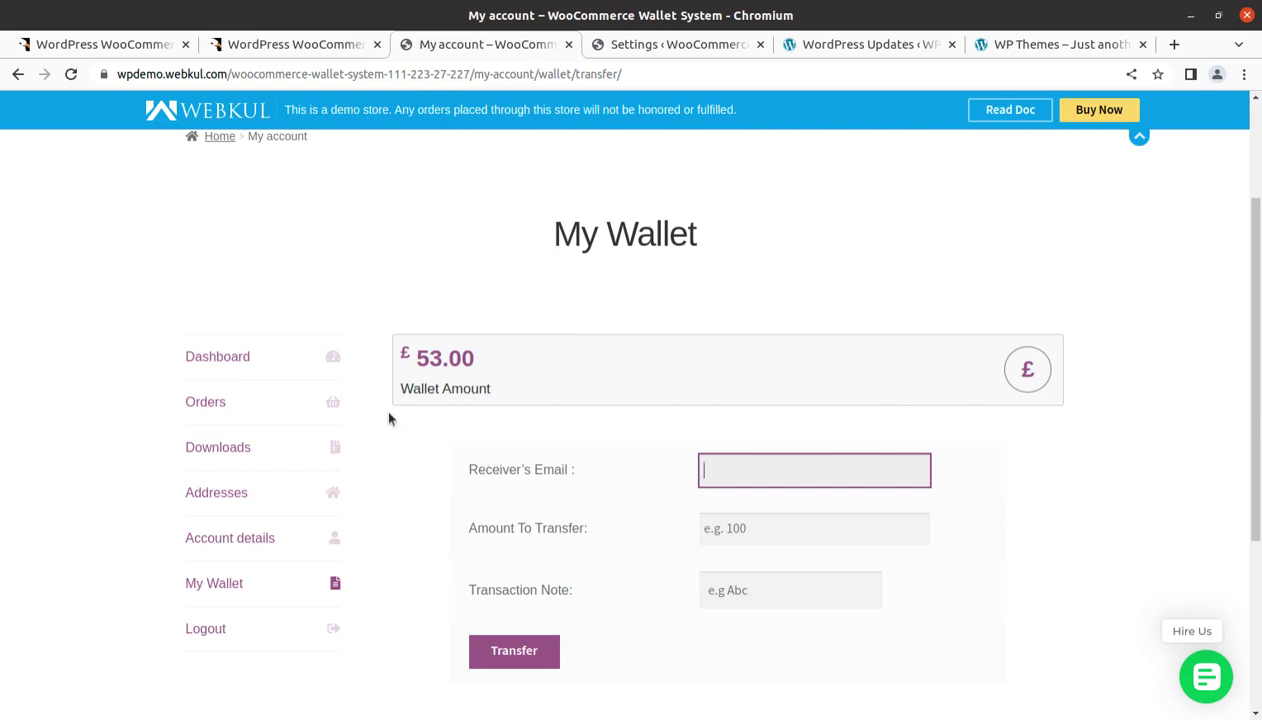
Step: Return to the My Wallet page and add a £23 wallet top-up to the cart
{"action": "left_click", "coordinate": [226, 592]}
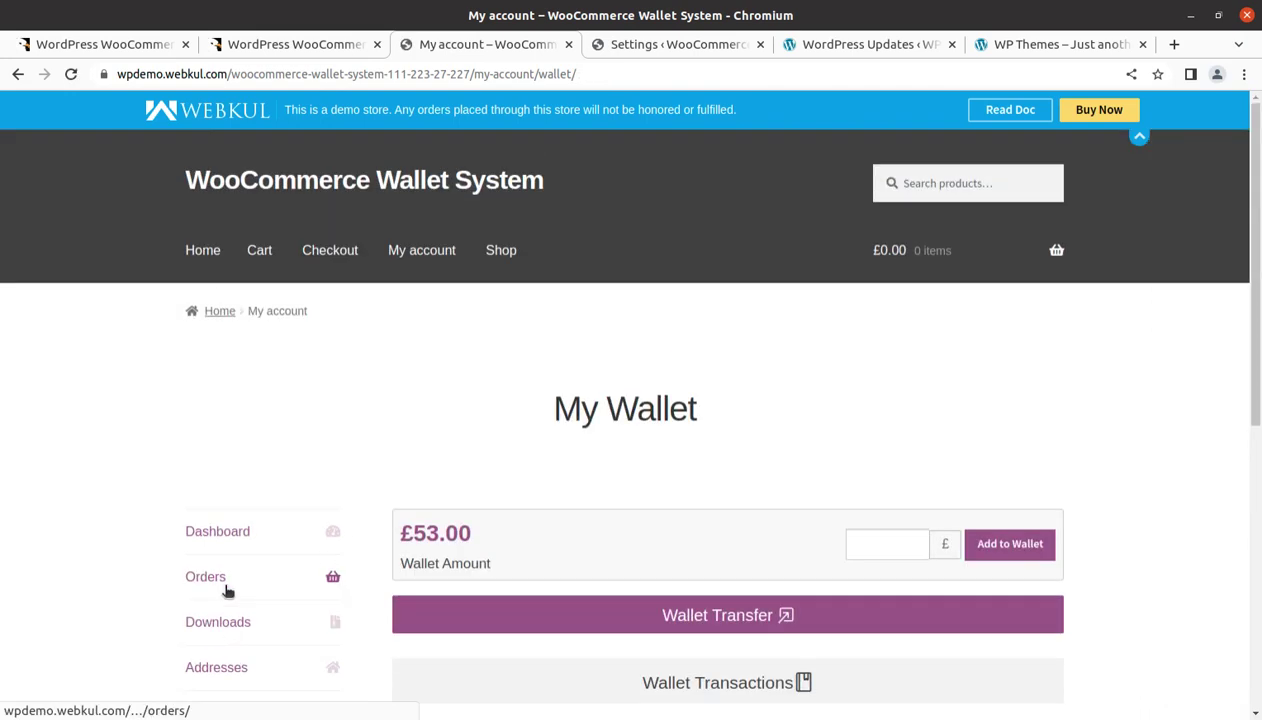
{"action": "scroll", "coordinate": [664, 428], "scroll_direction": "down", "scroll_amount": 3}
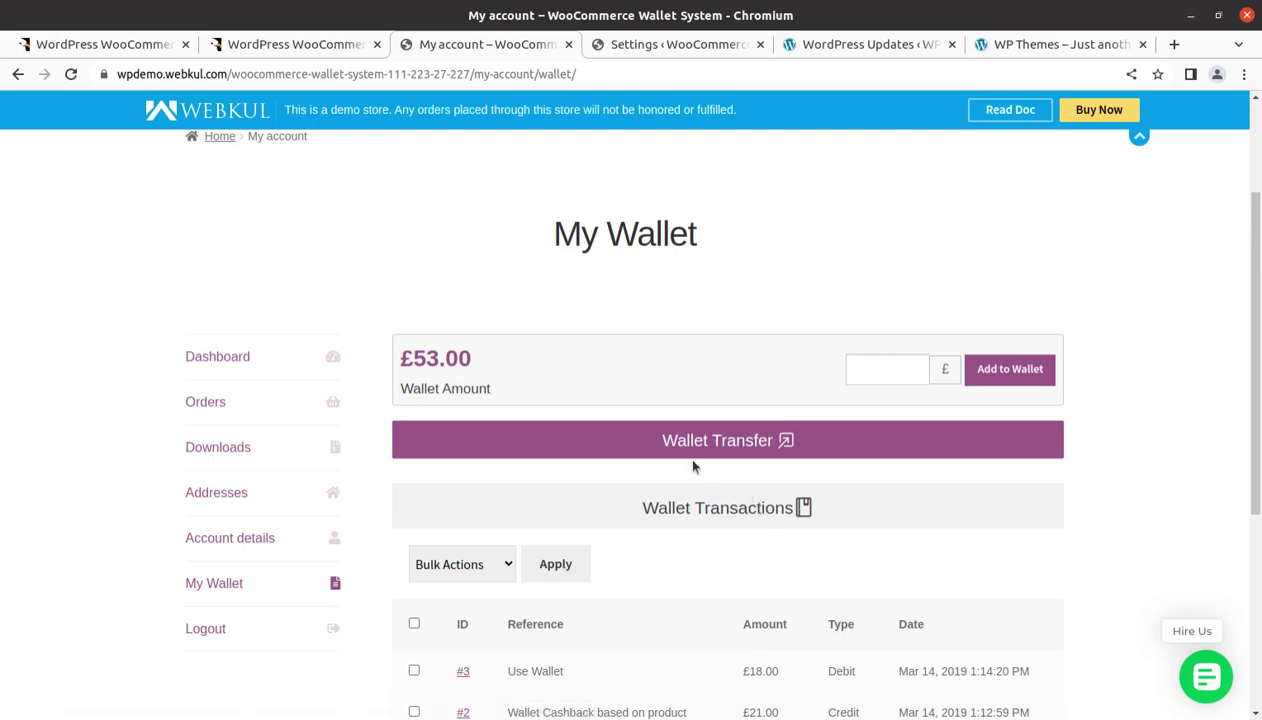
{"action": "left_click_drag", "start_coordinate": [490, 371], "coordinate": [412, 360]}
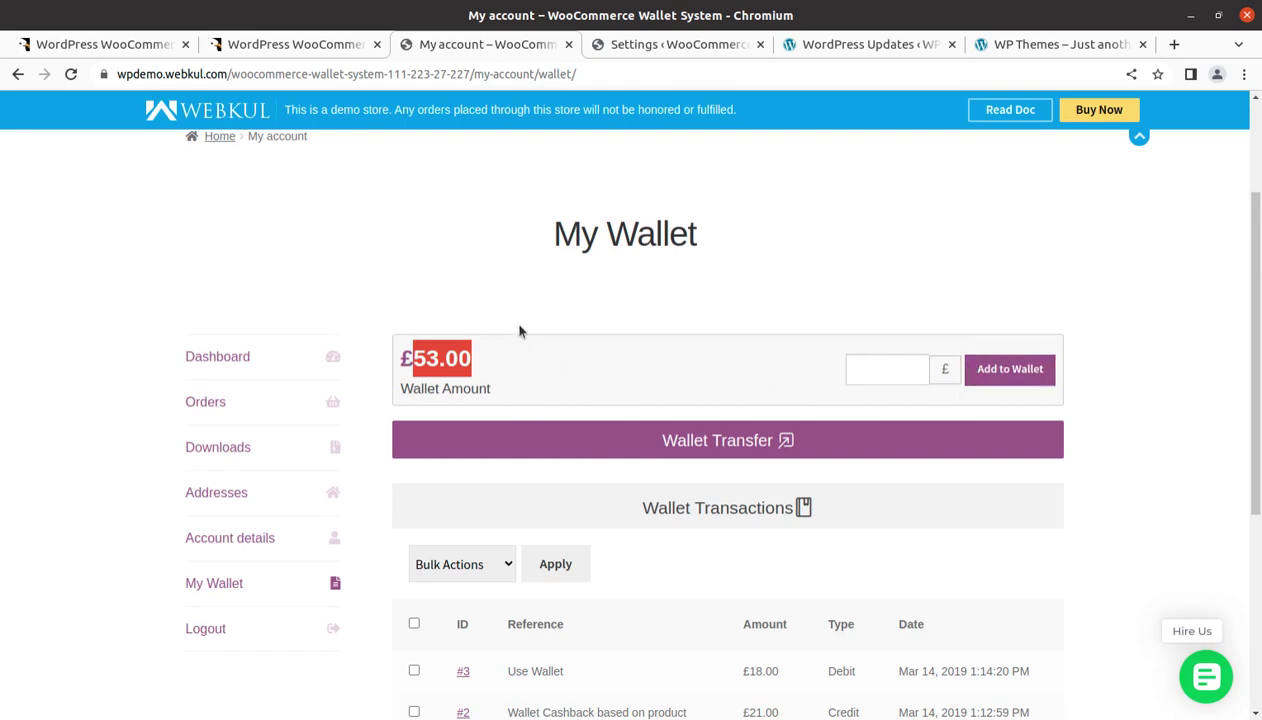
{"action": "left_click", "coordinate": [855, 370]}
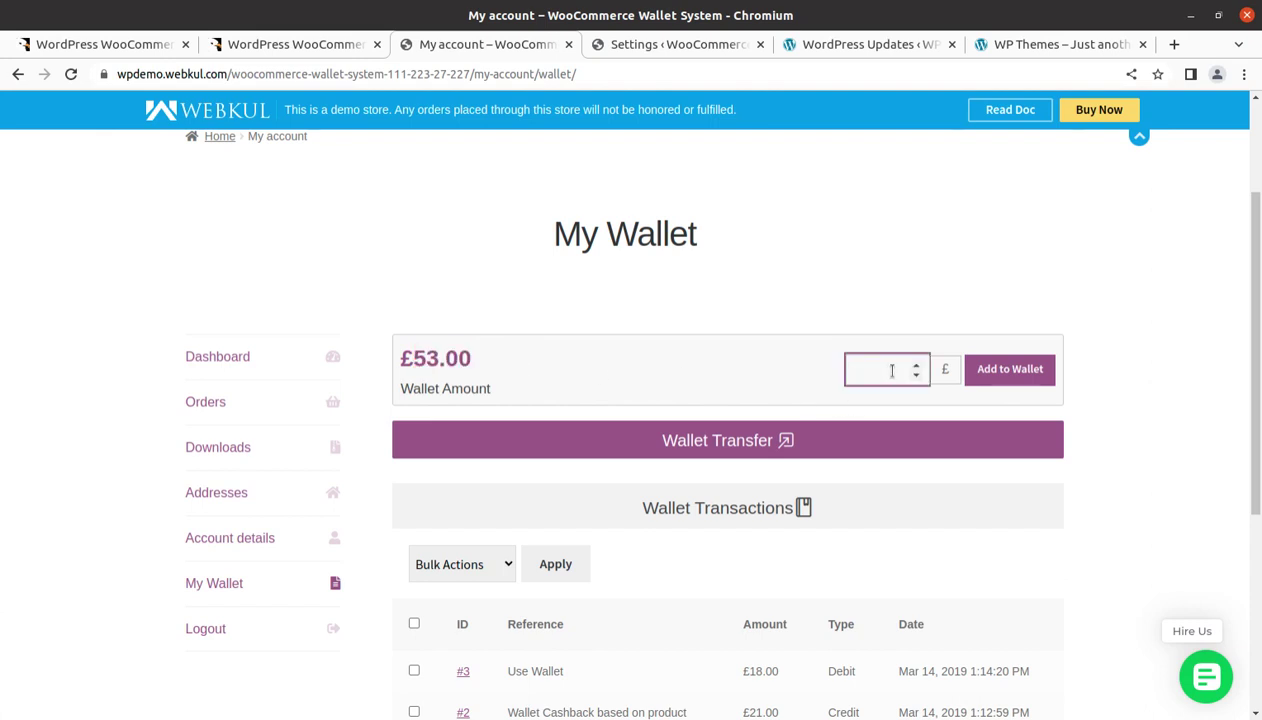
{"action": "type", "text": "23"}
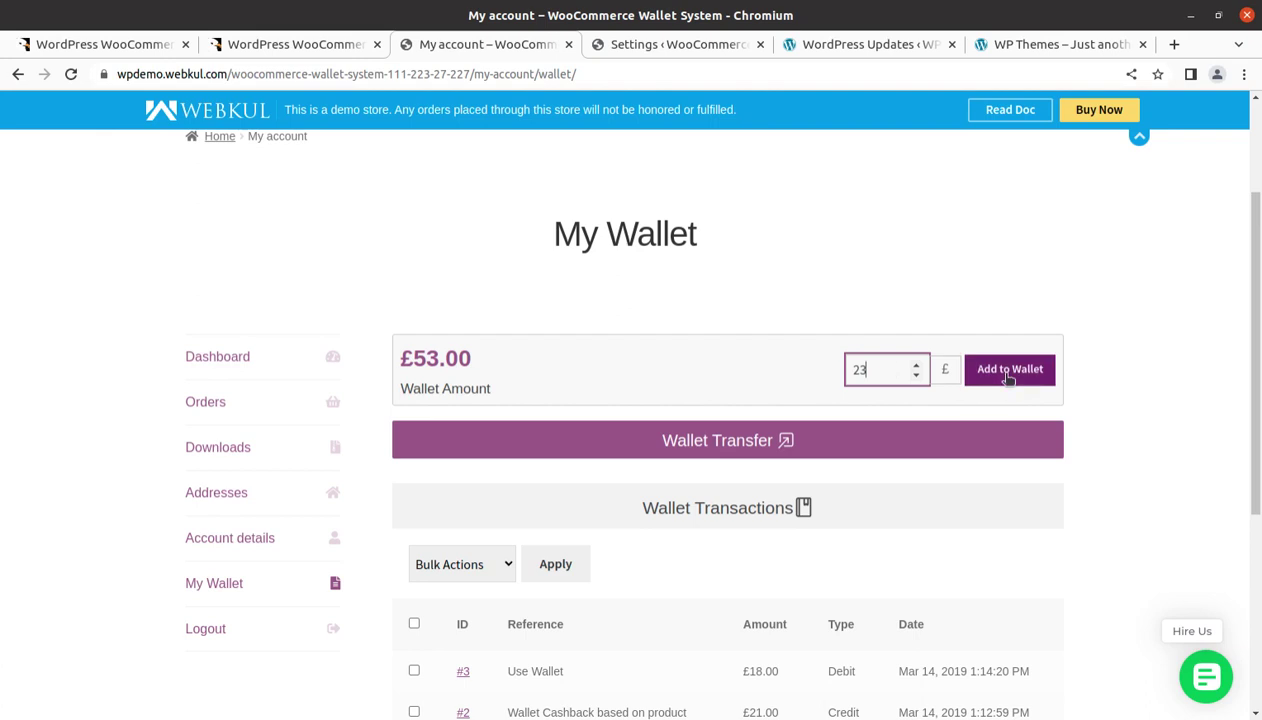
{"action": "left_click", "coordinate": [1008, 372]}
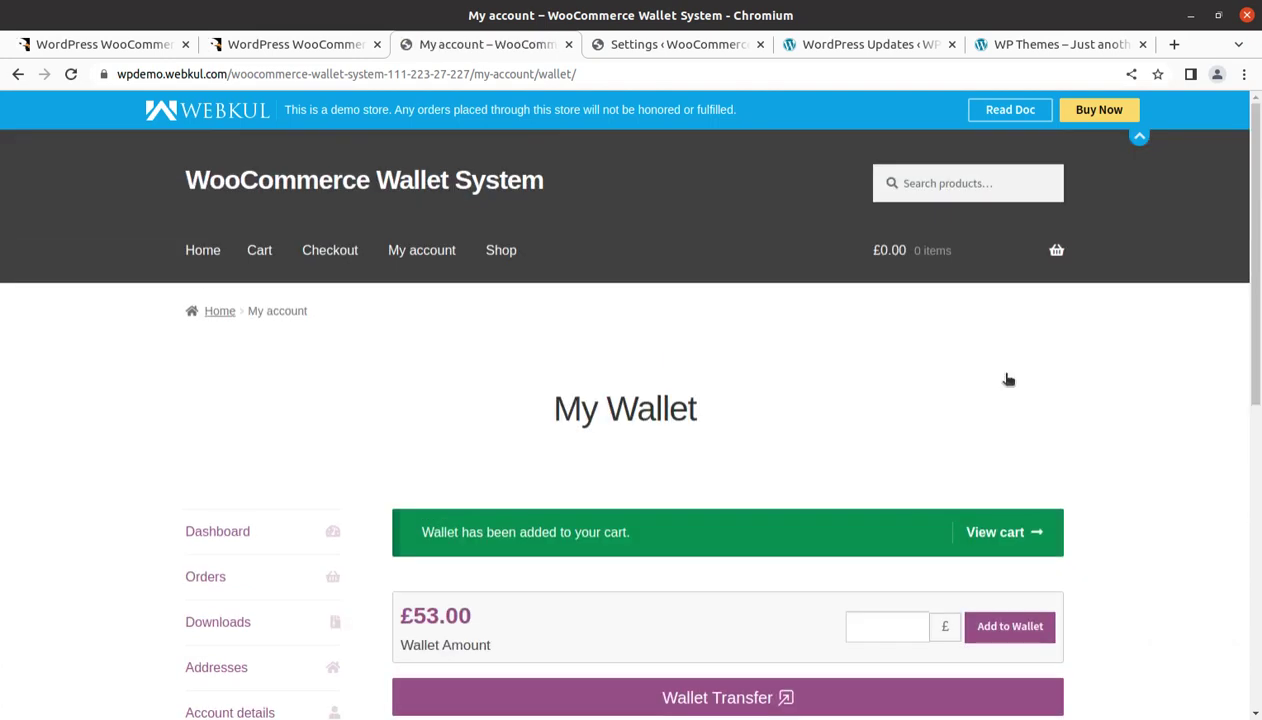
{"action": "scroll", "coordinate": [820, 425], "scroll_direction": "down", "scroll_amount": 3}
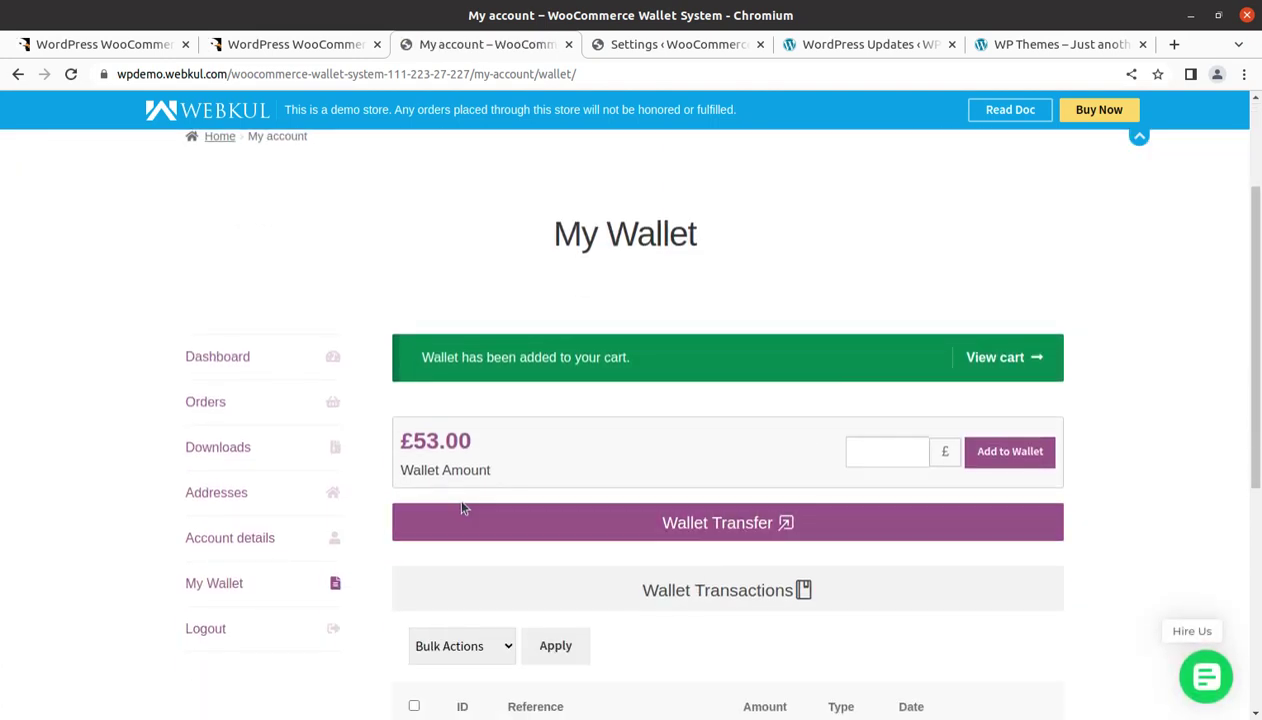
{"action": "scroll", "coordinate": [900, 455], "scroll_direction": "down", "scroll_amount": 2}
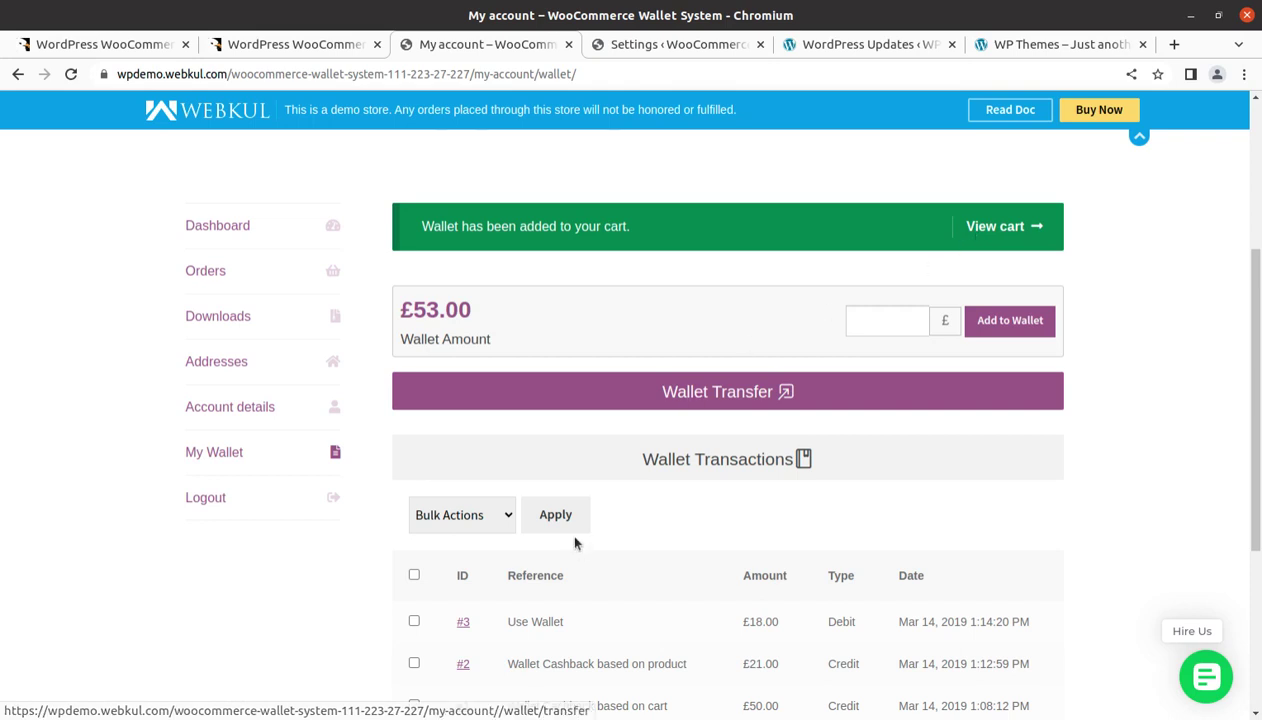
{"action": "scroll", "coordinate": [540, 500], "scroll_direction": "up", "scroll_amount": 4}
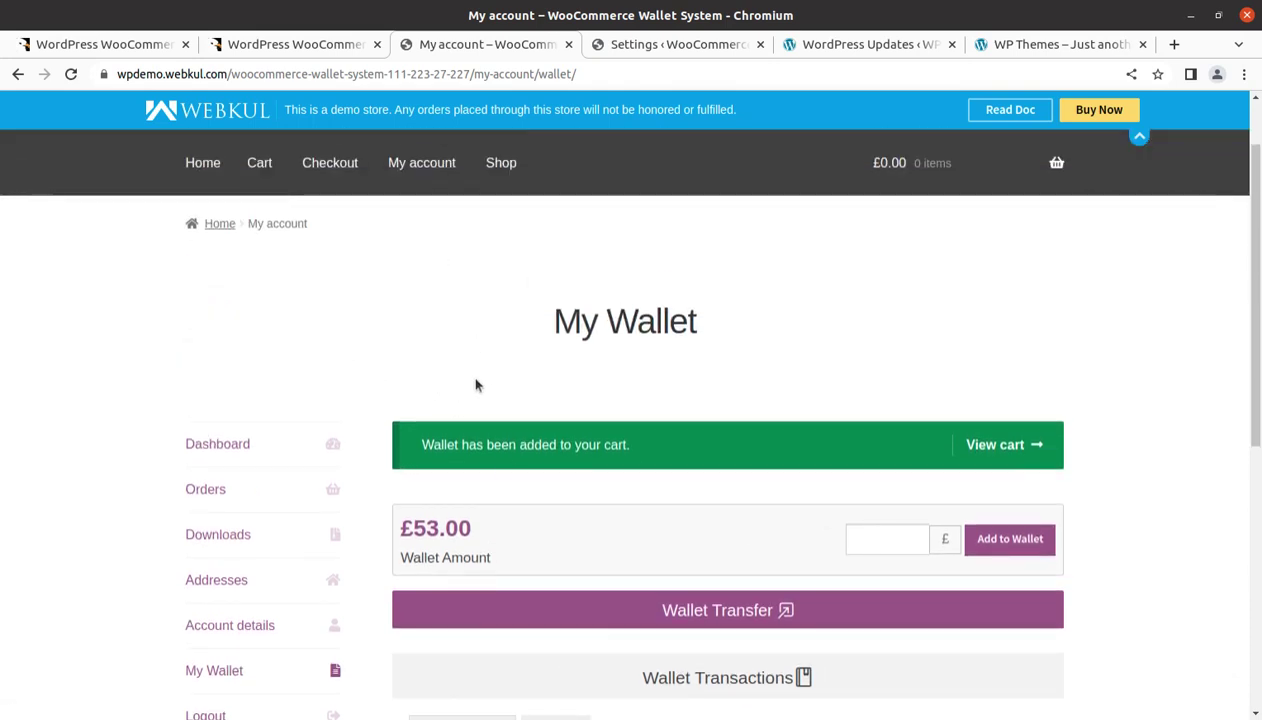
Step: Switch to the demo store's admin and examine the Customer Wallet details and the wallet transaction list
{"action": "left_click", "coordinate": [864, 45]}
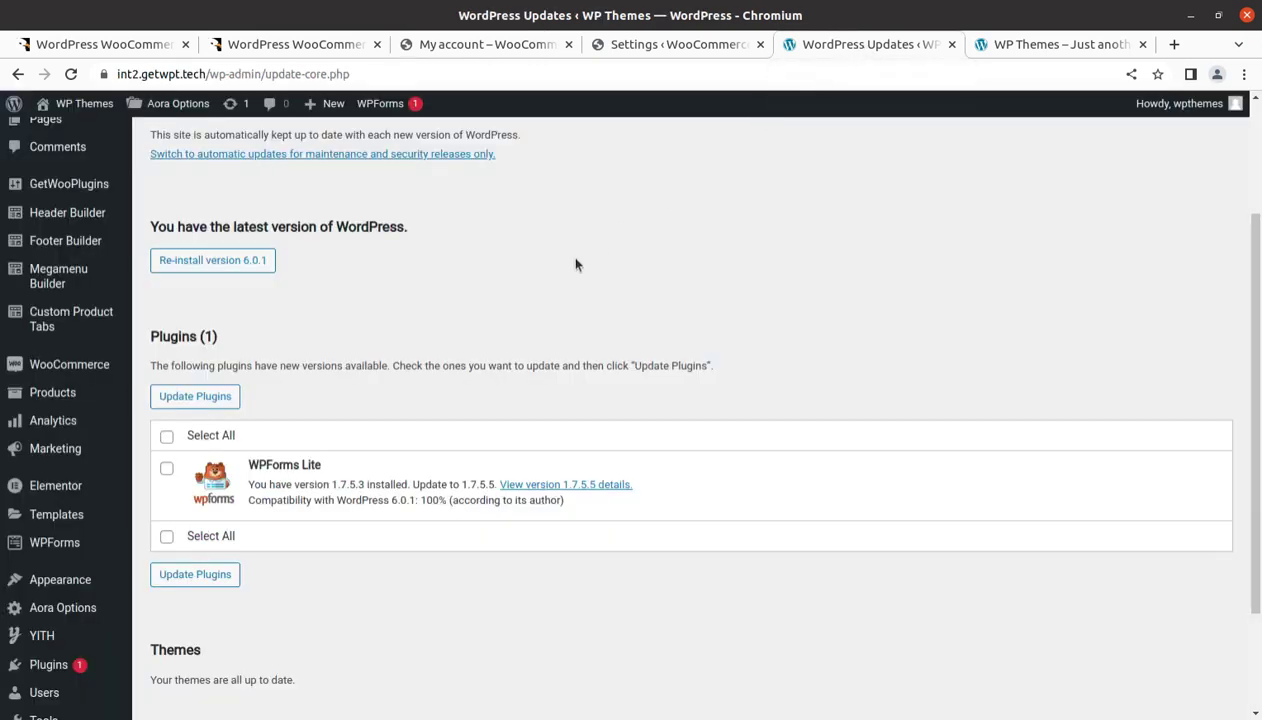
{"action": "left_click", "coordinate": [470, 48]}
{"action": "left_click", "coordinate": [327, 45]}
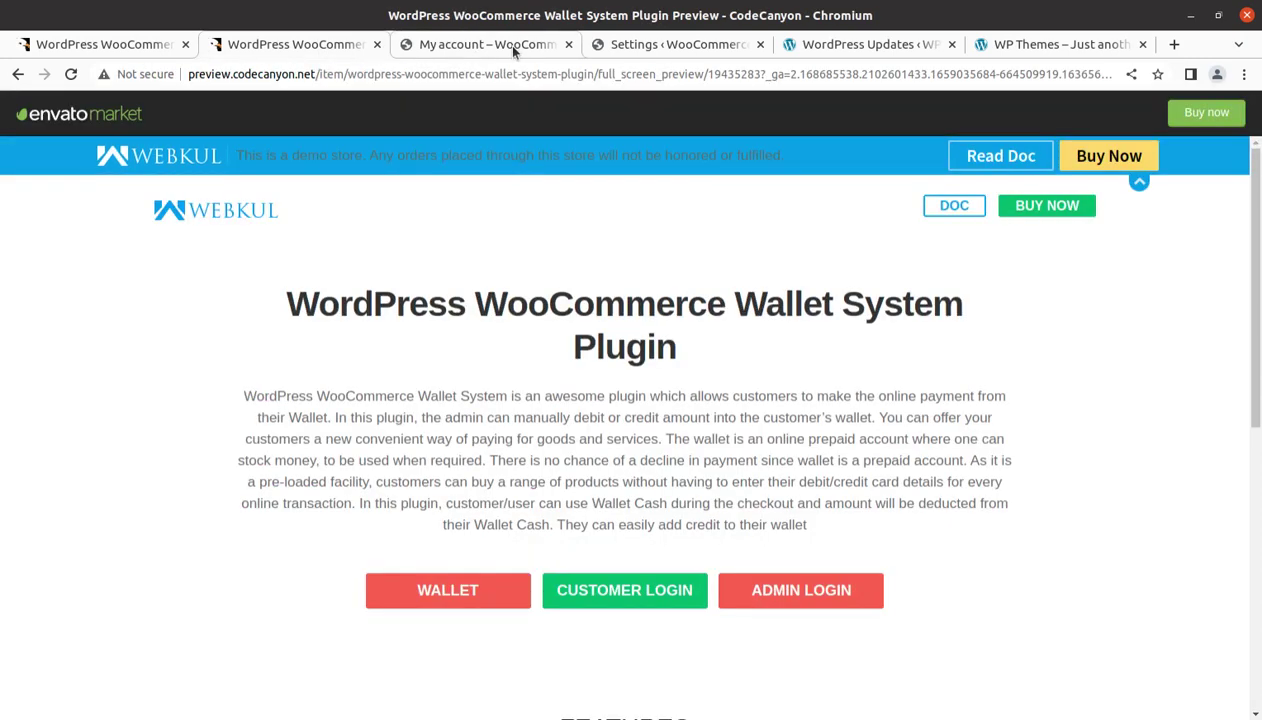
{"action": "left_click", "coordinate": [625, 45]}
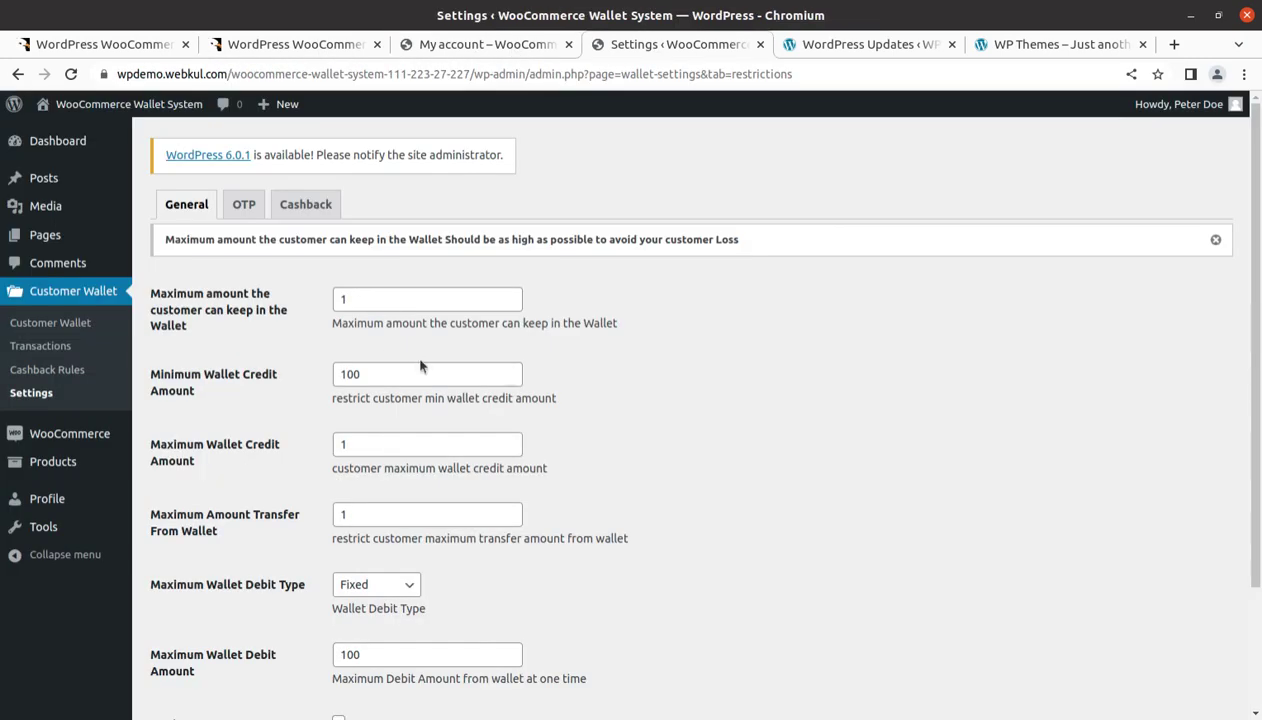
{"action": "left_click", "coordinate": [45, 301]}
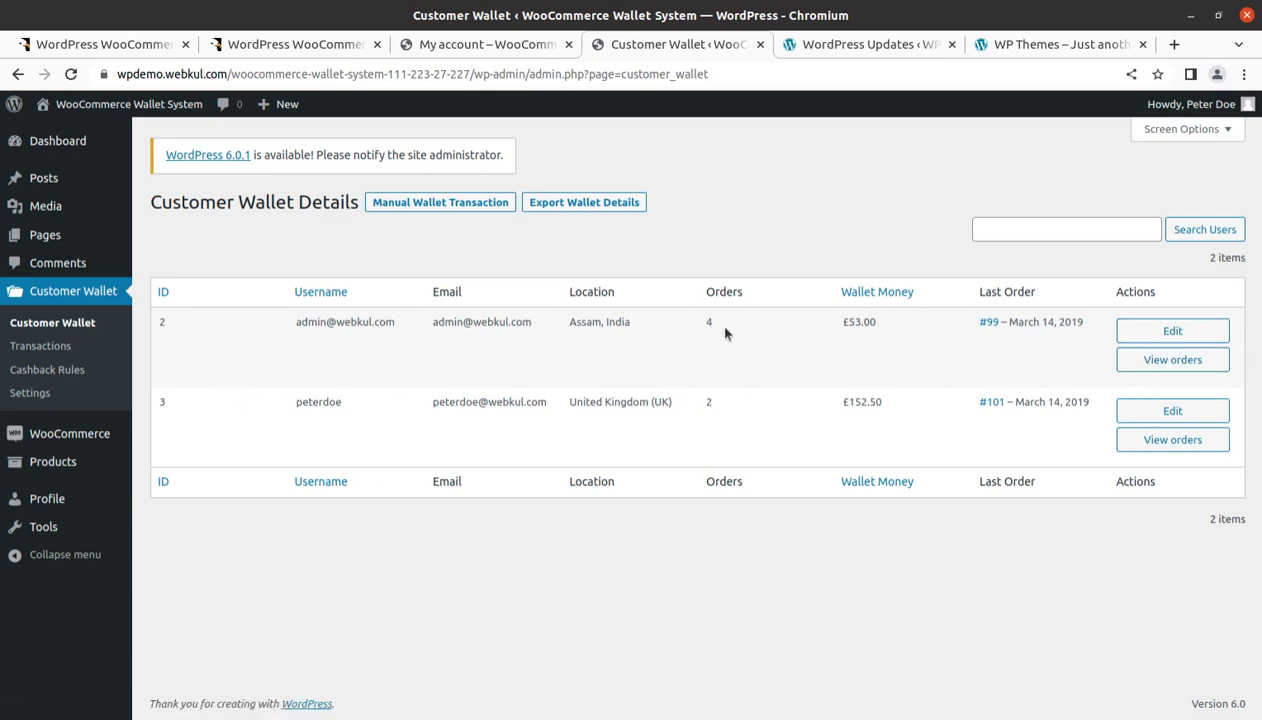
{"action": "left_click_drag", "start_coordinate": [886, 327], "coordinate": [835, 327]}
{"action": "left_click", "coordinate": [36, 350]}
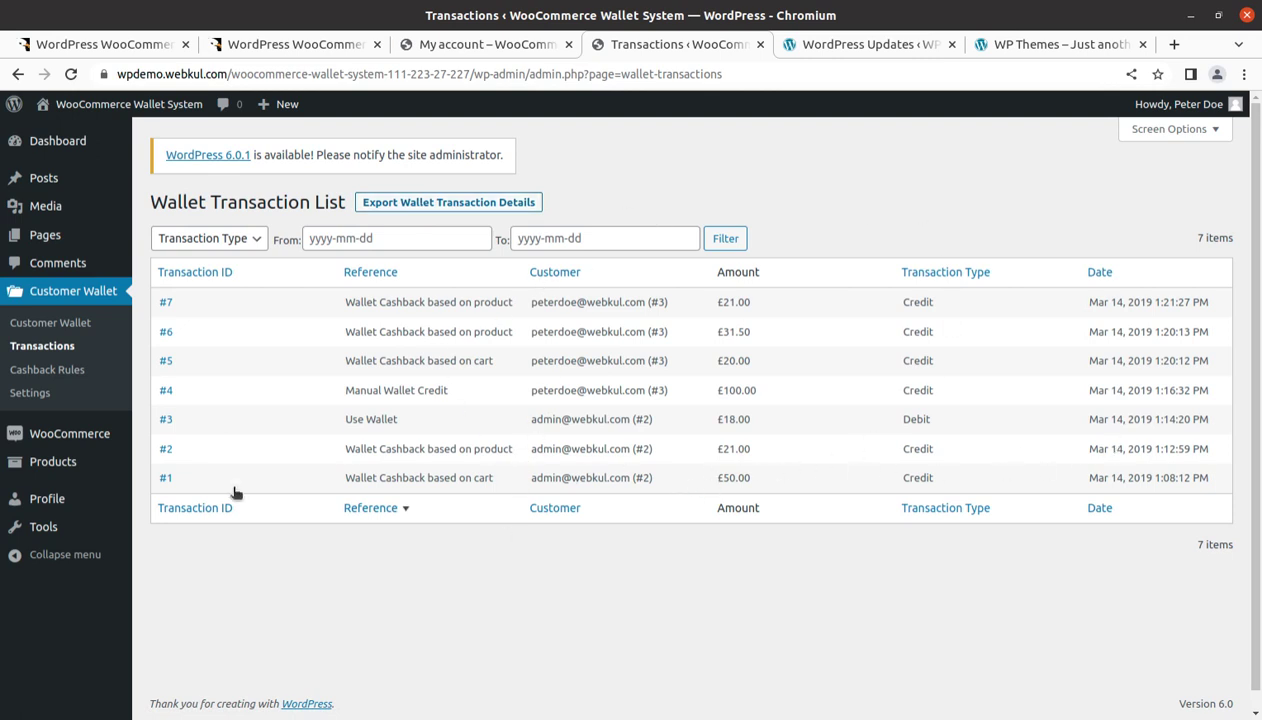
Step: Open the first cashback rule, with ID 1, for editing
{"action": "left_click", "coordinate": [35, 377]}
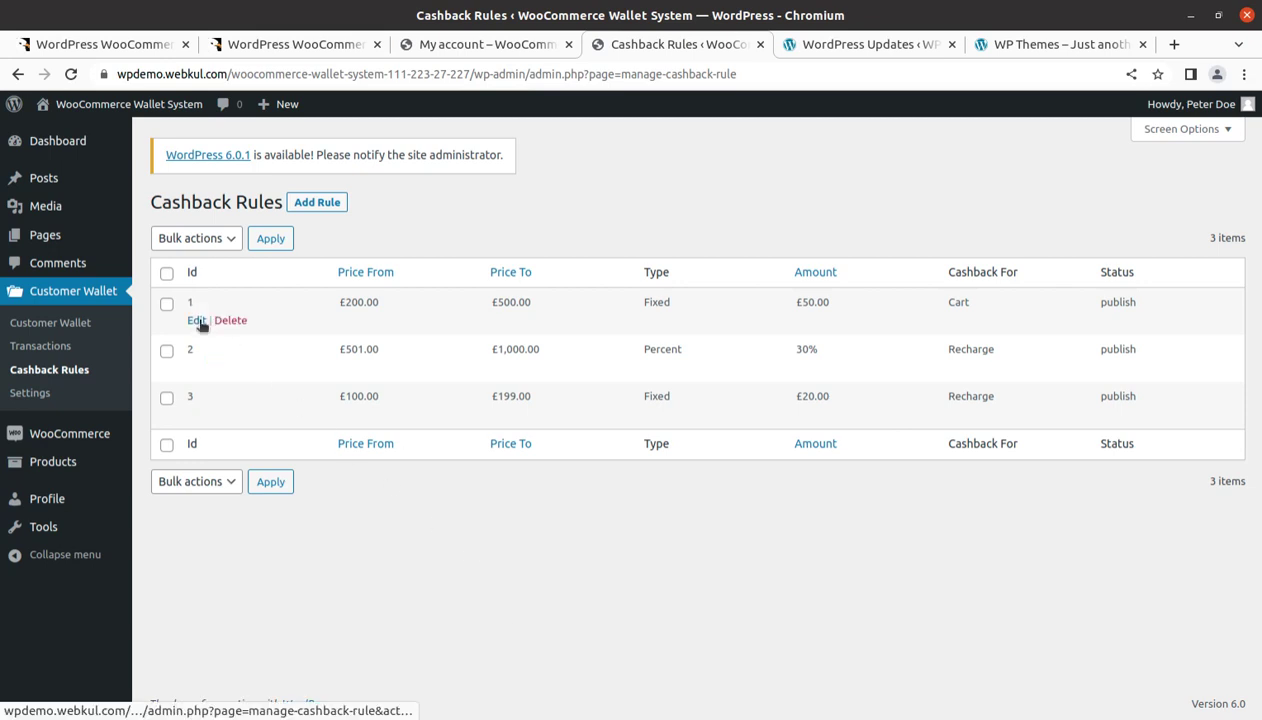
{"action": "left_click", "coordinate": [198, 322]}
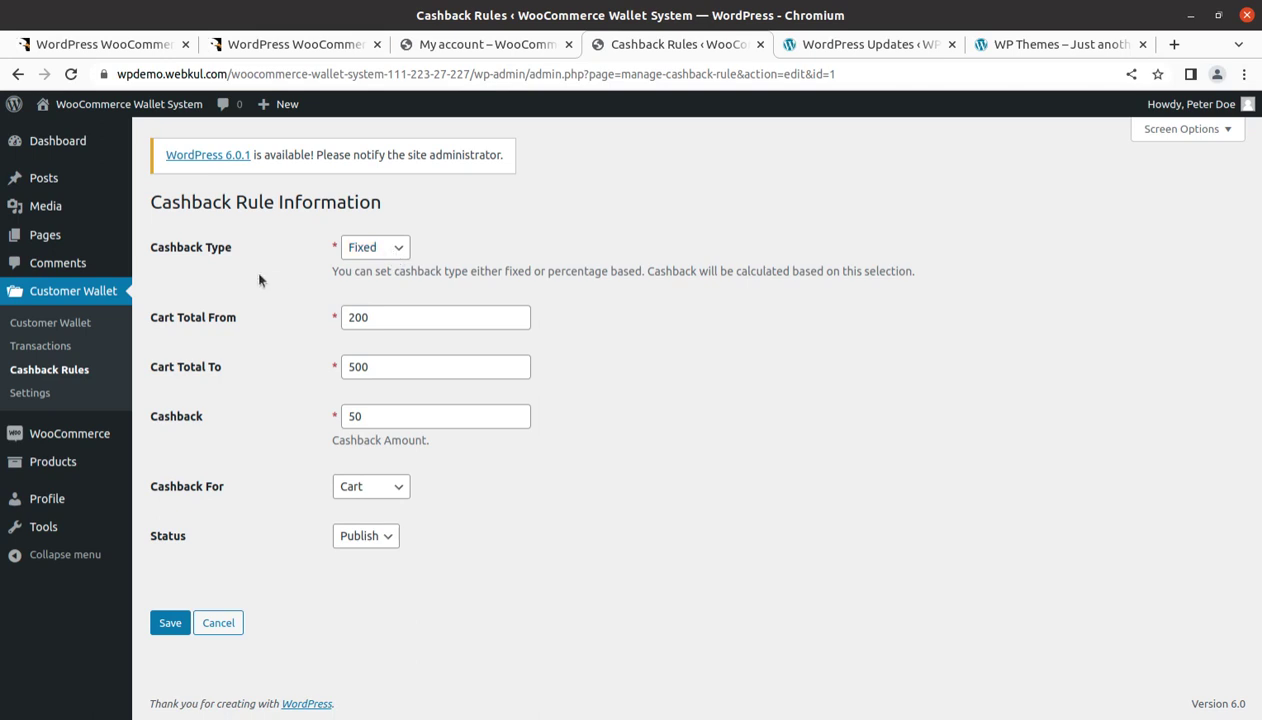
Step: Examine the cashback rule's Cashback Type options, cart total range and cashback amount
{"action": "left_click", "coordinate": [375, 255]}
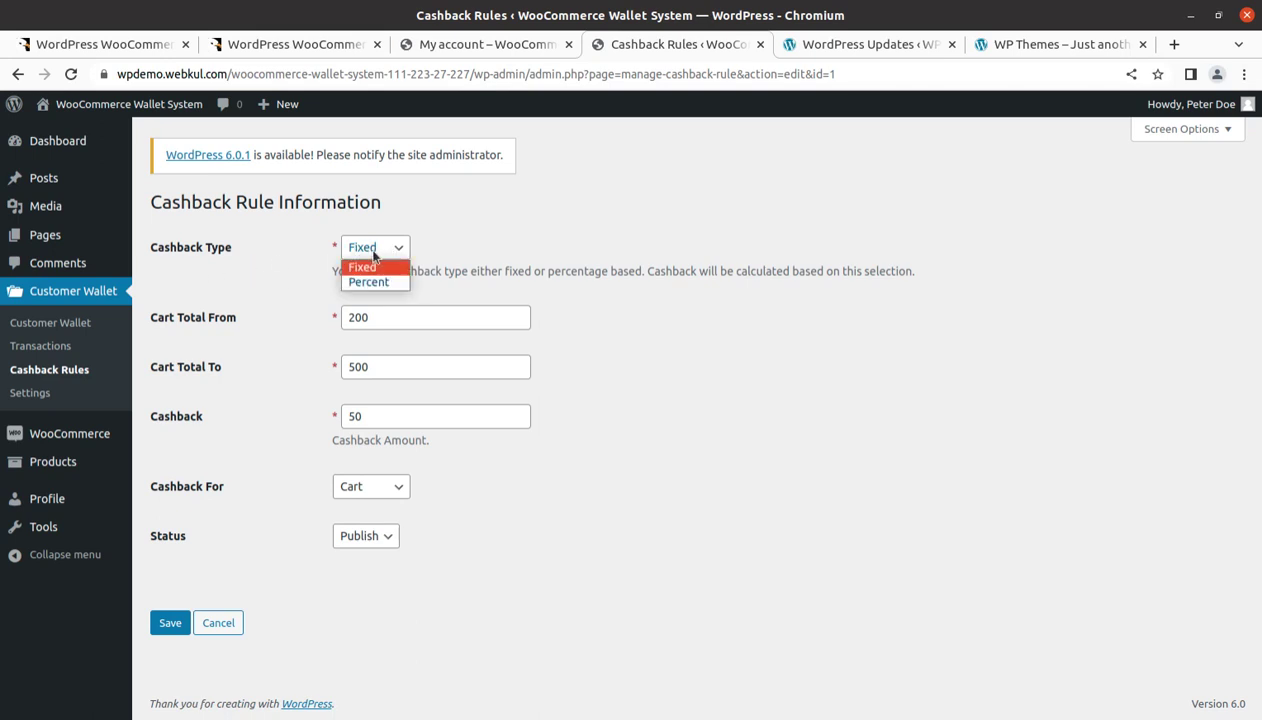
{"action": "left_click", "coordinate": [530, 243]}
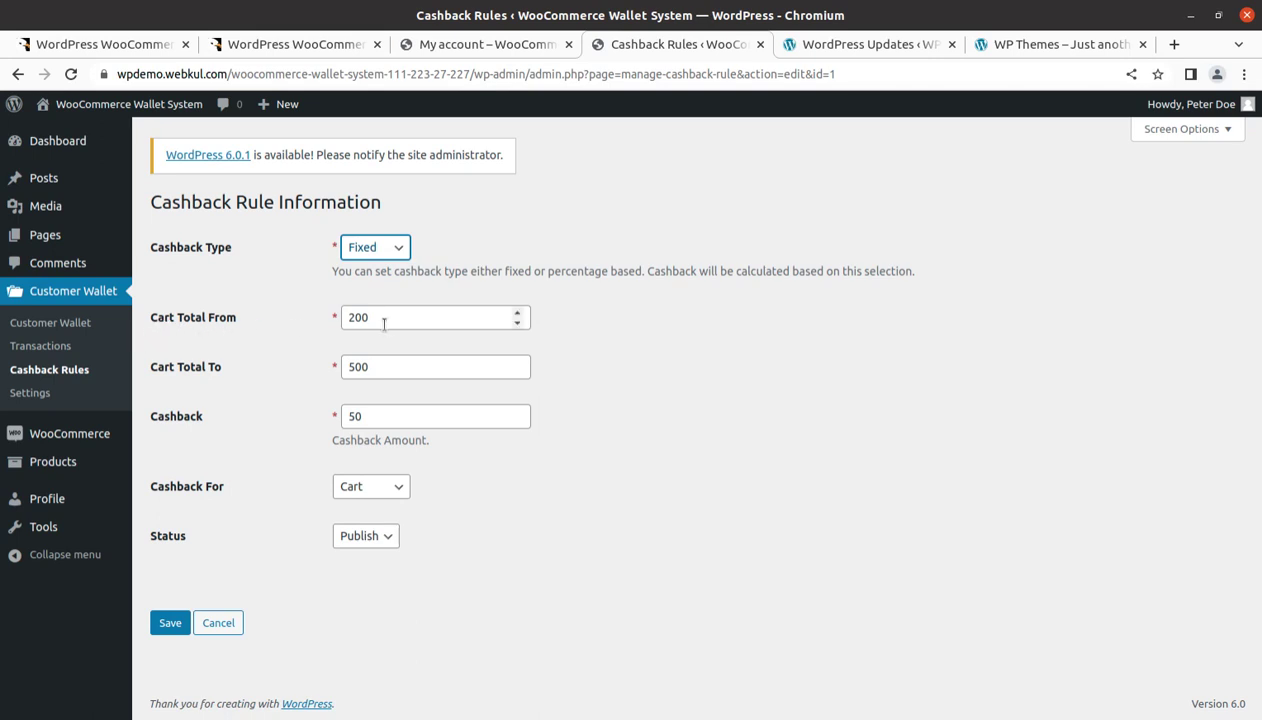
{"action": "left_click_drag", "start_coordinate": [386, 317], "coordinate": [343, 317]}
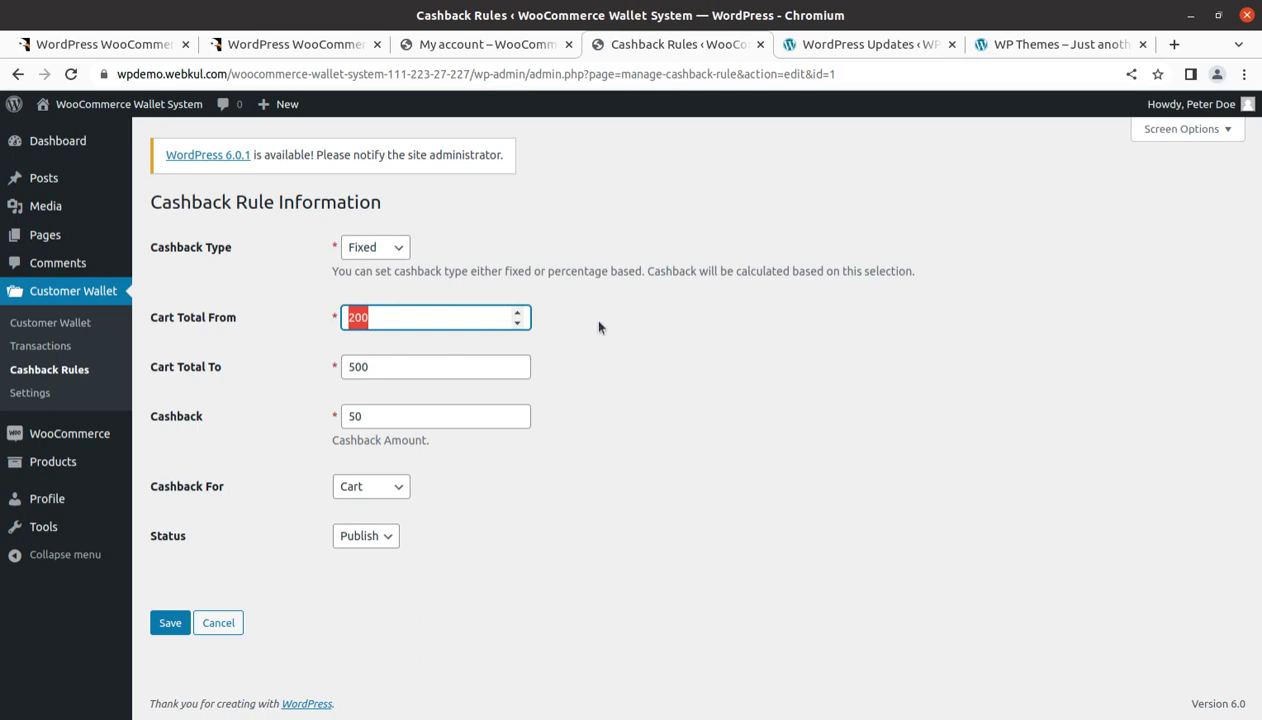
{"action": "left_click", "coordinate": [708, 334]}
{"action": "left_click_drag", "start_coordinate": [380, 317], "coordinate": [332, 316]}
{"action": "left_click_drag", "start_coordinate": [394, 366], "coordinate": [338, 366]}
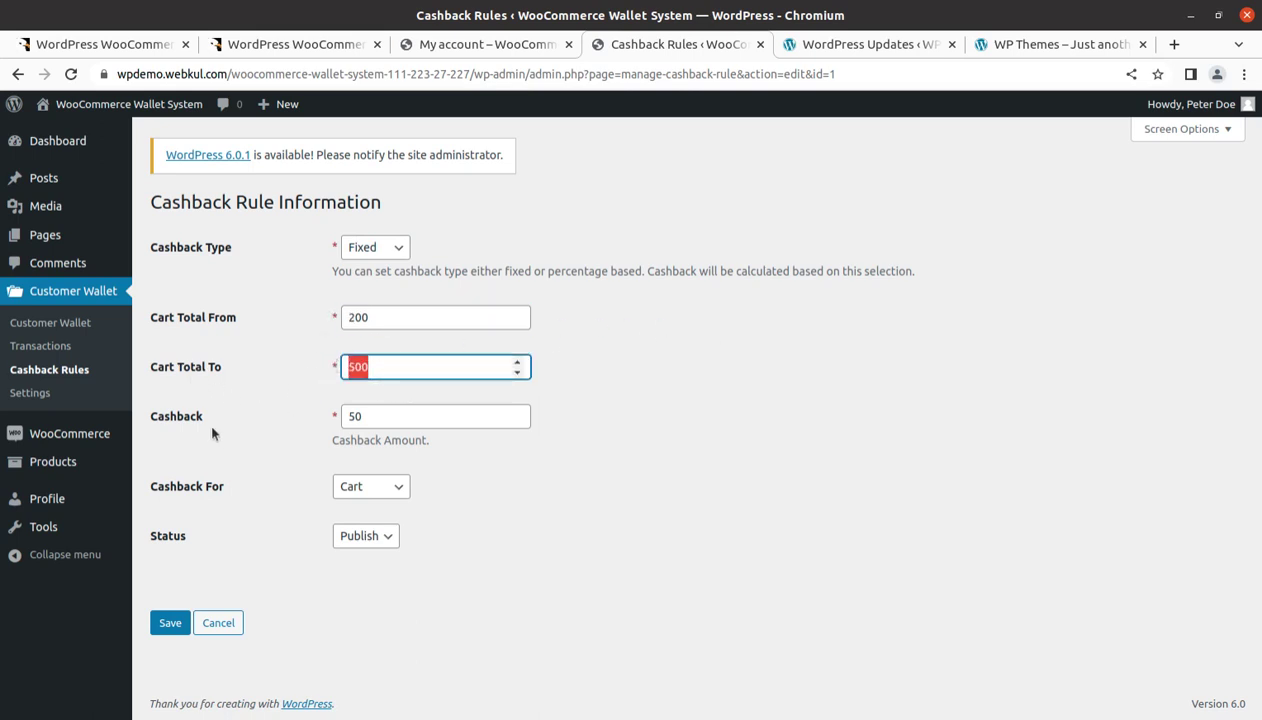
{"action": "left_click_drag", "start_coordinate": [370, 418], "coordinate": [318, 424]}
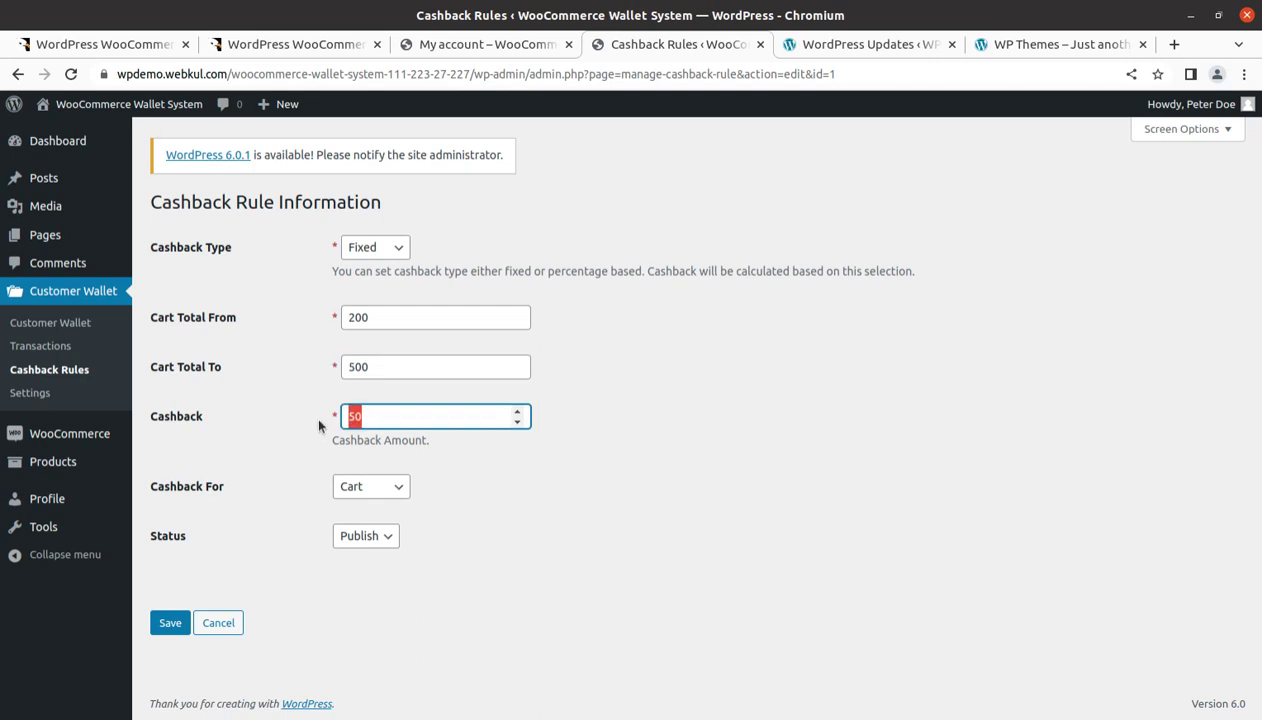
Step: Check the options for what the cashback applies to and keep Cart selected
{"action": "left_click", "coordinate": [374, 489]}
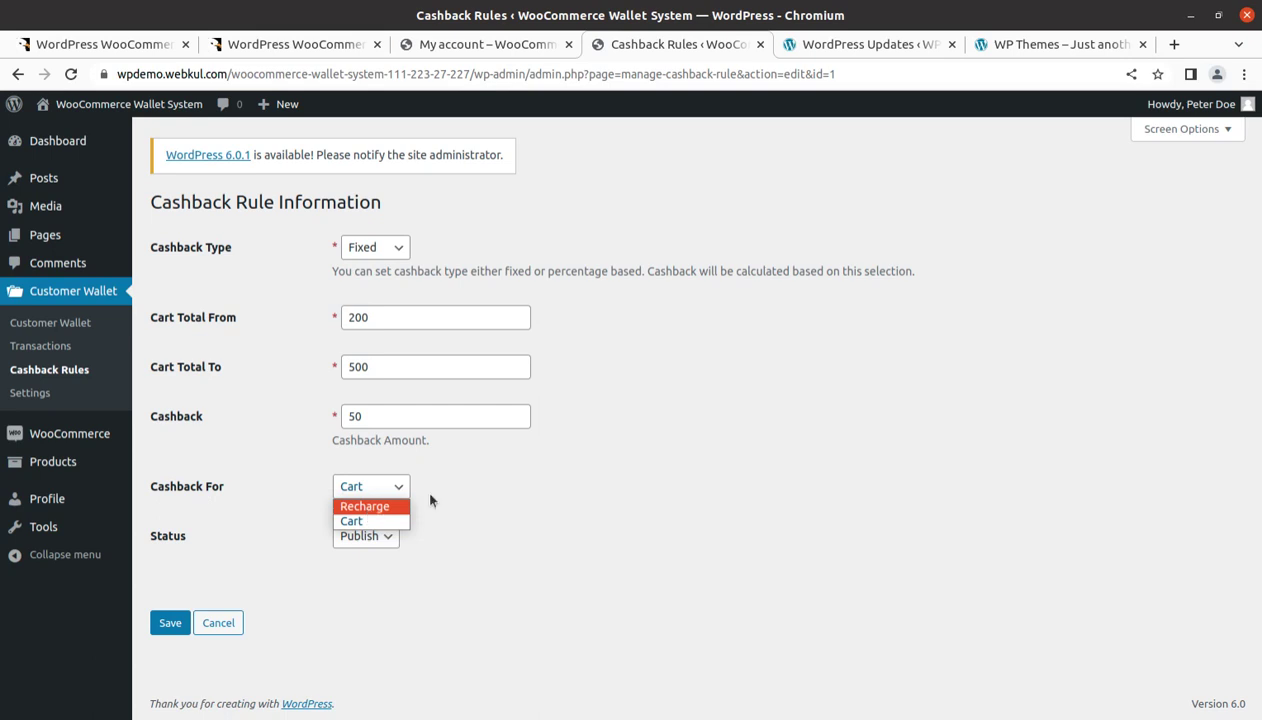
{"action": "left_click", "coordinate": [712, 476]}
{"action": "left_click", "coordinate": [368, 485]}
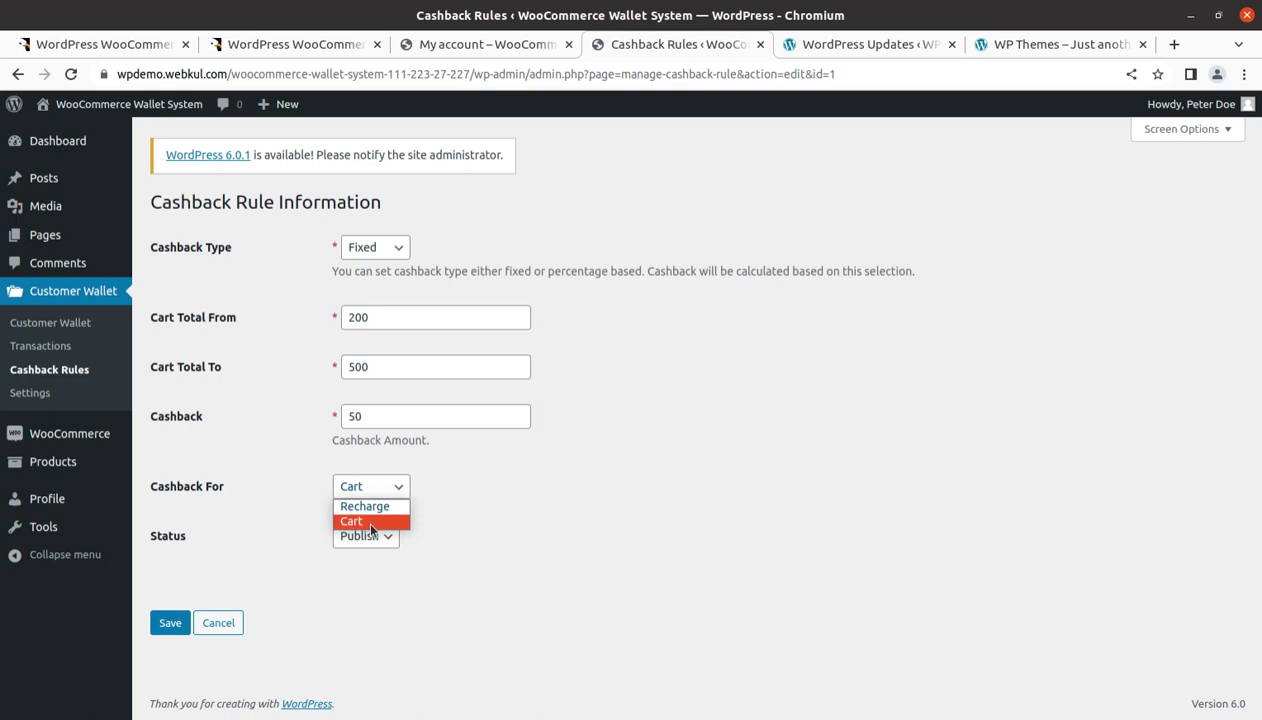
{"action": "left_click", "coordinate": [371, 521]}
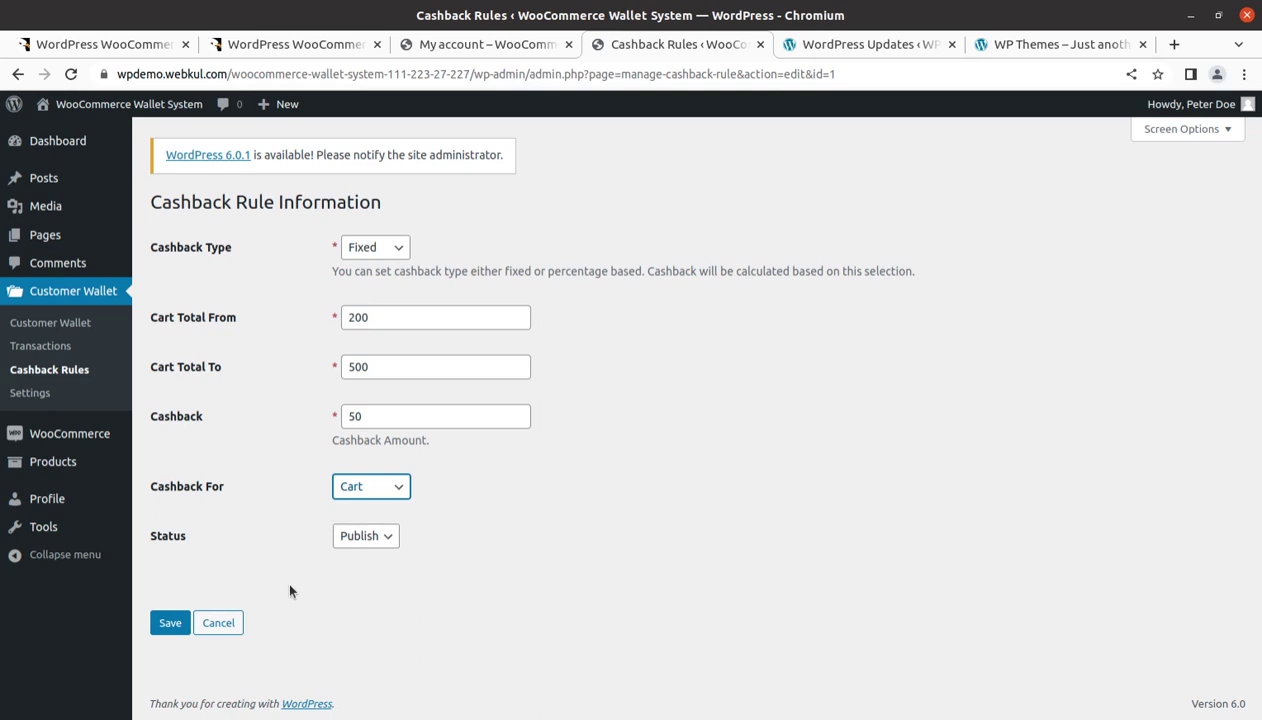
Step: Return to the Cashback Rules list and compare the Cashback For and Amount values of rules 1 and 2
{"action": "left_click", "coordinate": [40, 370]}
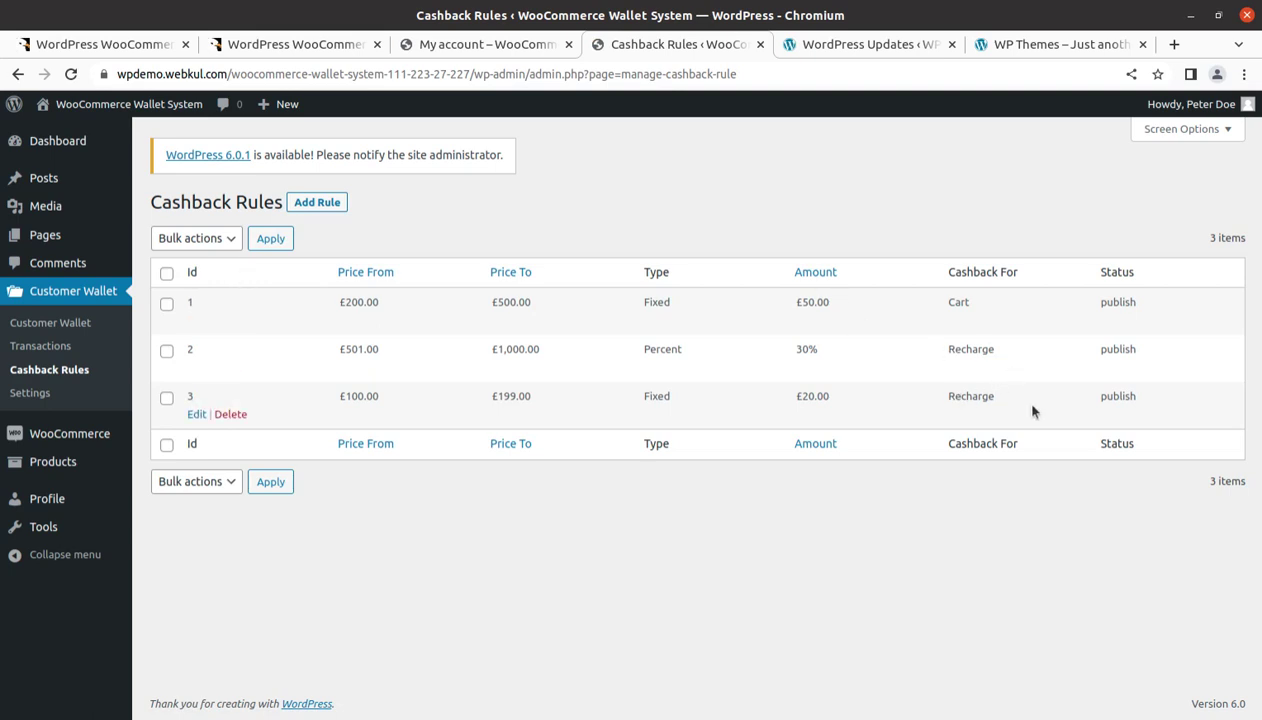
{"action": "double_click", "coordinate": [955, 300]}
{"action": "double_click", "coordinate": [970, 350]}
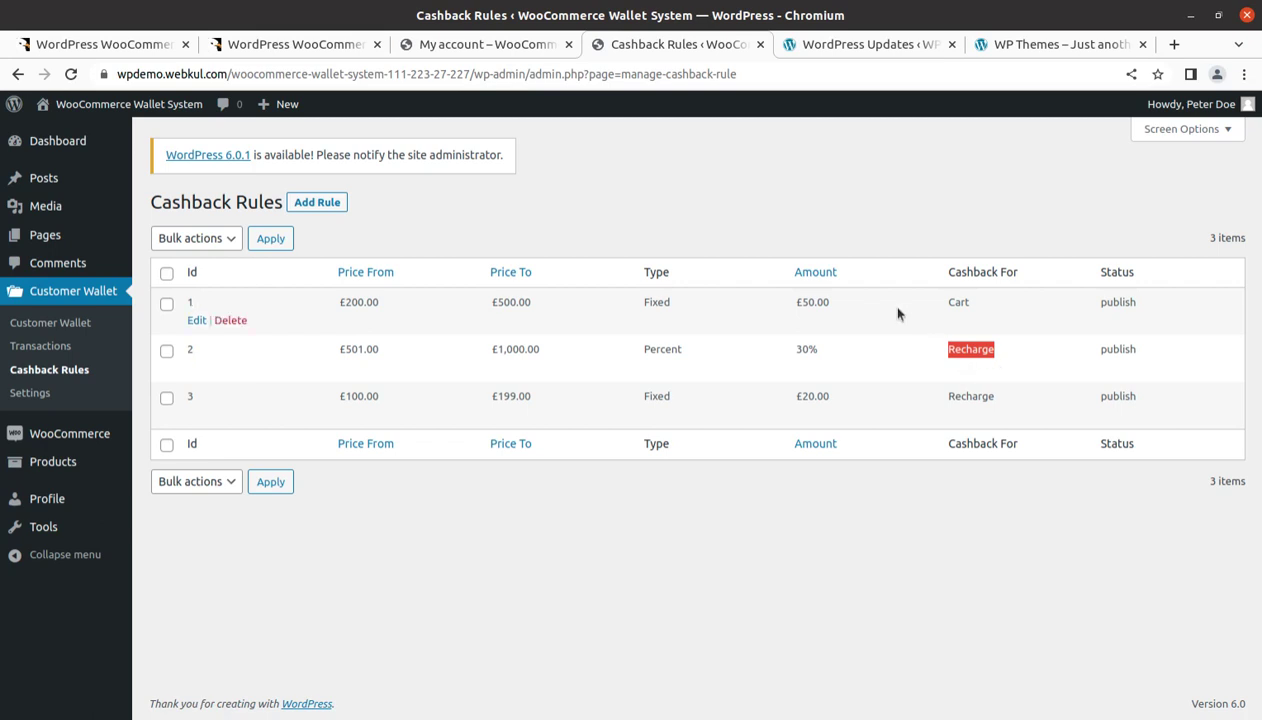
{"action": "double_click", "coordinate": [814, 302]}
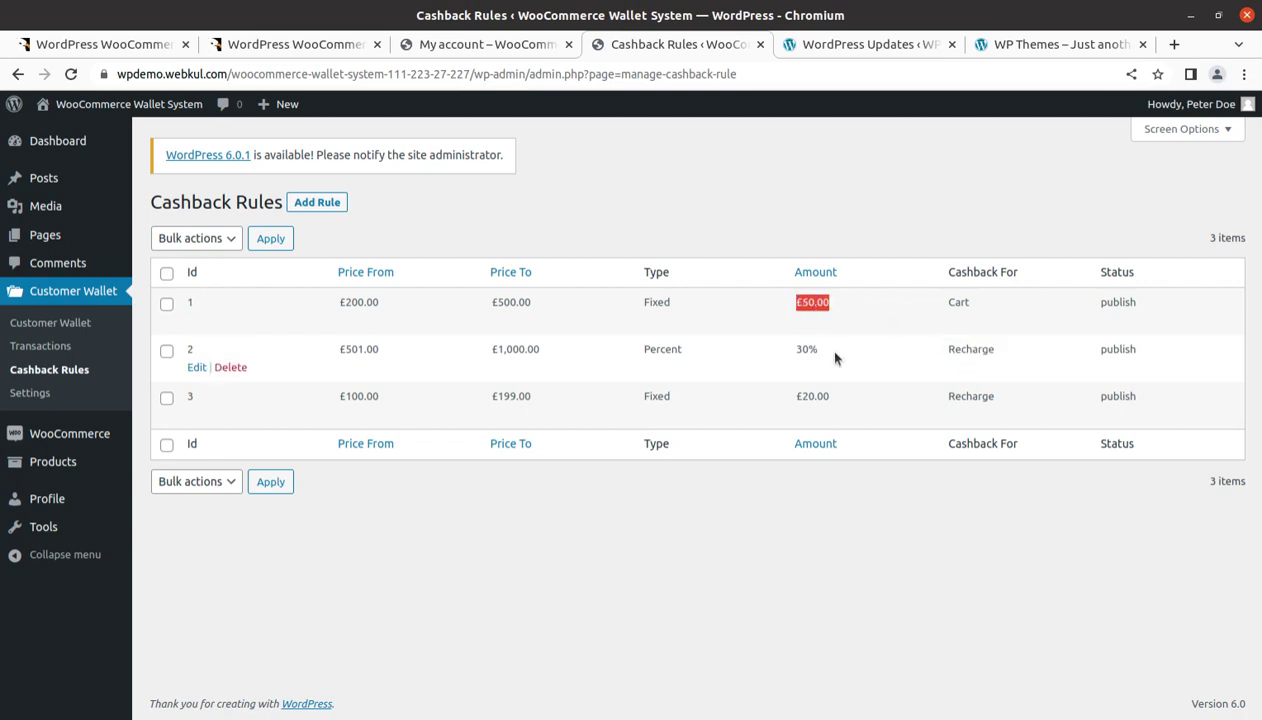
{"action": "double_click", "coordinate": [808, 349]}
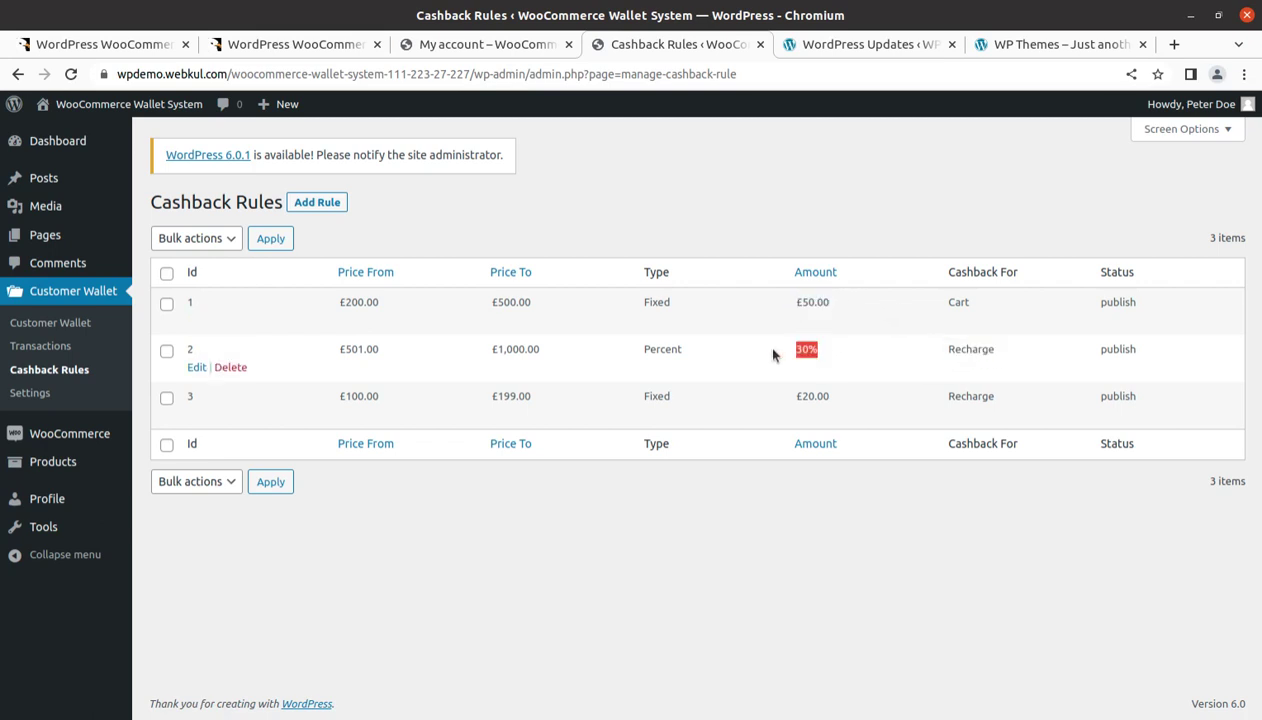
Step: Open the general wallet settings and examine the maximum wallet balance, minimum and maximum credit, and maximum transfer limits
{"action": "left_click", "coordinate": [24, 395]}
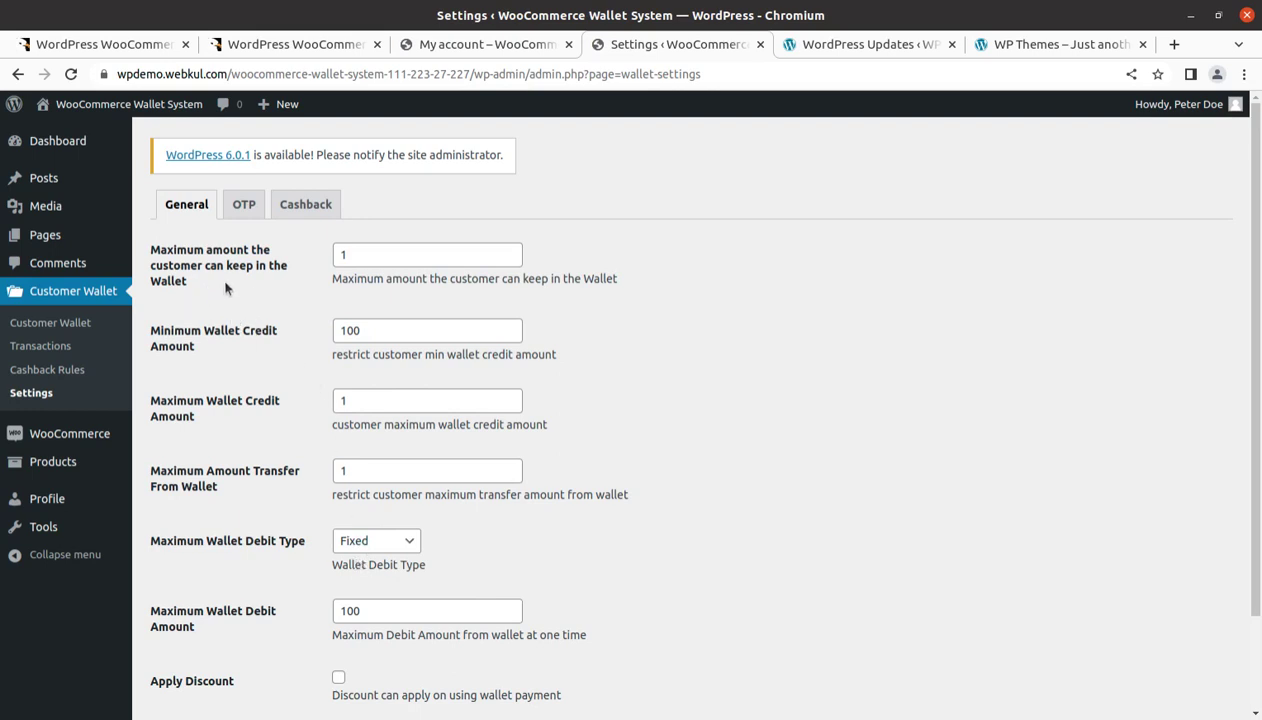
{"action": "double_click", "coordinate": [369, 260]}
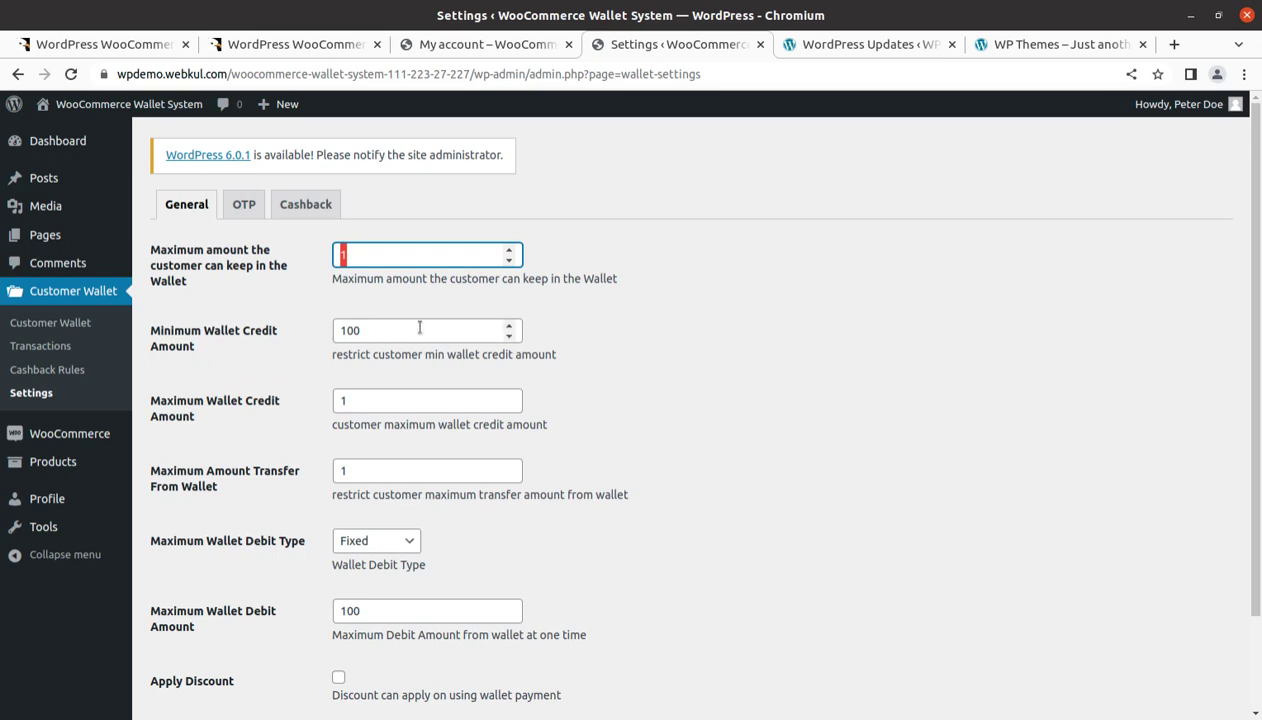
{"action": "left_click_drag", "start_coordinate": [414, 327], "coordinate": [313, 337]}
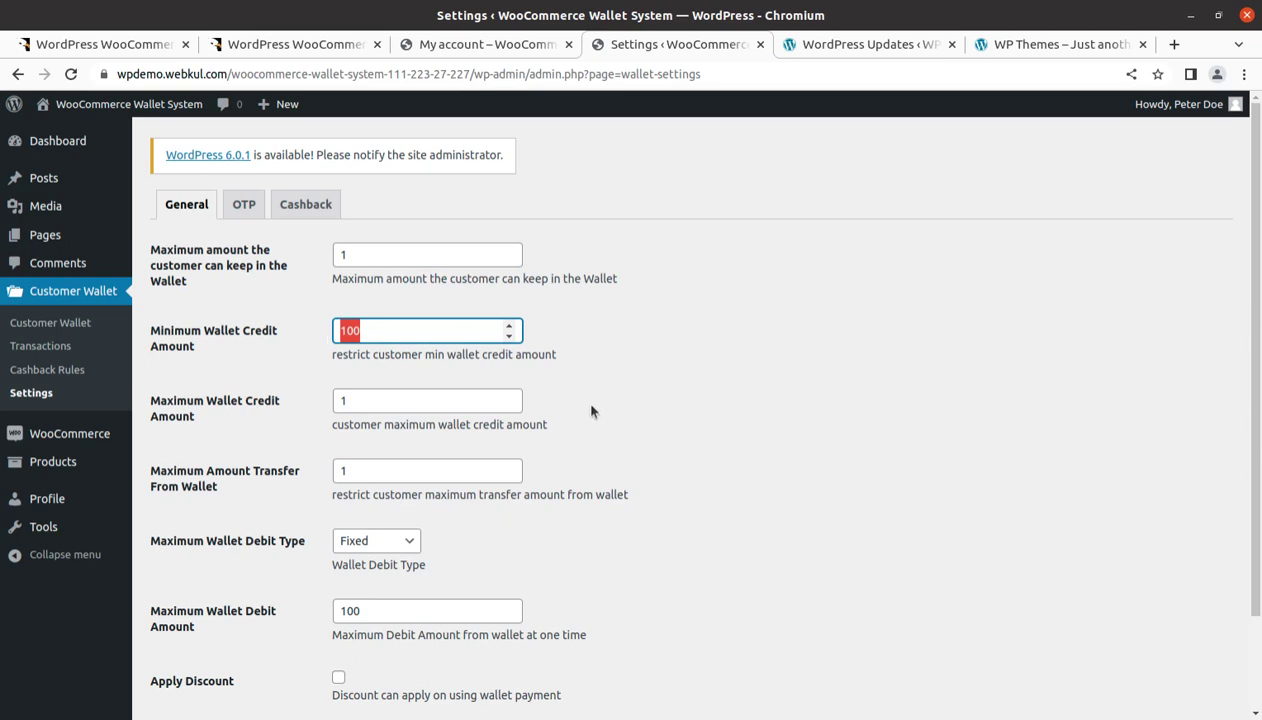
{"action": "left_click", "coordinate": [237, 432]}
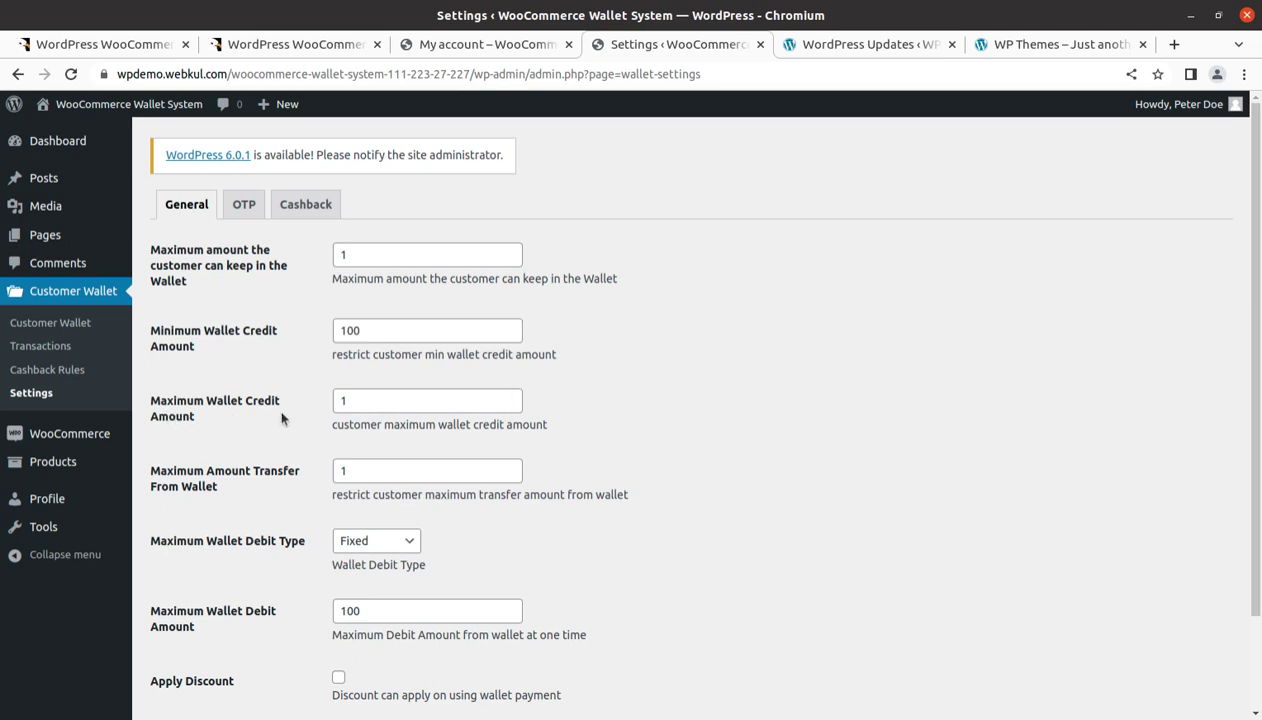
{"action": "left_click", "coordinate": [362, 402]}
{"action": "left_click_drag", "start_coordinate": [362, 402], "coordinate": [466, 402]}
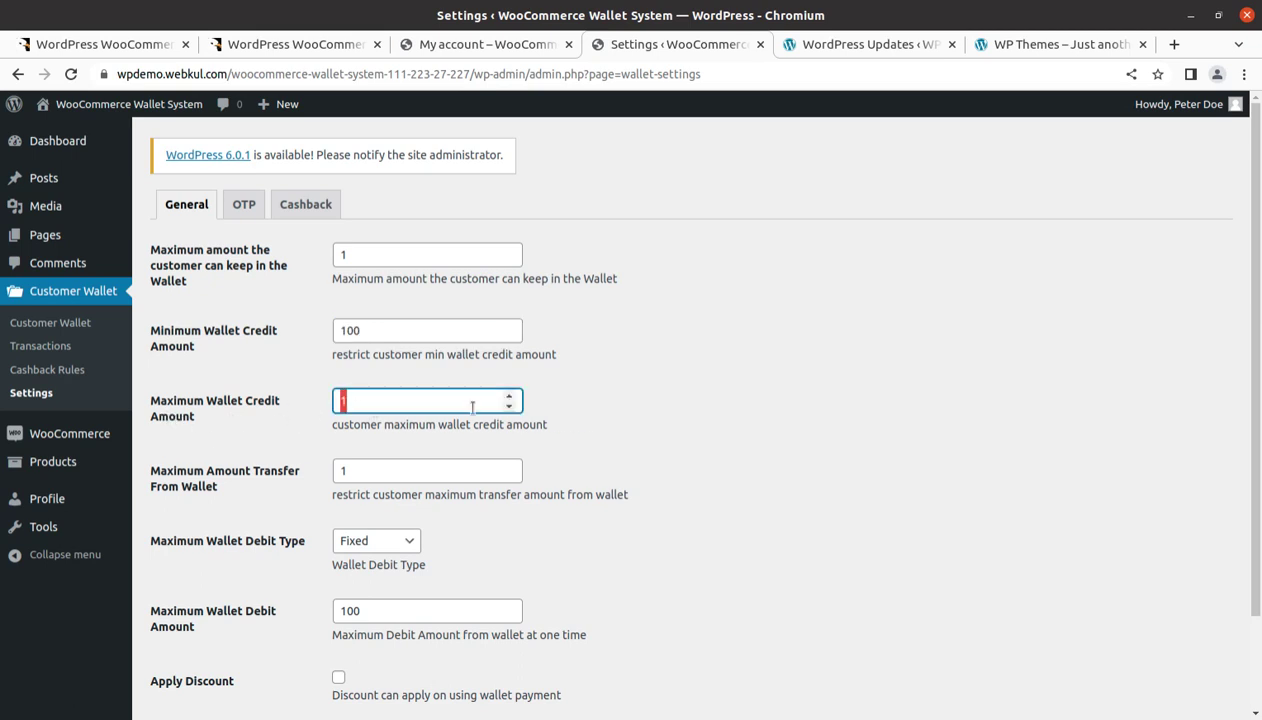
{"action": "scroll", "coordinate": [640, 402], "scroll_direction": "down", "scroll_amount": 2}
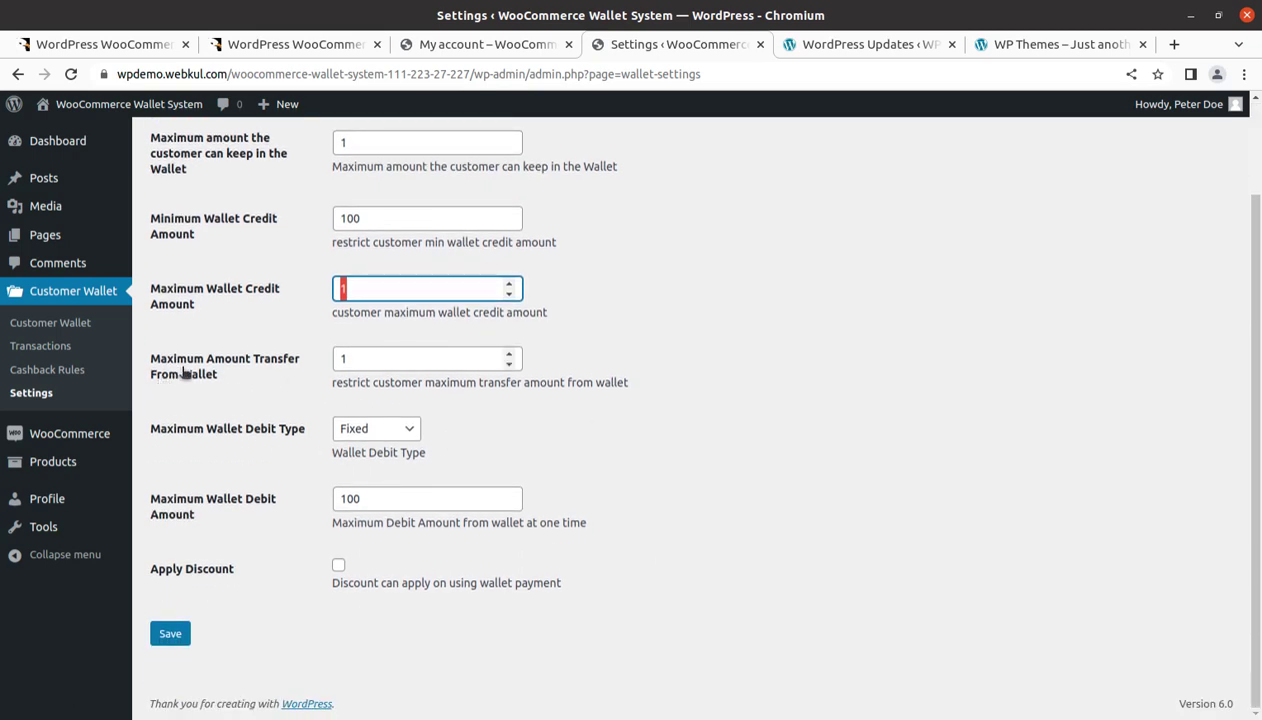
{"action": "double_click", "coordinate": [385, 357]}
{"action": "left_click", "coordinate": [671, 355]}
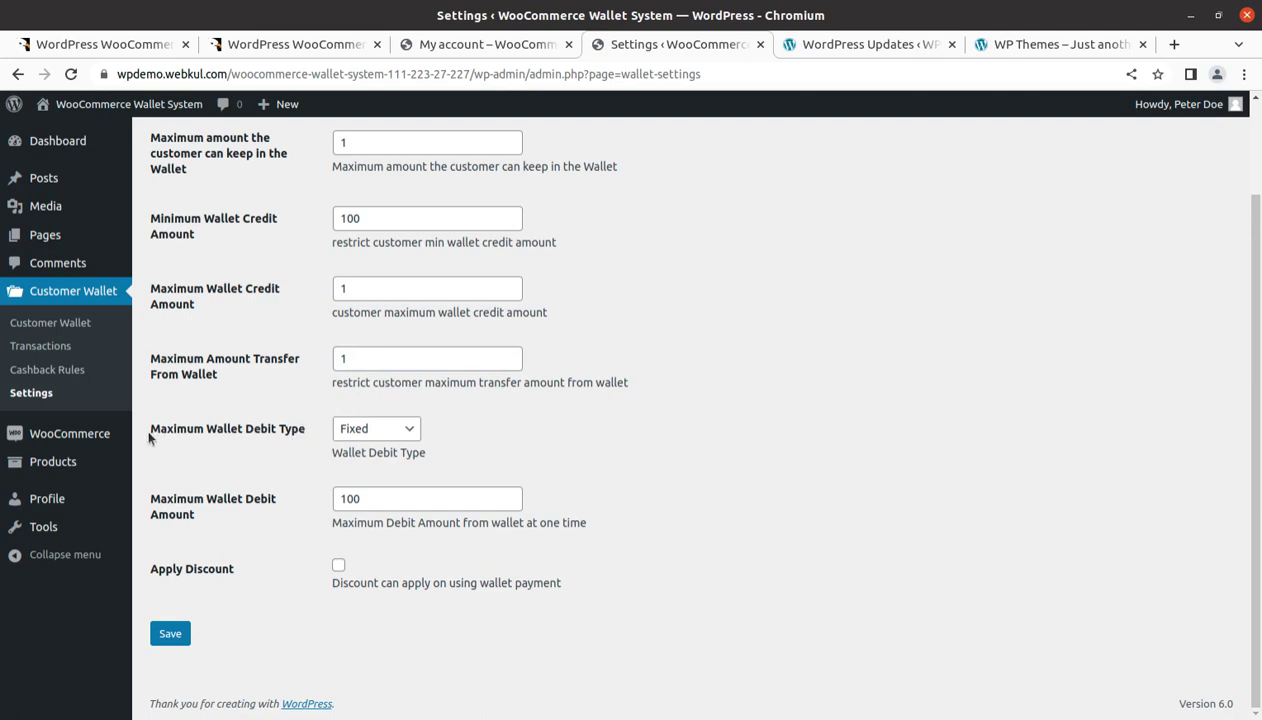
Step: Examine the Maximum Wallet Debit Type options and the Maximum Wallet Debit Amount setting
{"action": "left_click_drag", "start_coordinate": [150, 432], "coordinate": [289, 453]}
{"action": "left_click", "coordinate": [289, 453]}
{"action": "left_click", "coordinate": [405, 432]}
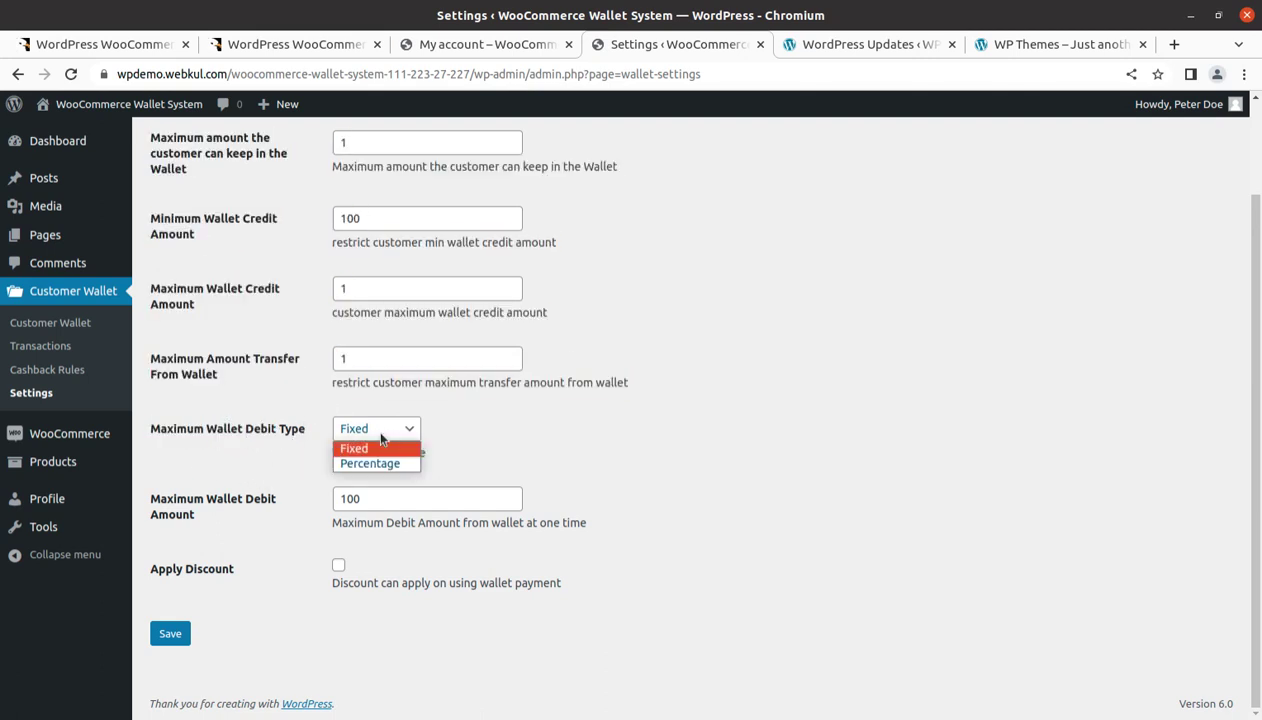
{"action": "left_click", "coordinate": [641, 413]}
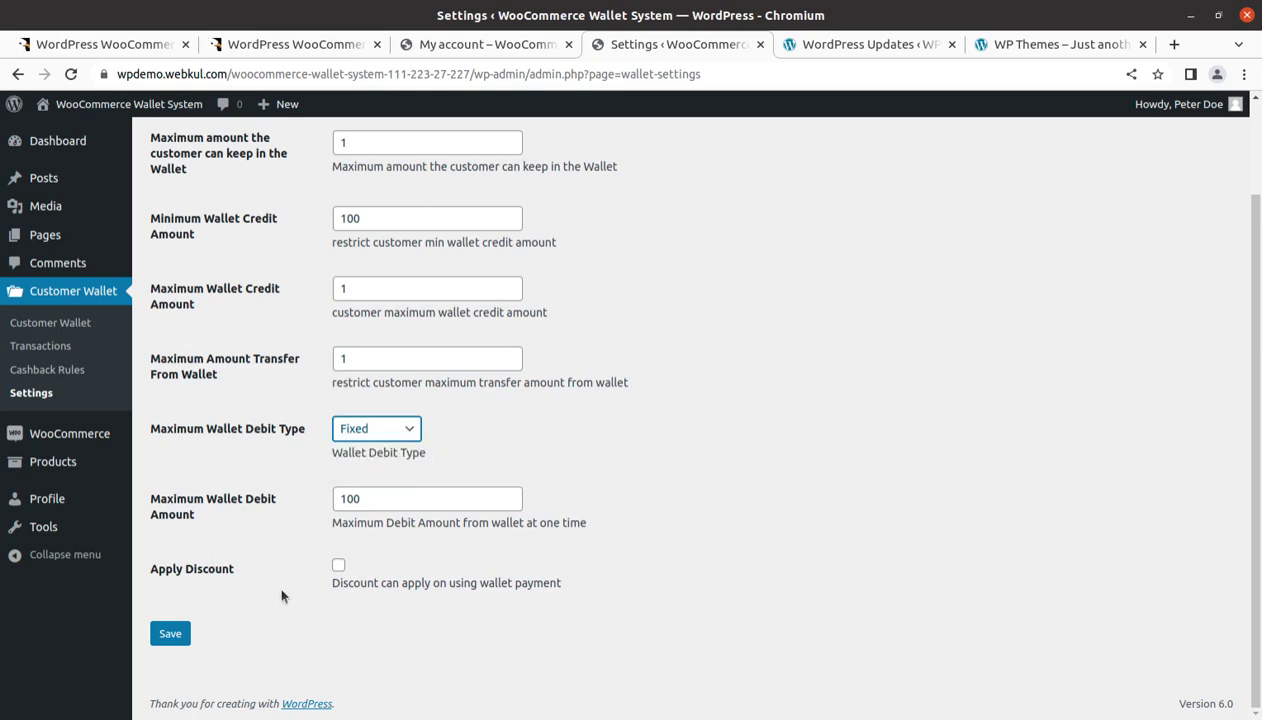
{"action": "left_click", "coordinate": [216, 527]}
{"action": "left_click_drag", "start_coordinate": [216, 527], "coordinate": [145, 500]}
{"action": "left_click", "coordinate": [217, 535]}
Step: Enable Apply Discount for wallet payments and disable it again
{"action": "left_click", "coordinate": [338, 566]}
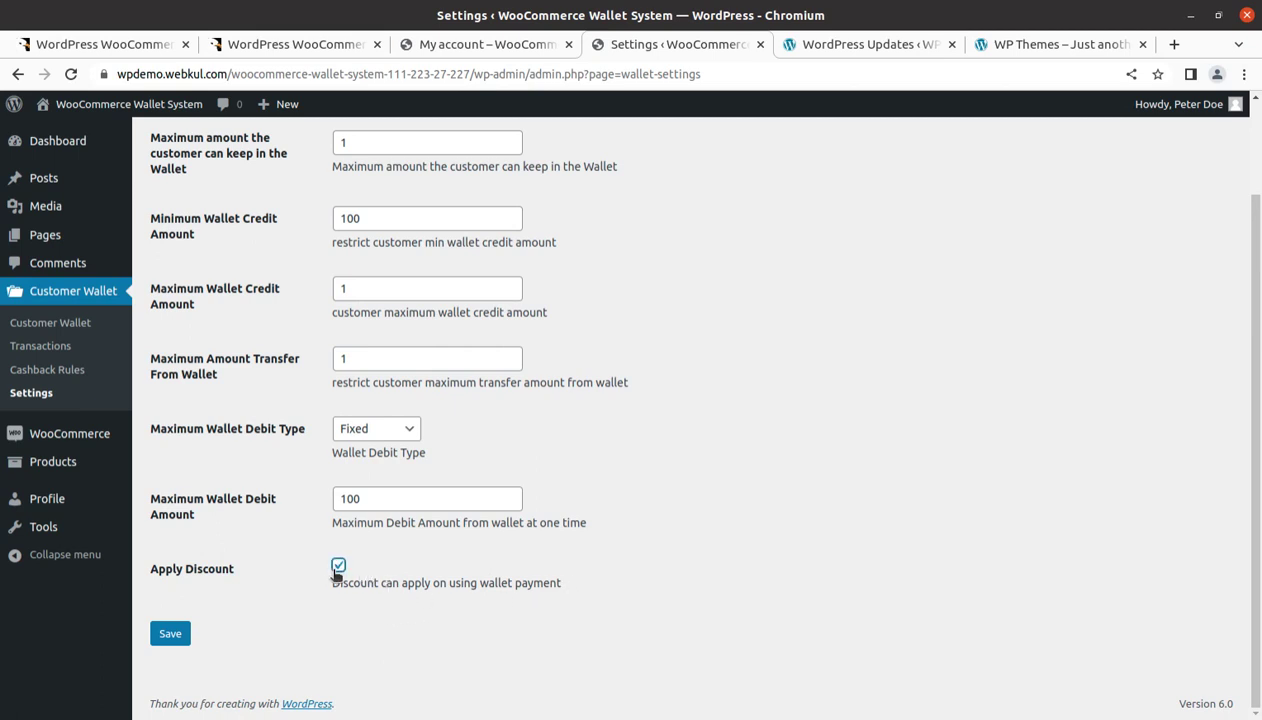
{"action": "left_click", "coordinate": [338, 566]}
{"action": "mouse_move", "coordinate": [107, 463]}
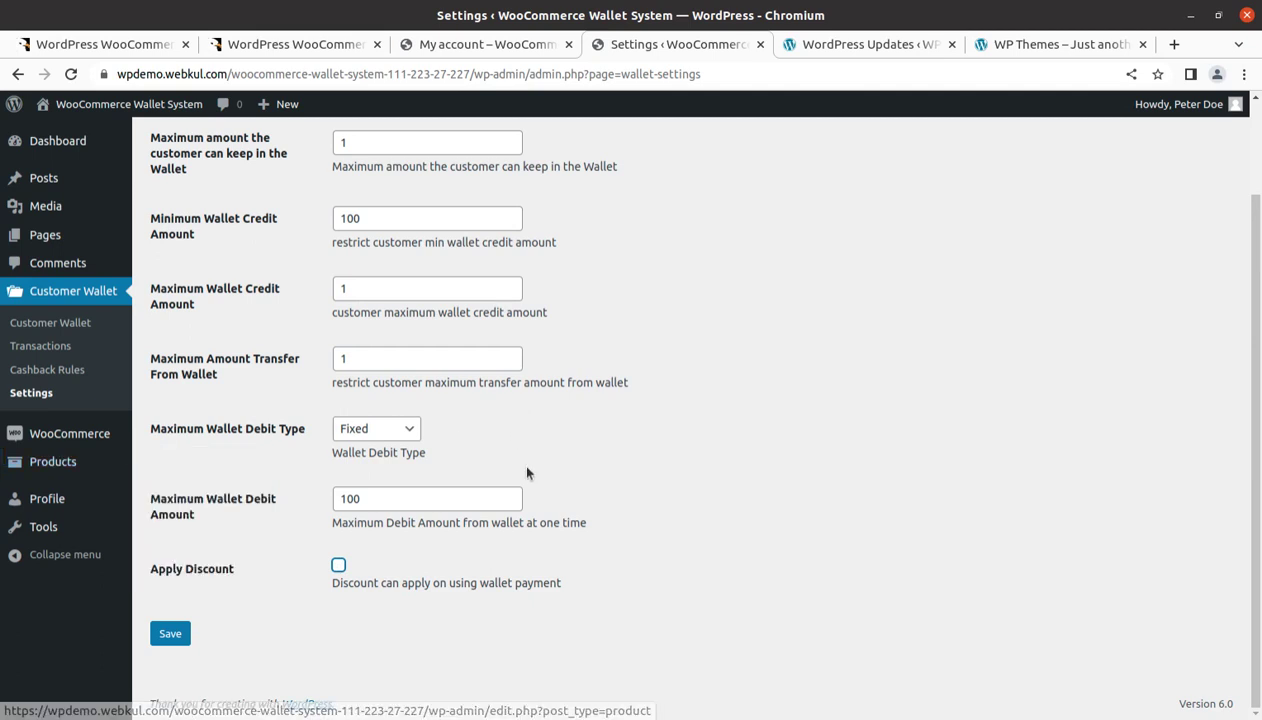
Step: Open the OTP settings and examine the OTP Verification toggle and access methods, keeping verification enabled and Mail selected
{"action": "scroll", "coordinate": [648, 548], "scroll_direction": "up", "scroll_amount": 2}
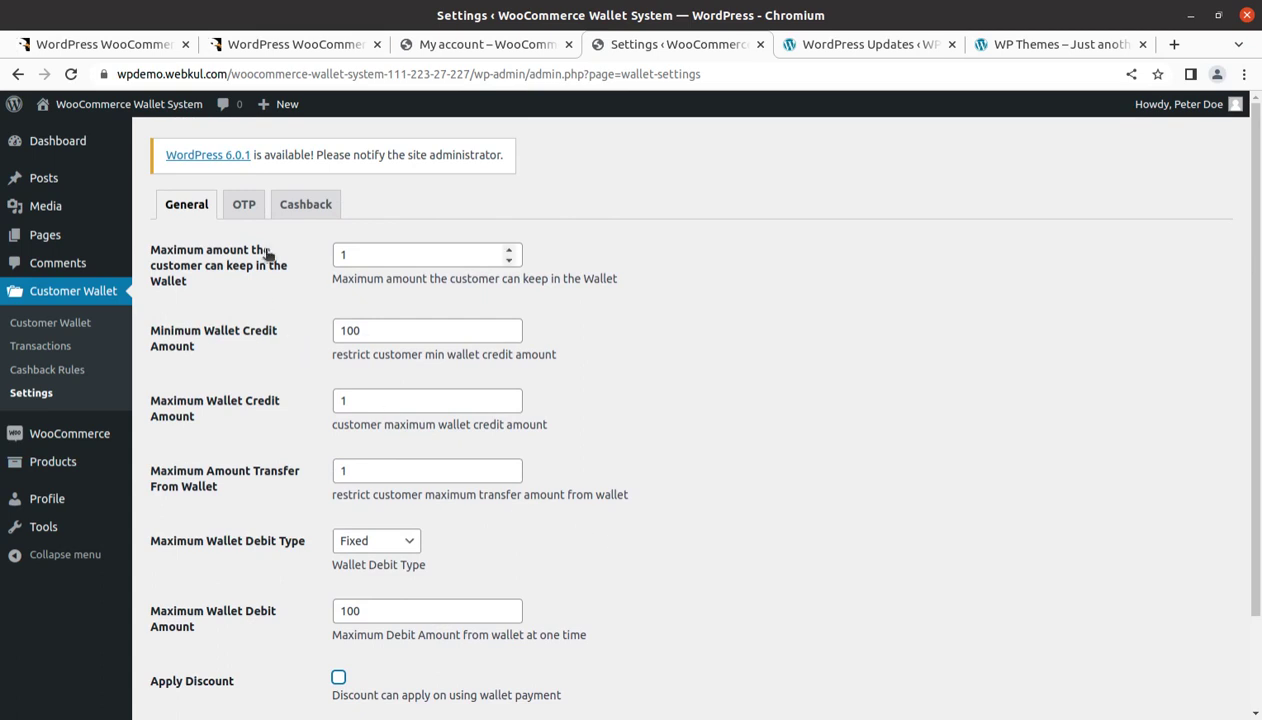
{"action": "left_click", "coordinate": [240, 212]}
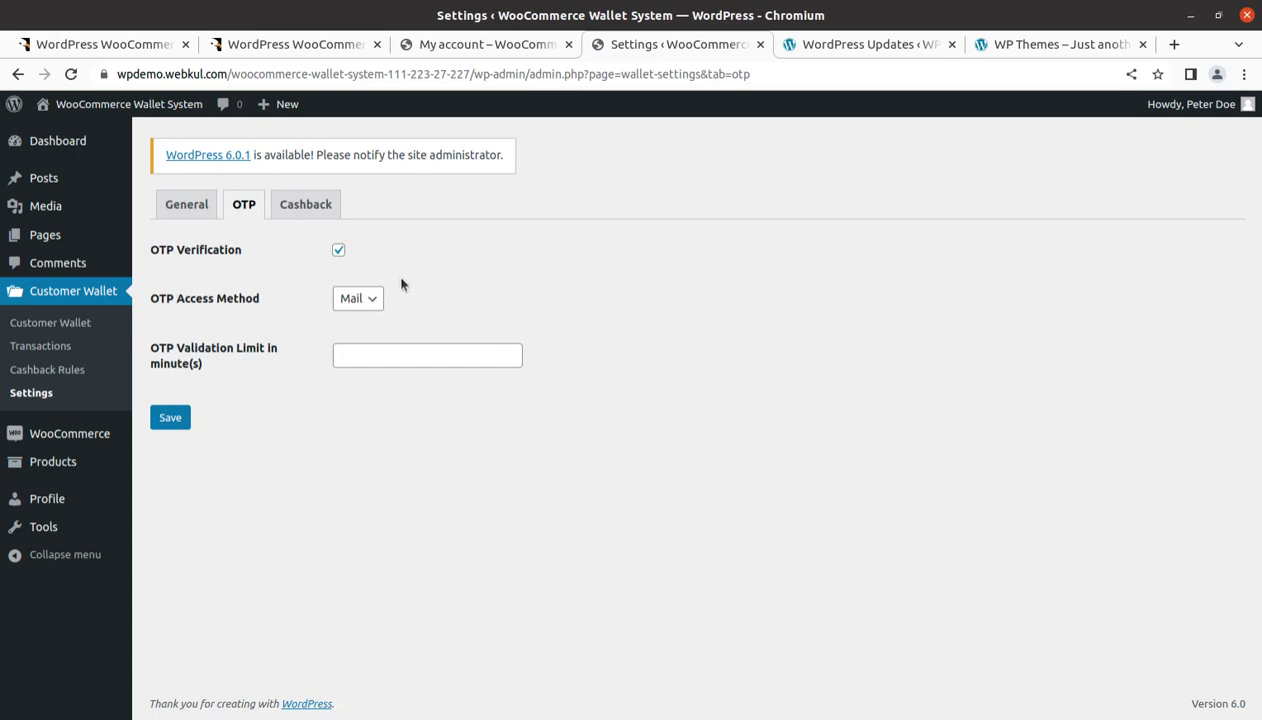
{"action": "left_click", "coordinate": [340, 251]}
{"action": "left_click", "coordinate": [340, 251]}
{"action": "left_click", "coordinate": [352, 298]}
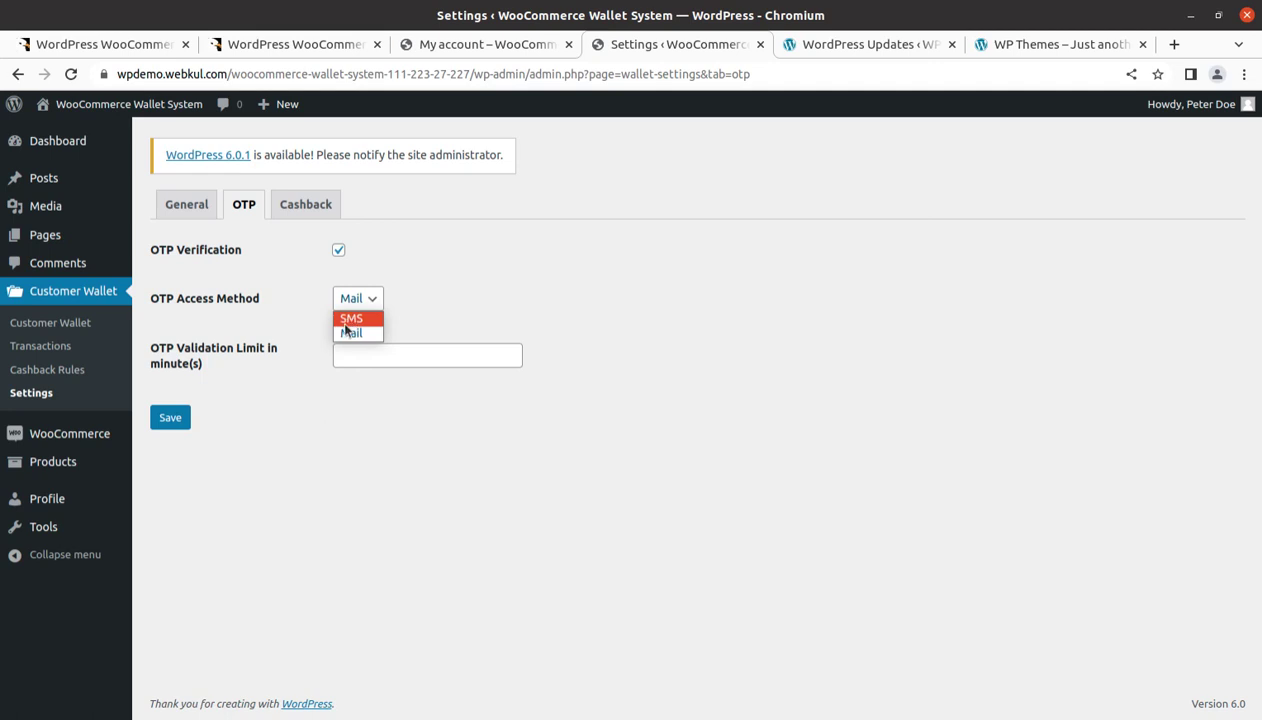
{"action": "left_click", "coordinate": [348, 334]}
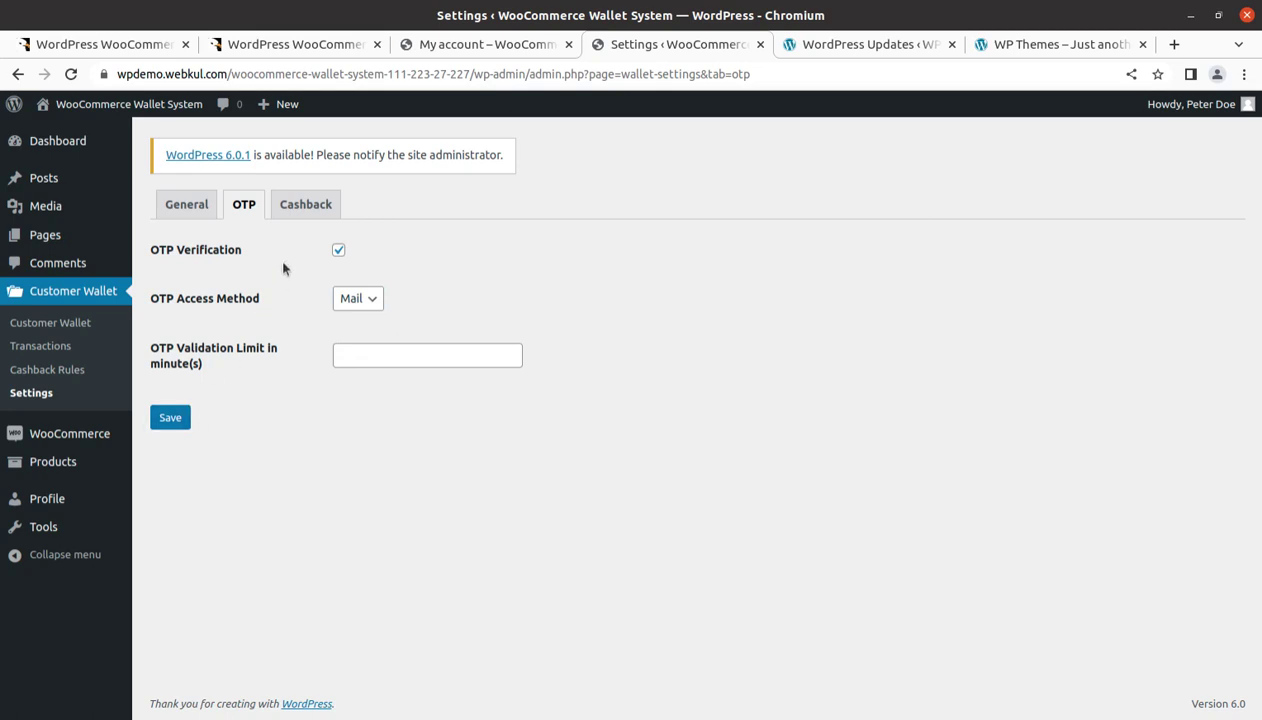
Step: Open the cashback settings and examine the Multiple Cashback Conditions and Preference in Multiple Cashback options
{"action": "left_click", "coordinate": [305, 212]}
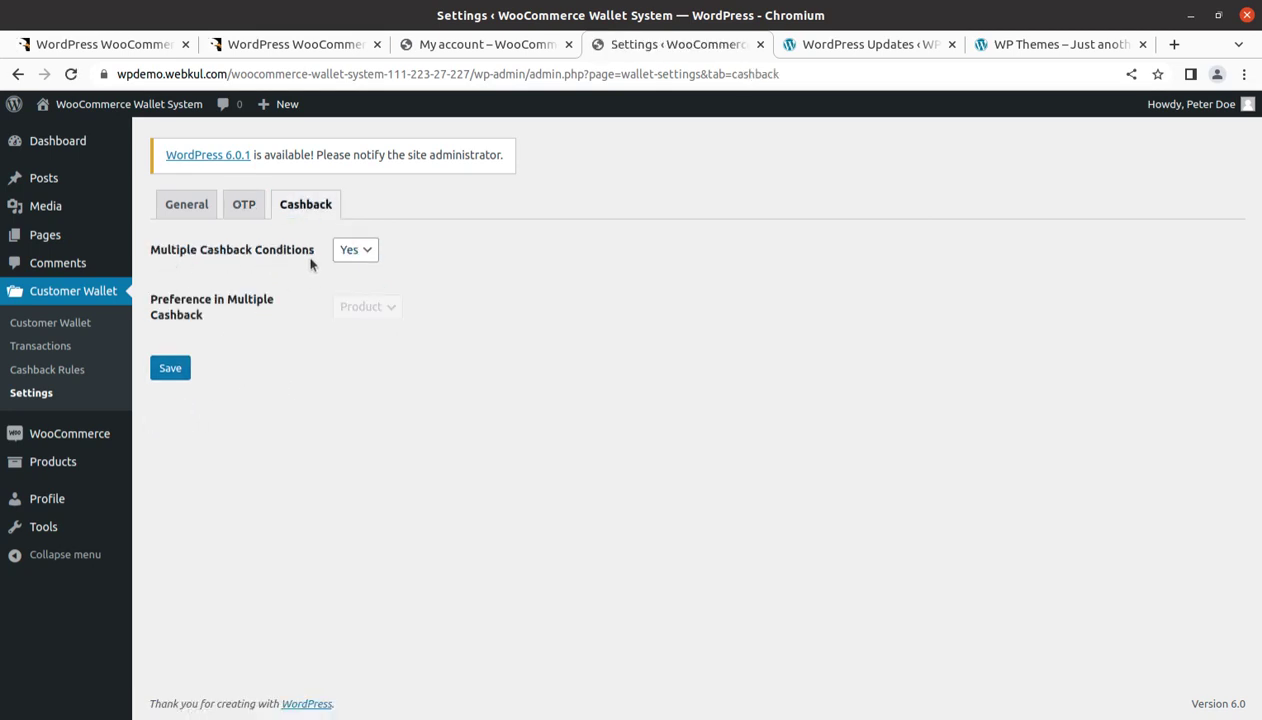
{"action": "left_click", "coordinate": [365, 257]}
{"action": "left_click", "coordinate": [363, 262]}
{"action": "left_click", "coordinate": [390, 302]}
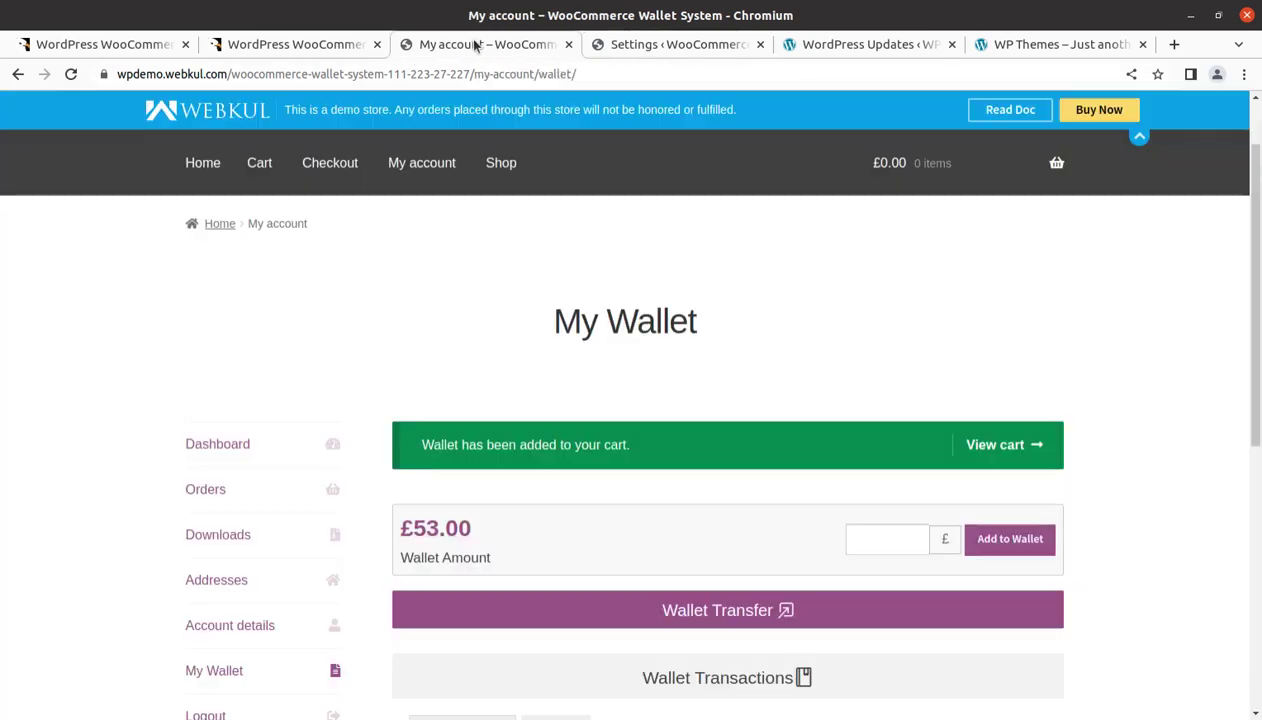
Step: Revisit the customer's My Wallet page and the plugin's CodeCanyon preview page
{"action": "left_click", "coordinate": [470, 44]}
{"action": "left_click", "coordinate": [291, 46]}
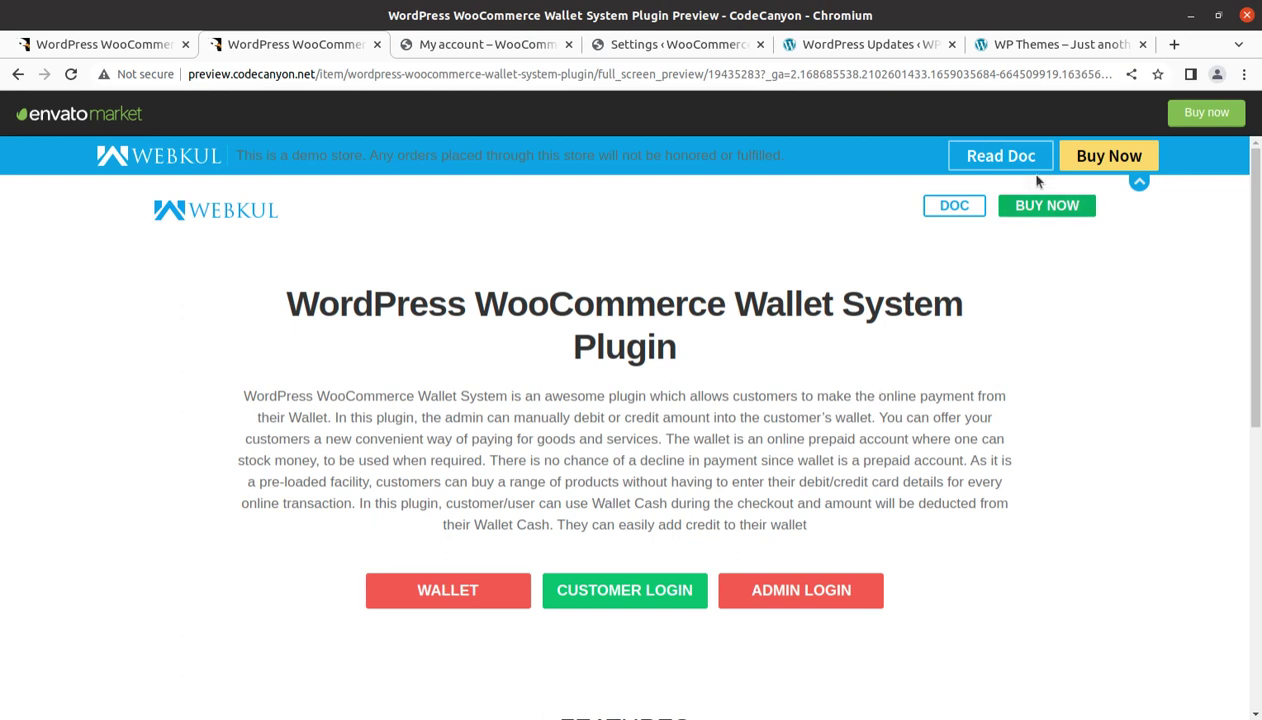
{"action": "left_click", "coordinate": [836, 48]}
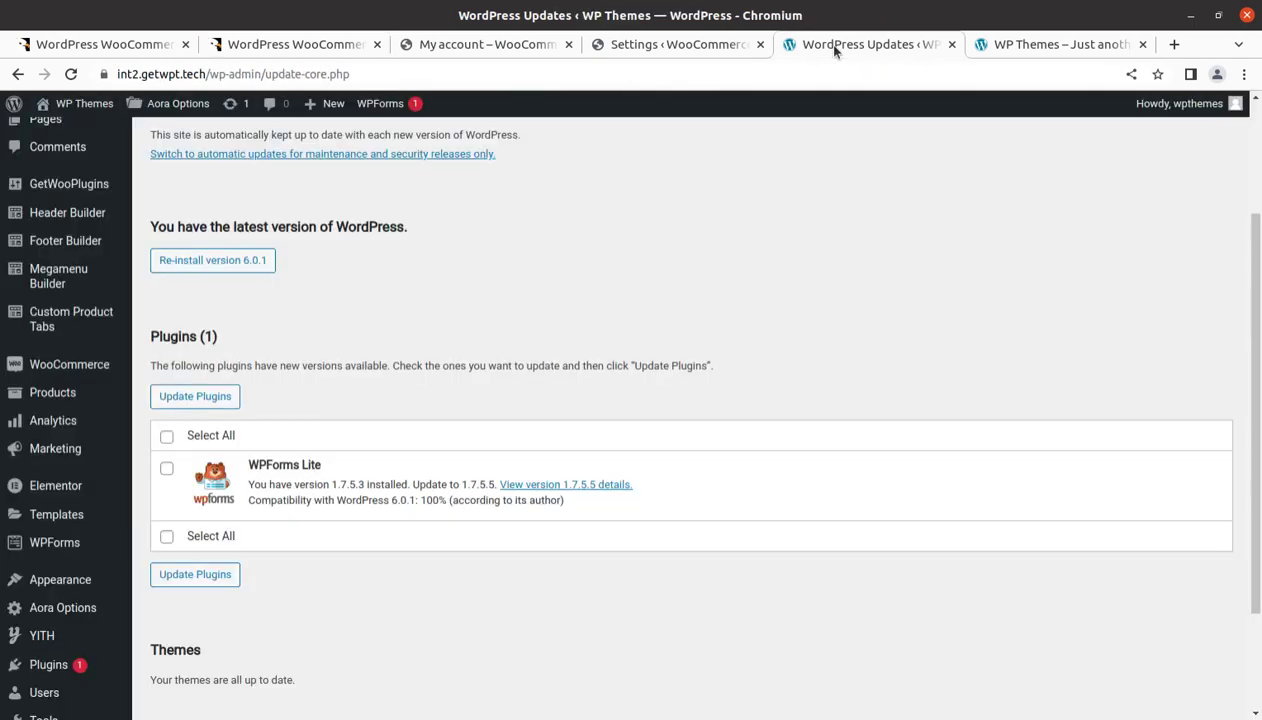
Step: Return to the demo store's admin and open the customer with ID 2 from Customer Wallet Details for editing
{"action": "left_click", "coordinate": [667, 50]}
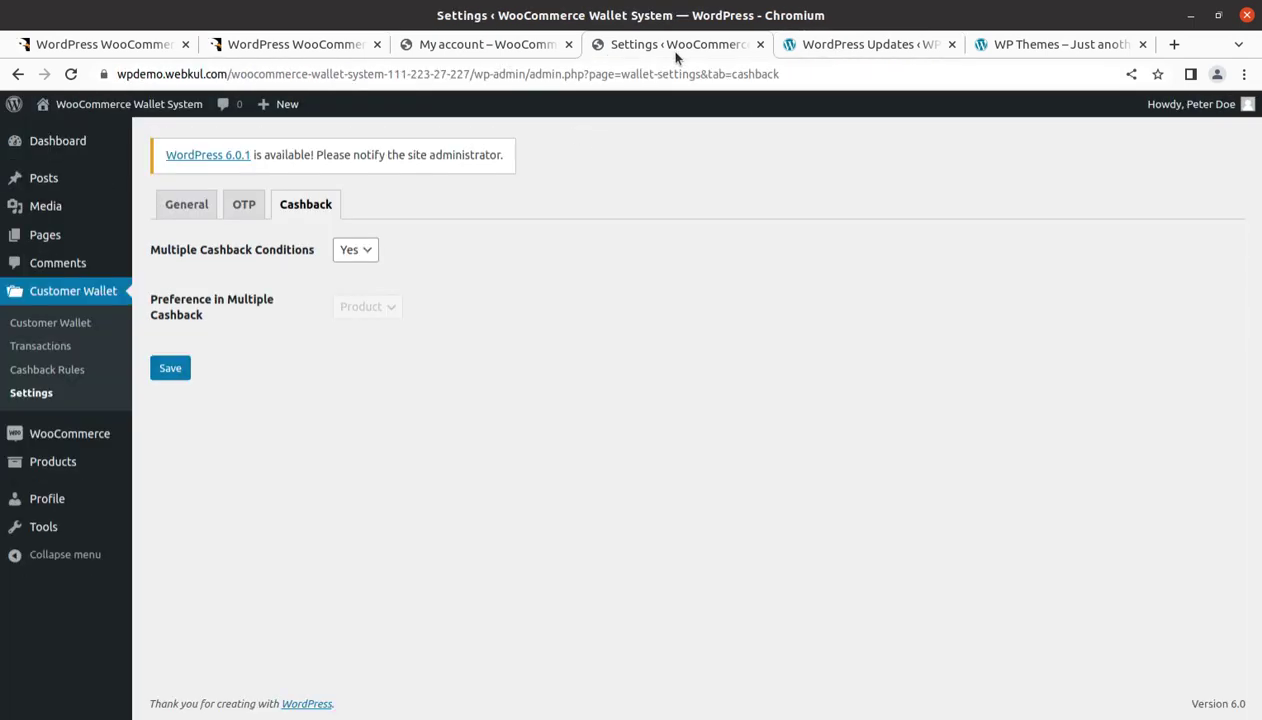
{"action": "left_click", "coordinate": [52, 328]}
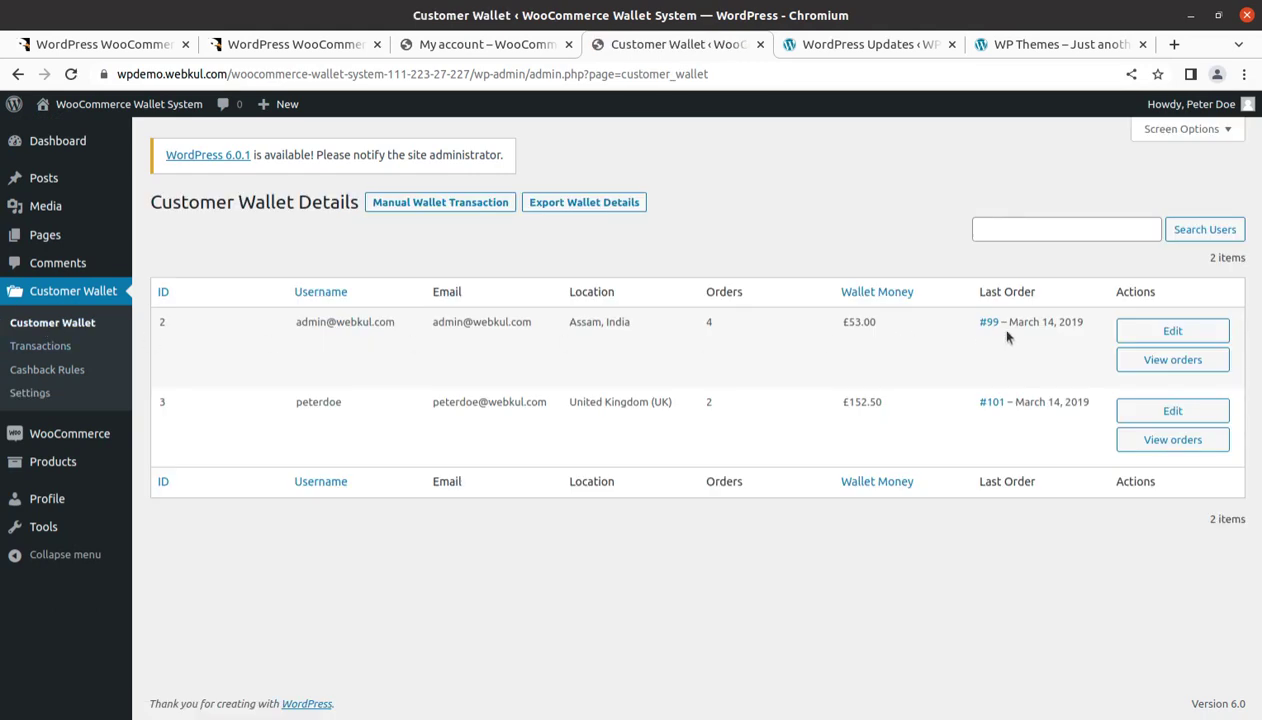
{"action": "left_click", "coordinate": [1170, 333]}
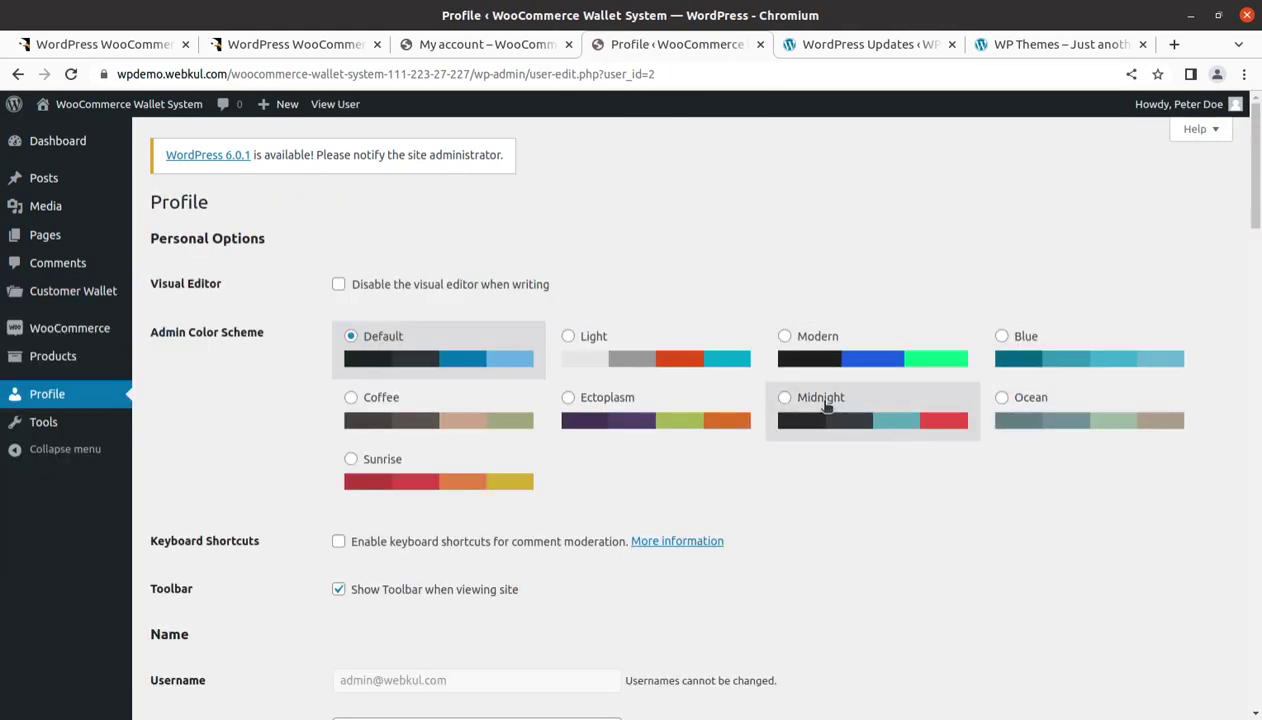
{"action": "mouse_move", "coordinate": [60, 339]}
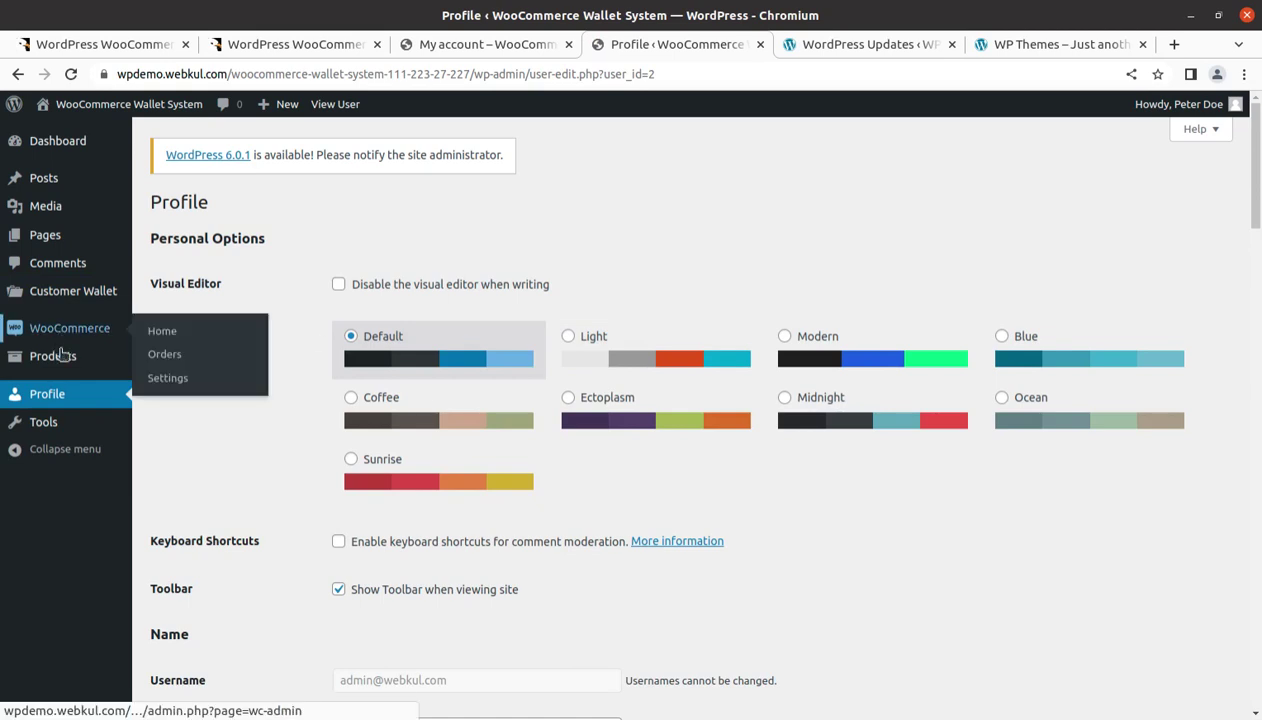
Step: Reopen the customer with ID 2 from Customer Wallet Details, examine the profile, billing and shipping fields, and return to the wallet list
{"action": "mouse_move", "coordinate": [68, 292]}
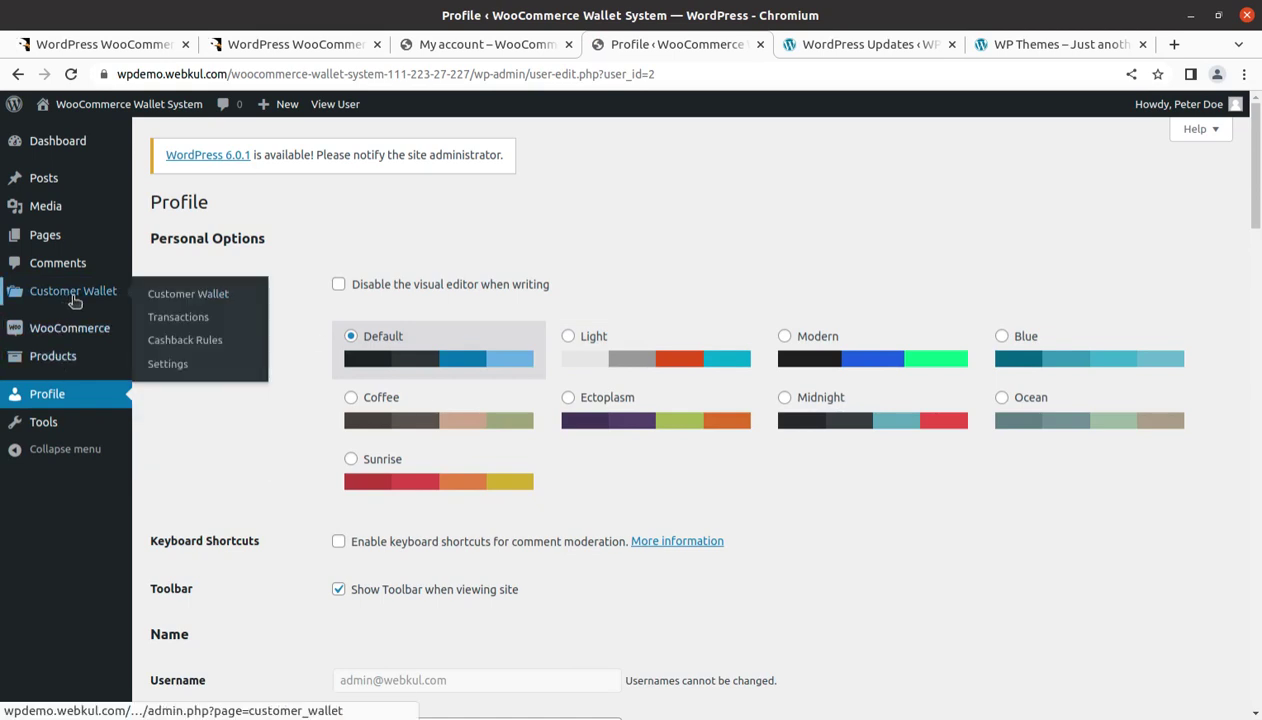
{"action": "left_click", "coordinate": [175, 300]}
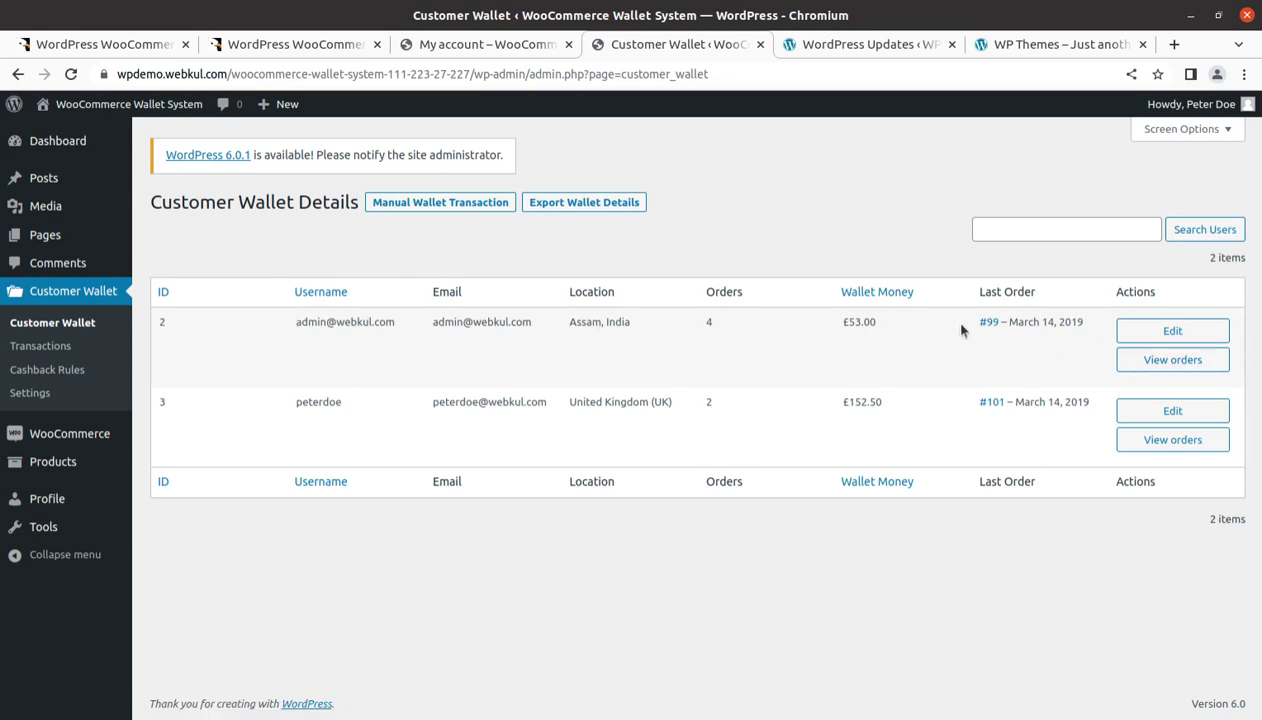
{"action": "left_click", "coordinate": [1155, 338]}
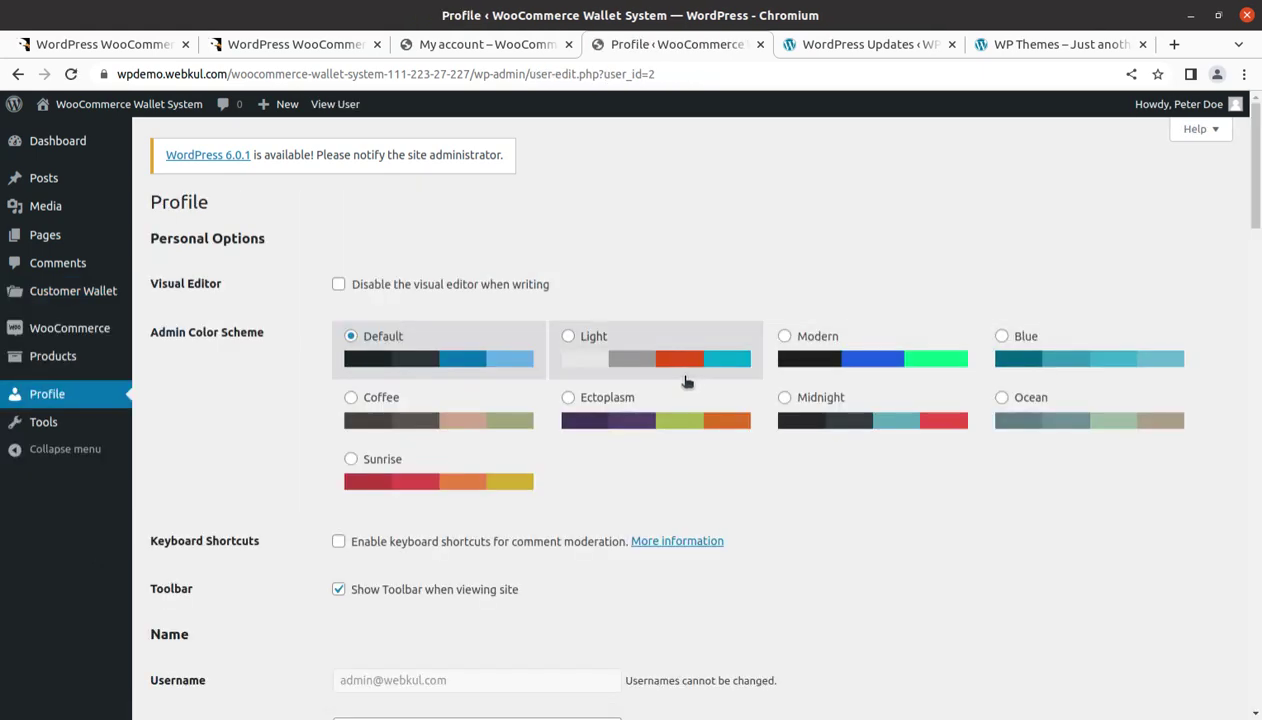
{"action": "scroll", "coordinate": [690, 390], "scroll_direction": "down", "scroll_amount": 2}
{"action": "scroll", "coordinate": [698, 398], "scroll_direction": "down", "scroll_amount": 5}
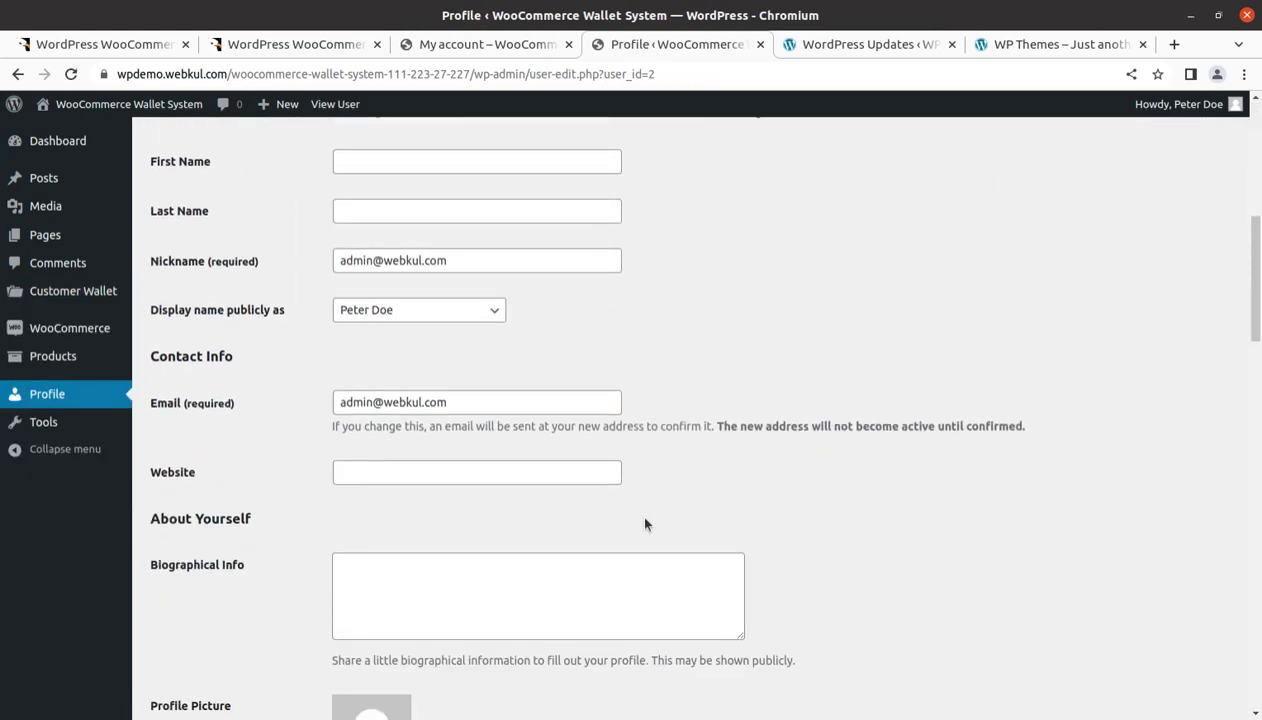
{"action": "scroll", "coordinate": [645, 524], "scroll_direction": "down", "scroll_amount": 7}
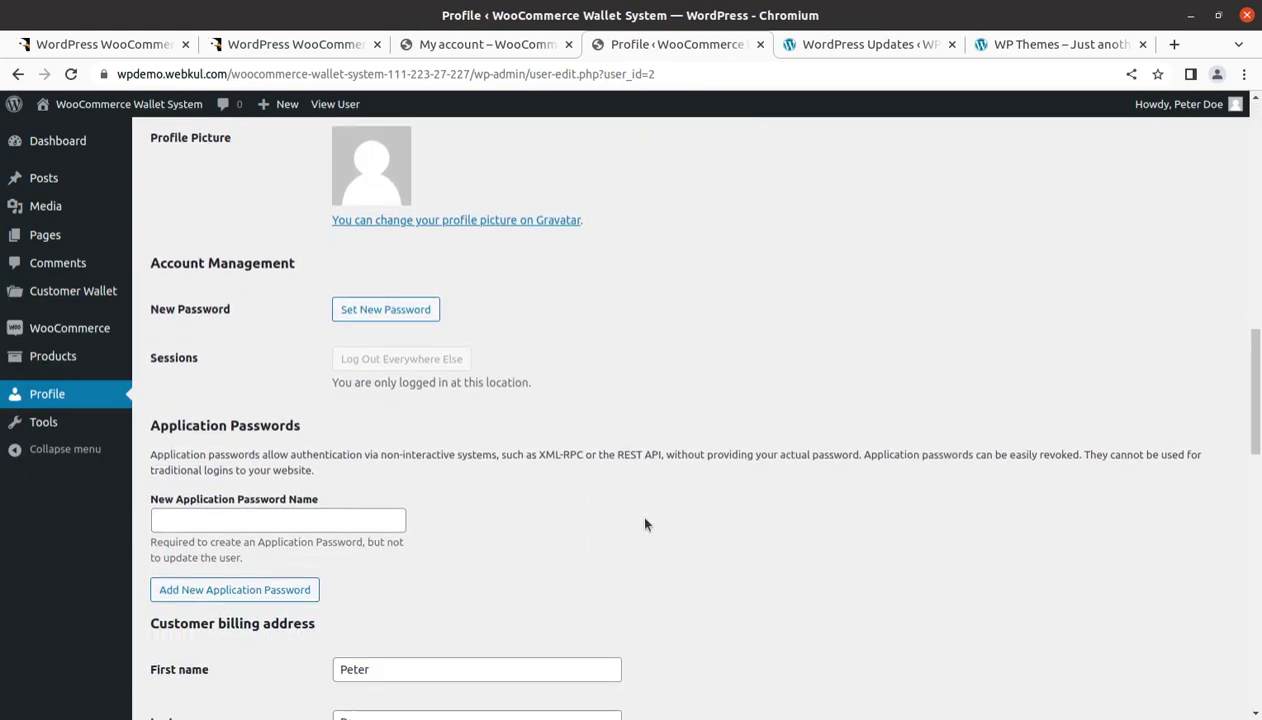
{"action": "scroll", "coordinate": [645, 524], "scroll_direction": "down", "scroll_amount": 11}
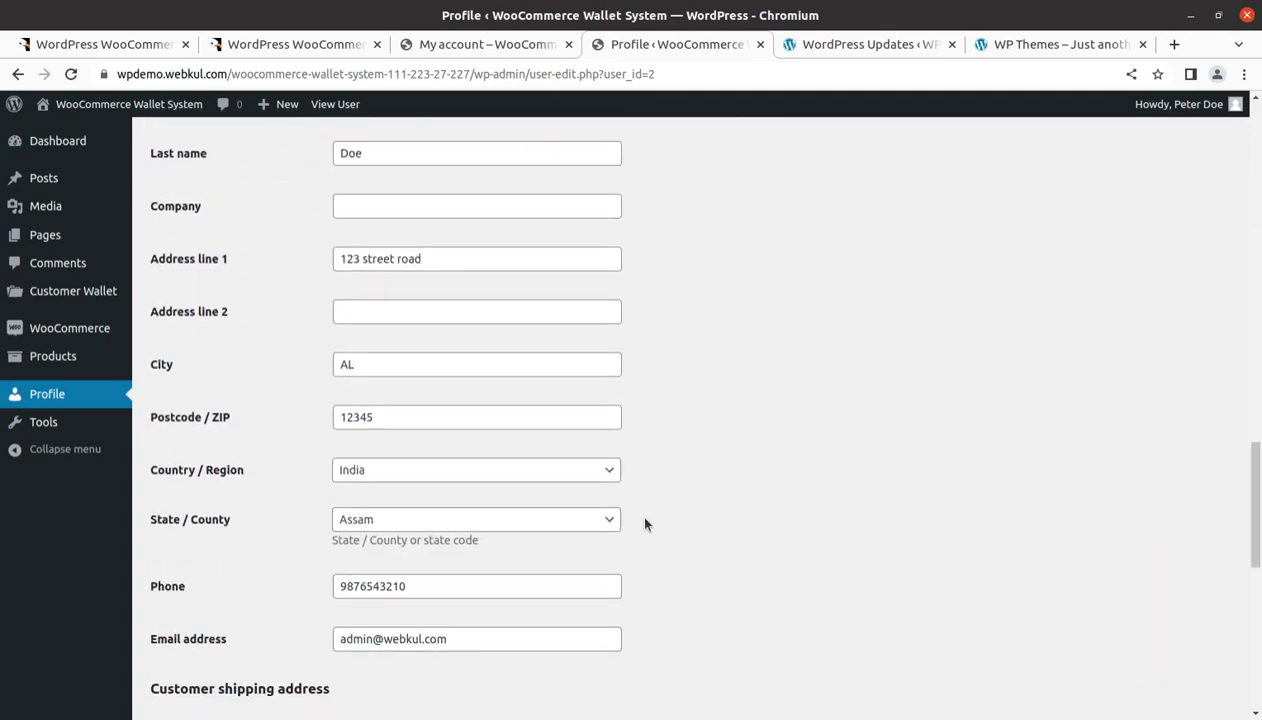
{"action": "scroll", "coordinate": [645, 524], "scroll_direction": "down", "scroll_amount": 3}
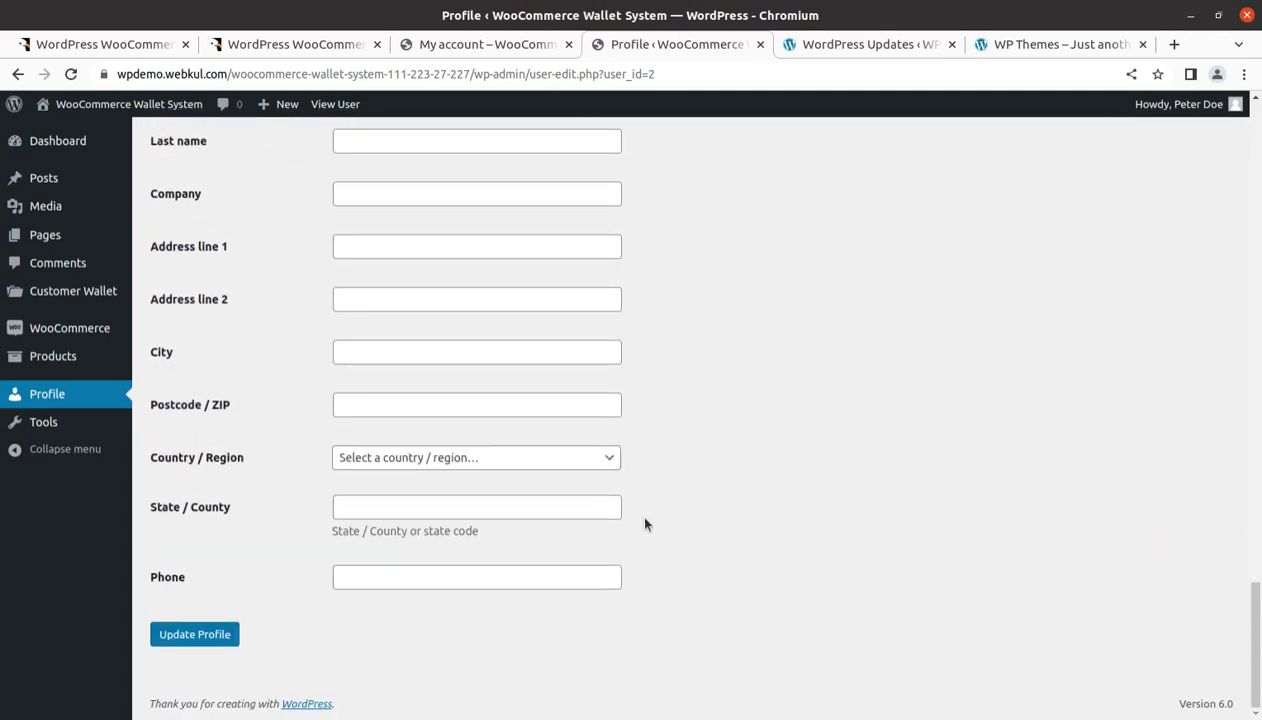
{"action": "key", "text": "alt+Left"}
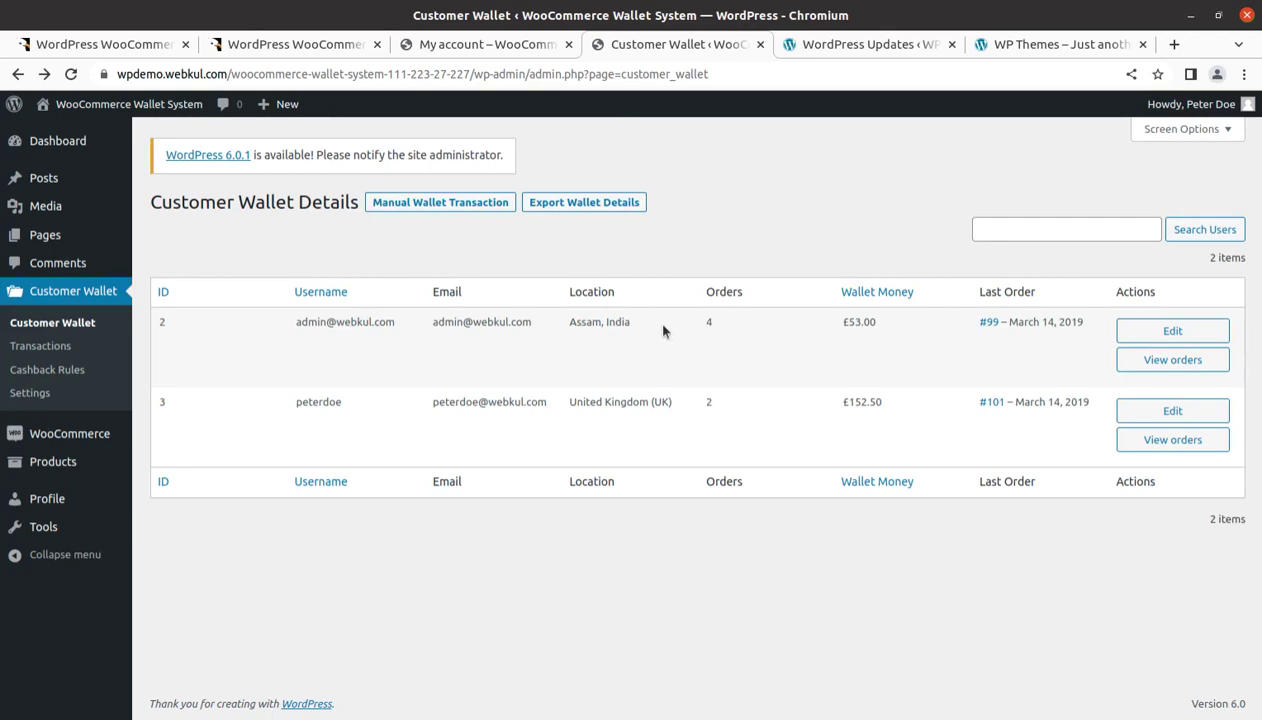
Step: Open the manual wallet transaction form and examine its Customer Name, Amount, Action and Transaction Note fields, keeping Credit selected
{"action": "left_click", "coordinate": [423, 203]}
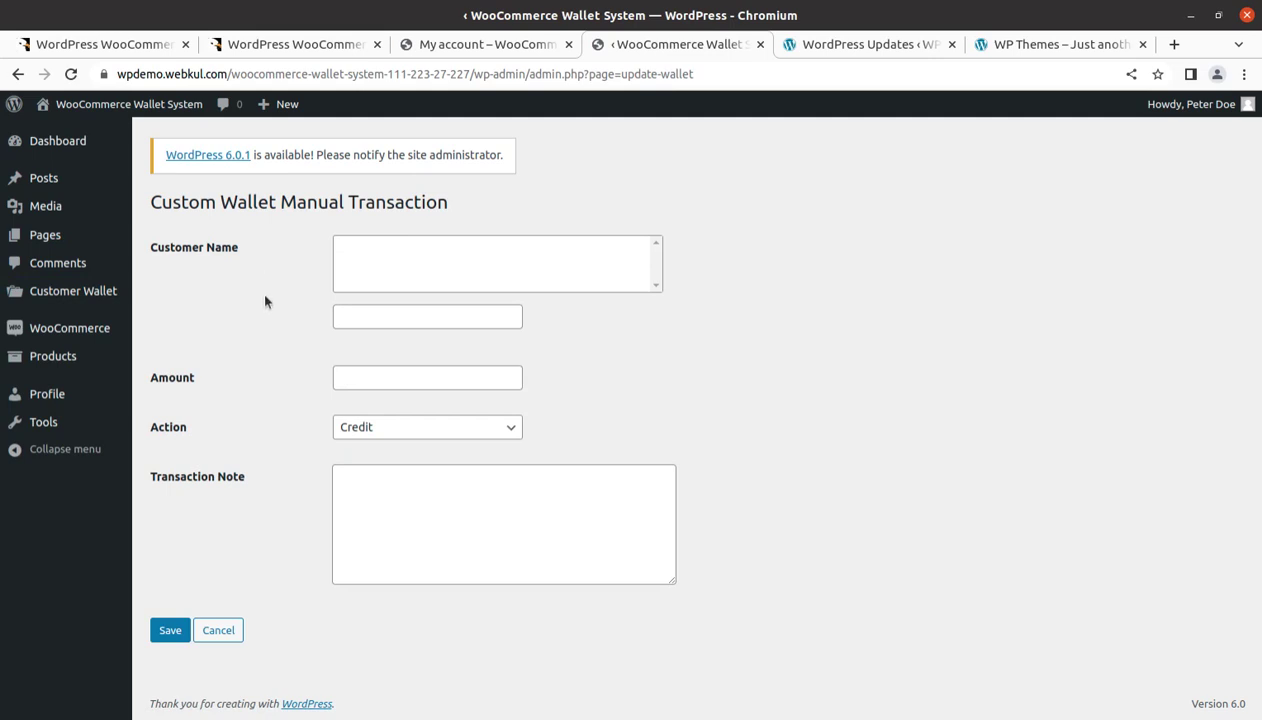
{"action": "left_click", "coordinate": [368, 258]}
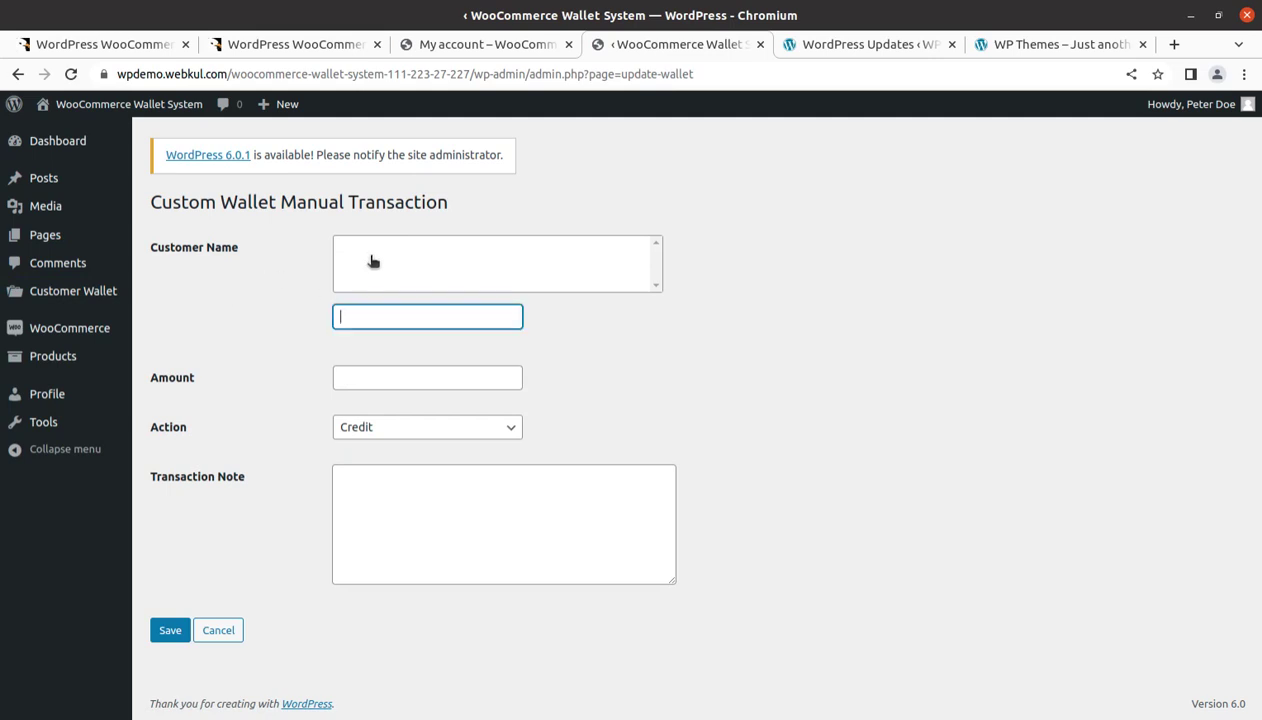
{"action": "left_click", "coordinate": [357, 379]}
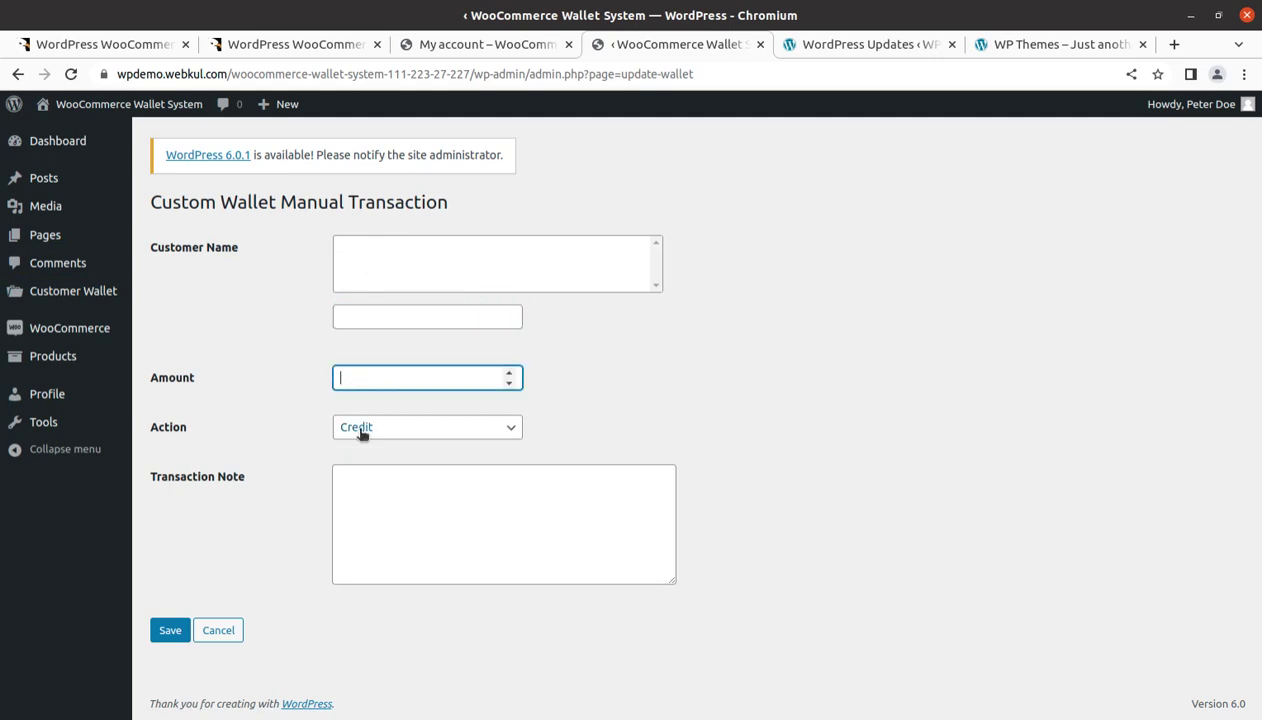
{"action": "left_click", "coordinate": [356, 428]}
{"action": "left_click", "coordinate": [284, 498]}
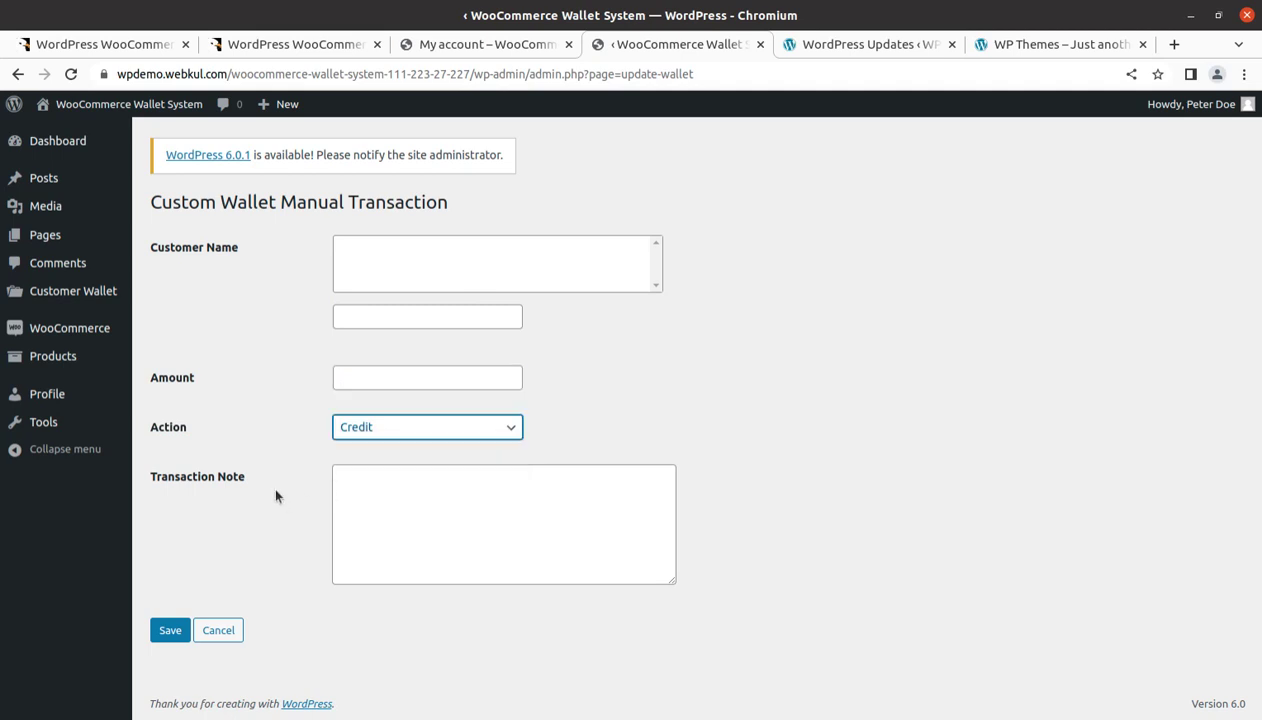
{"action": "left_click", "coordinate": [362, 505]}
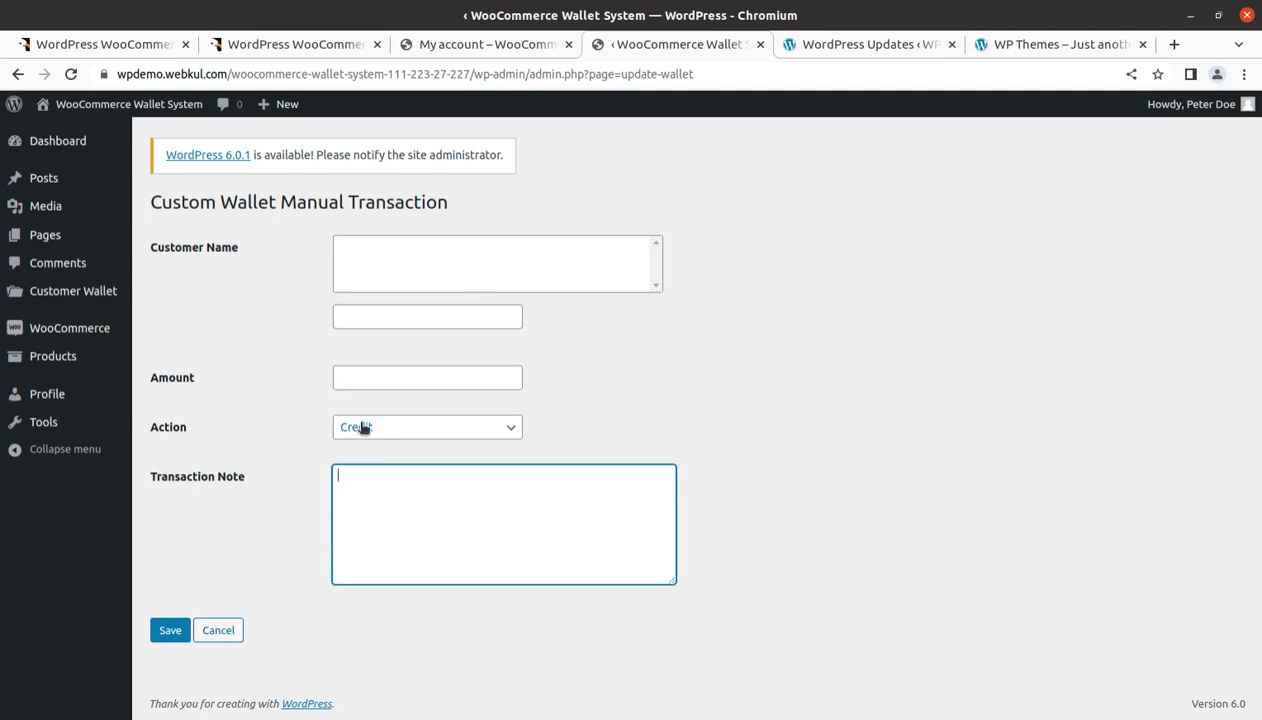
{"action": "left_click", "coordinate": [390, 263]}
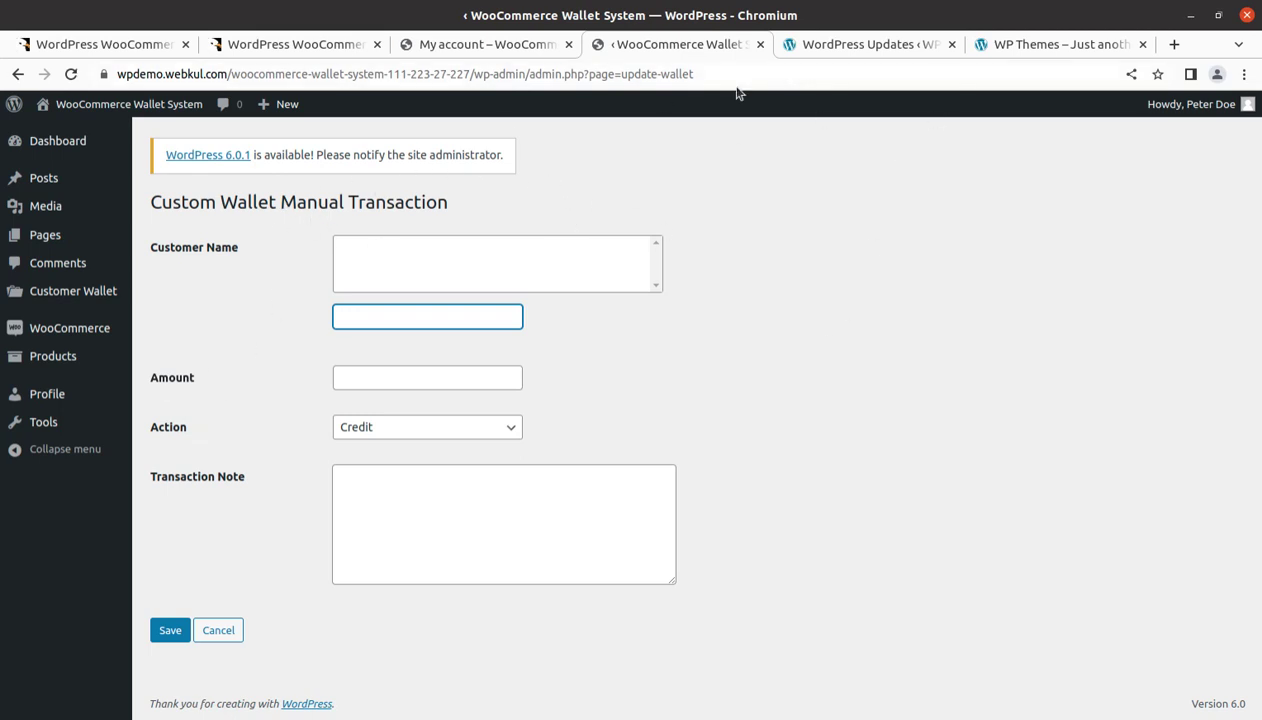
Step: Revisit the plugin's CodeCanyon preview, switch to the WP Themes site's admin and open its Add Plugins page
{"action": "left_click", "coordinate": [298, 46]}
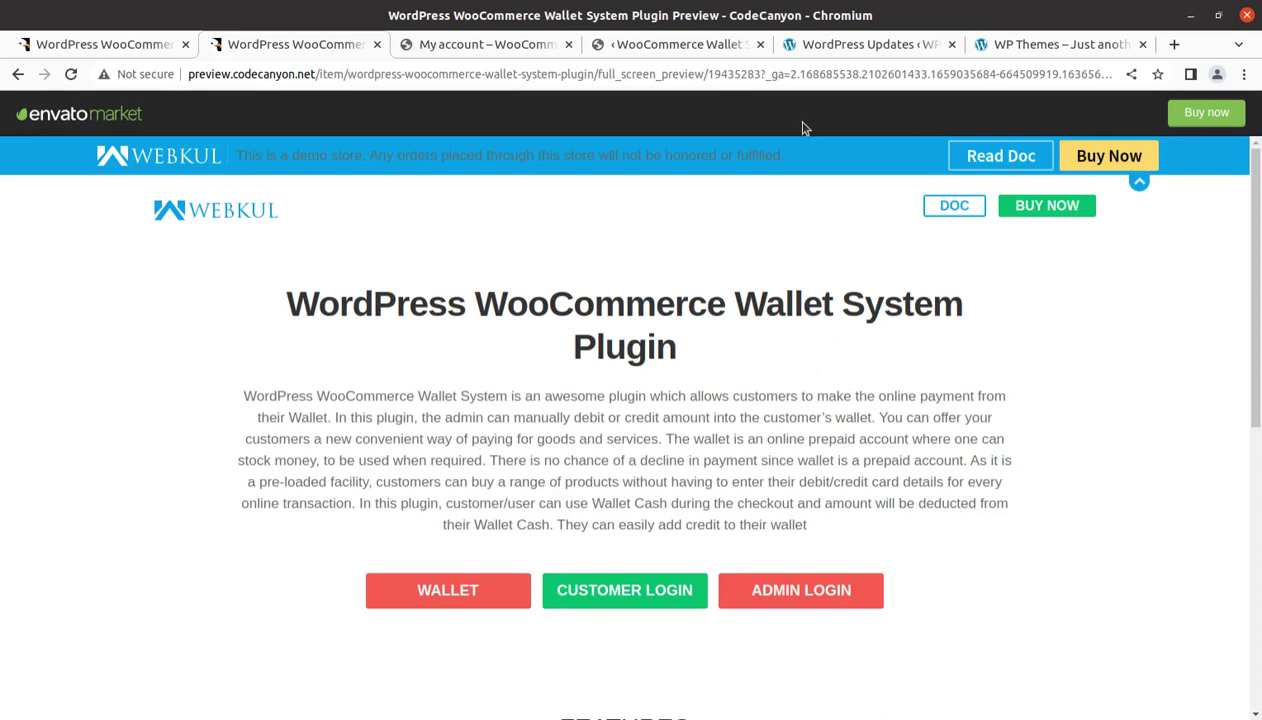
{"action": "left_click", "coordinate": [898, 48]}
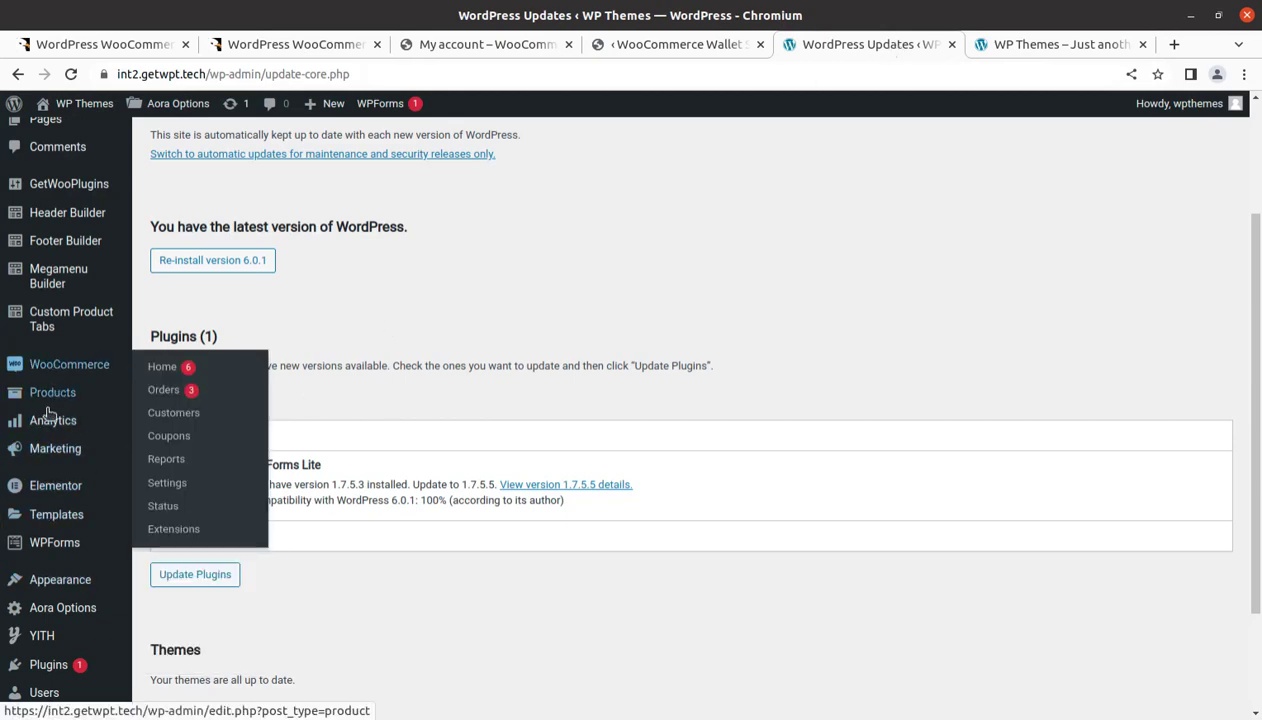
{"action": "mouse_move", "coordinate": [55, 586]}
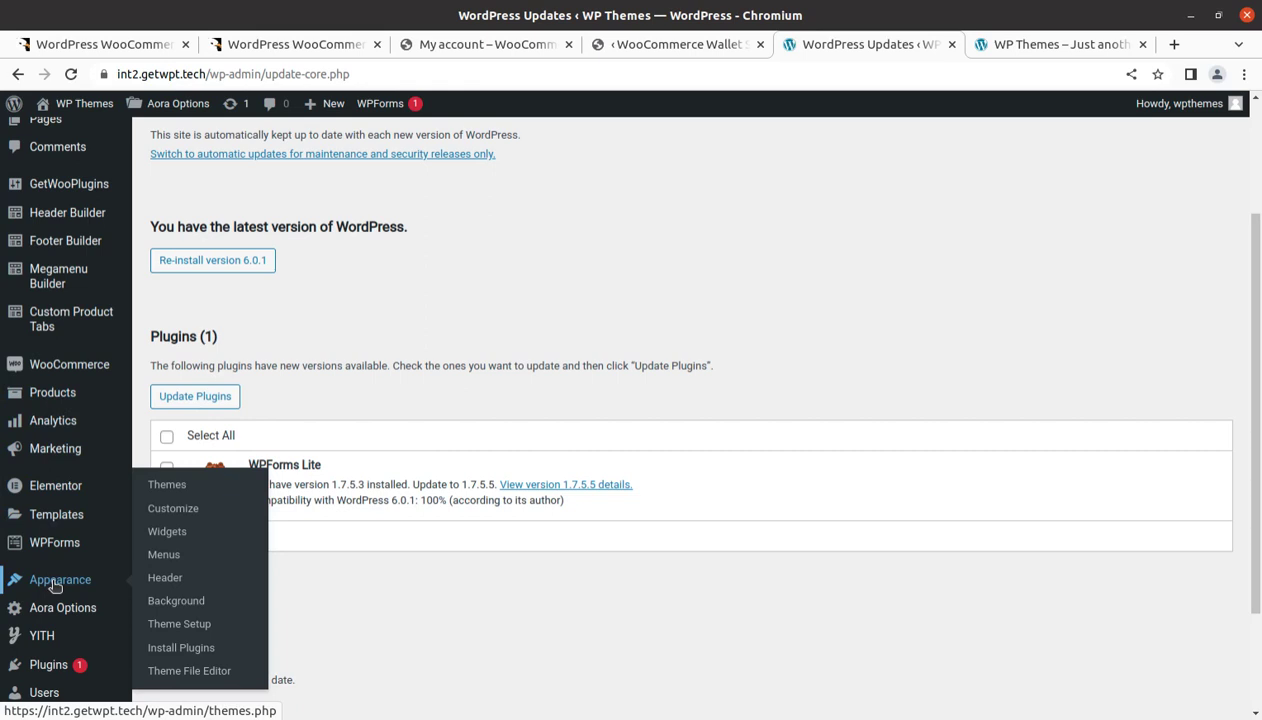
{"action": "scroll", "coordinate": [57, 587], "scroll_direction": "down", "scroll_amount": 2}
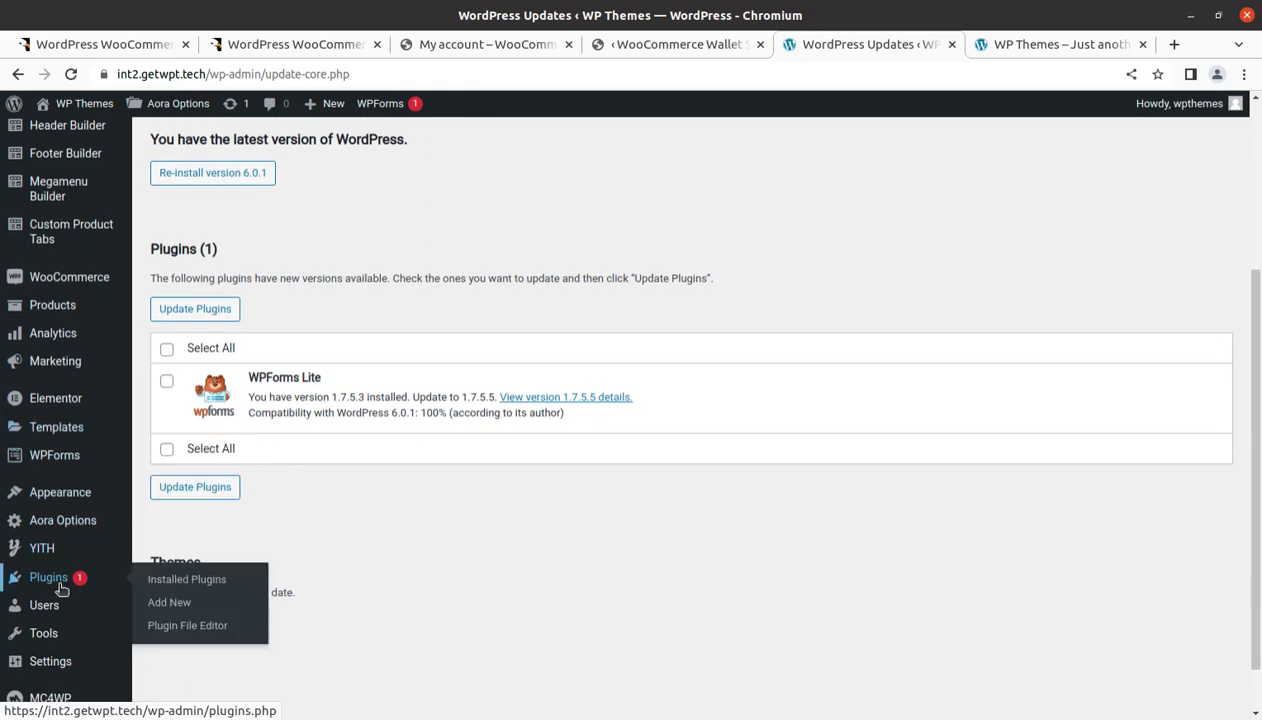
{"action": "left_click", "coordinate": [185, 612]}
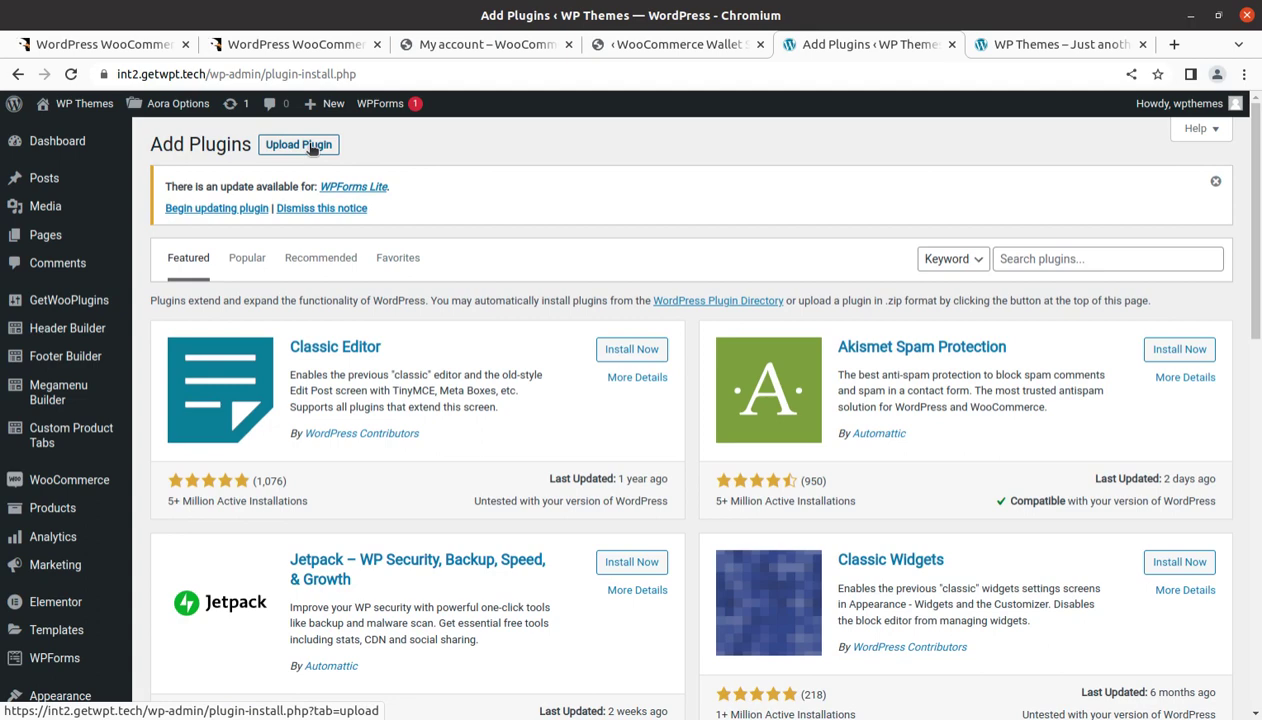
Step: Upload woocommerce-wallet-system.zip from the woocommerce-wallet-system_v3.5.2 folder in Downloads, then install and activate the plugin
{"action": "left_click", "coordinate": [313, 148]}
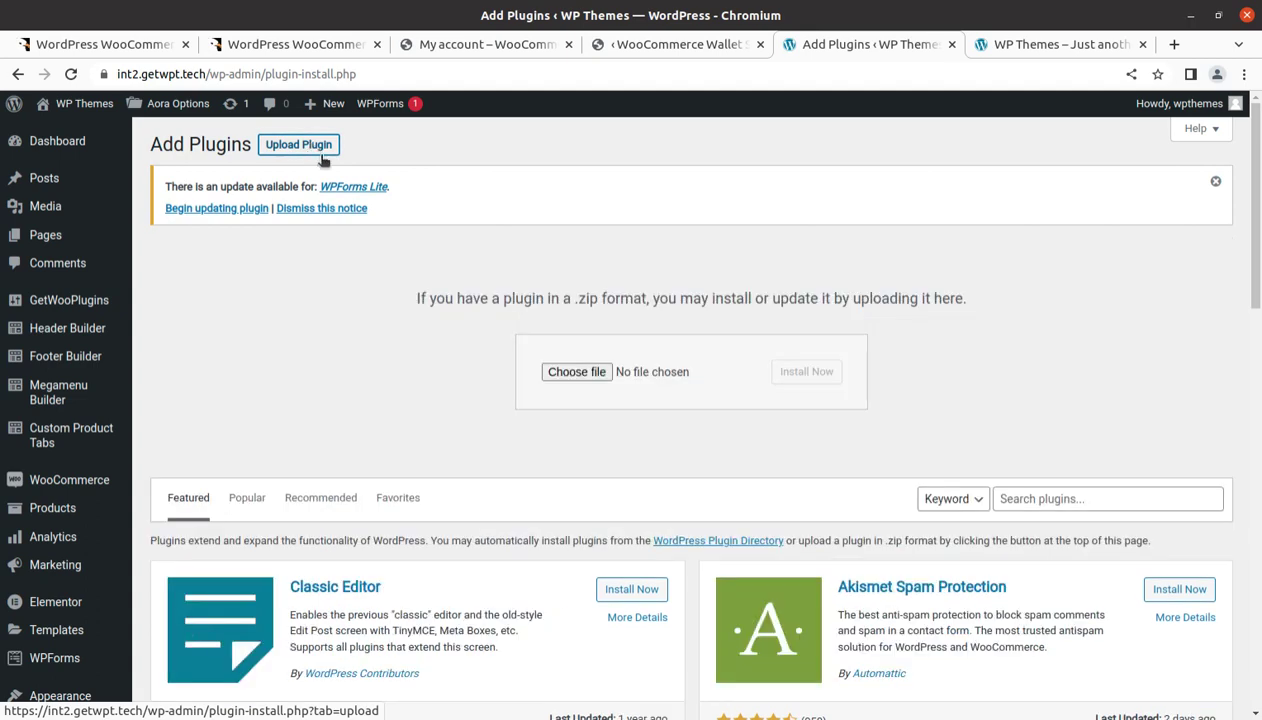
{"action": "left_click", "coordinate": [575, 372]}
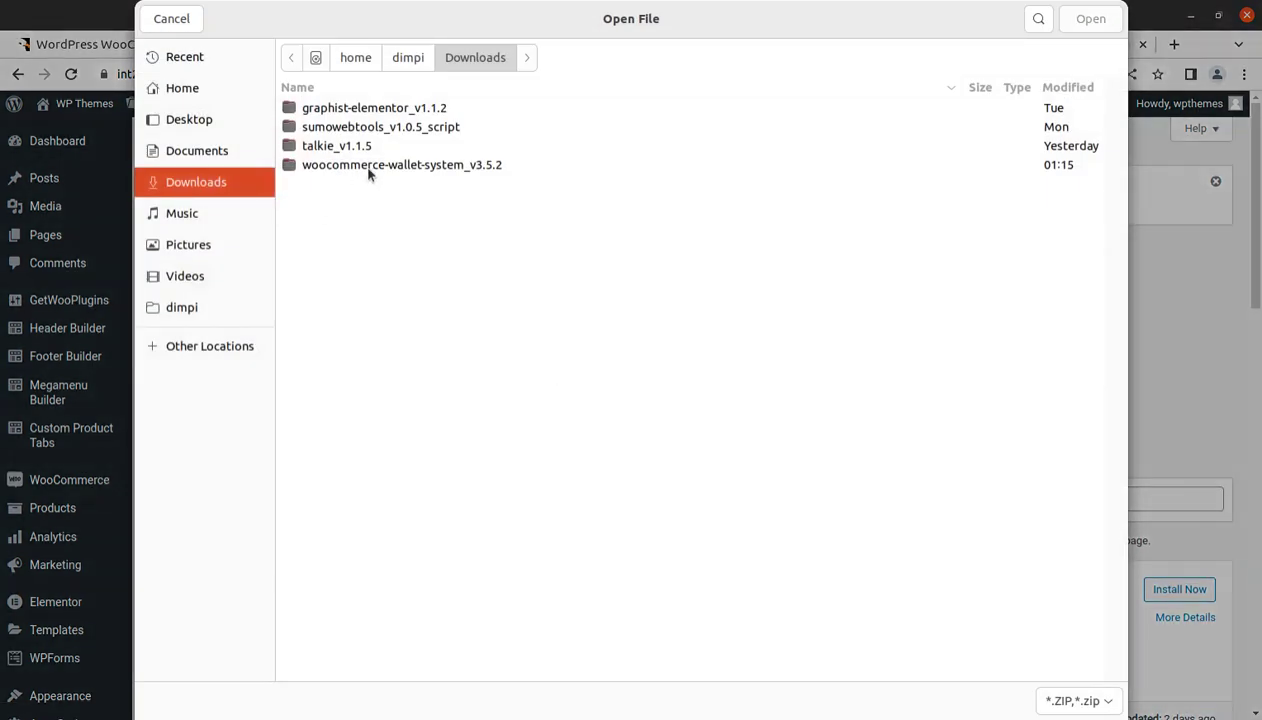
{"action": "double_click", "coordinate": [366, 165]}
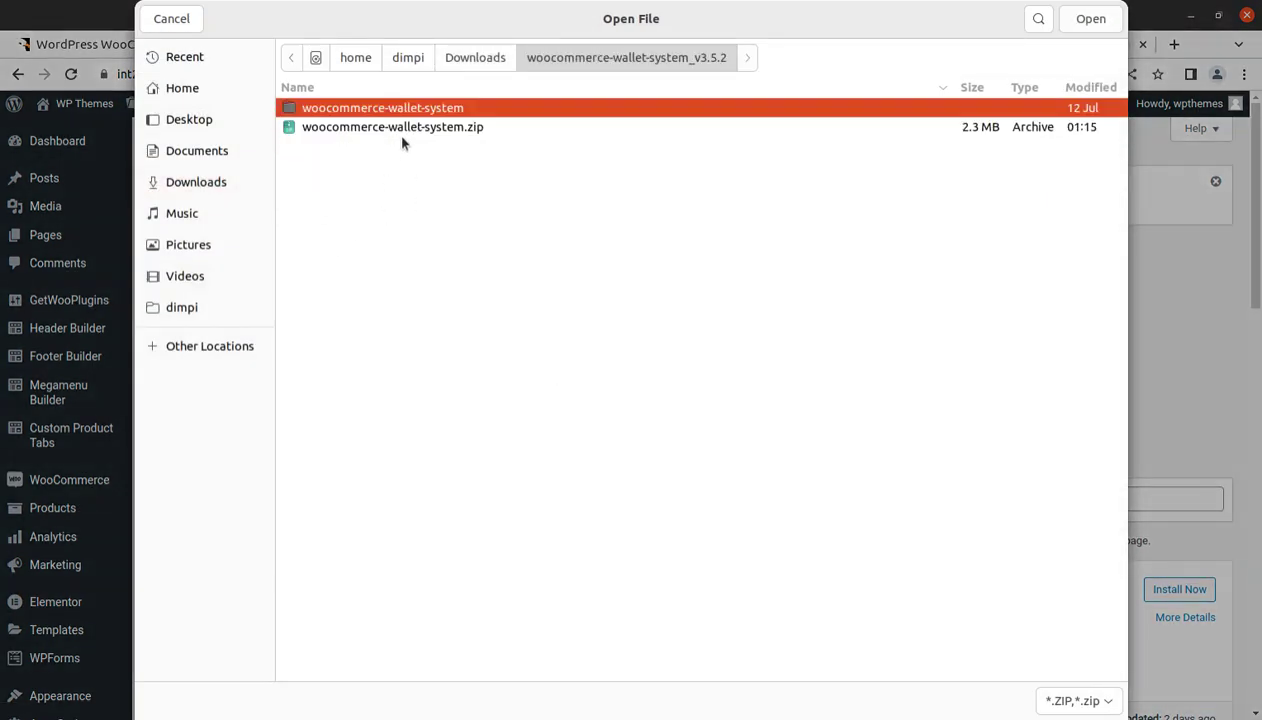
{"action": "left_click", "coordinate": [404, 129]}
{"action": "left_click", "coordinate": [1090, 19]}
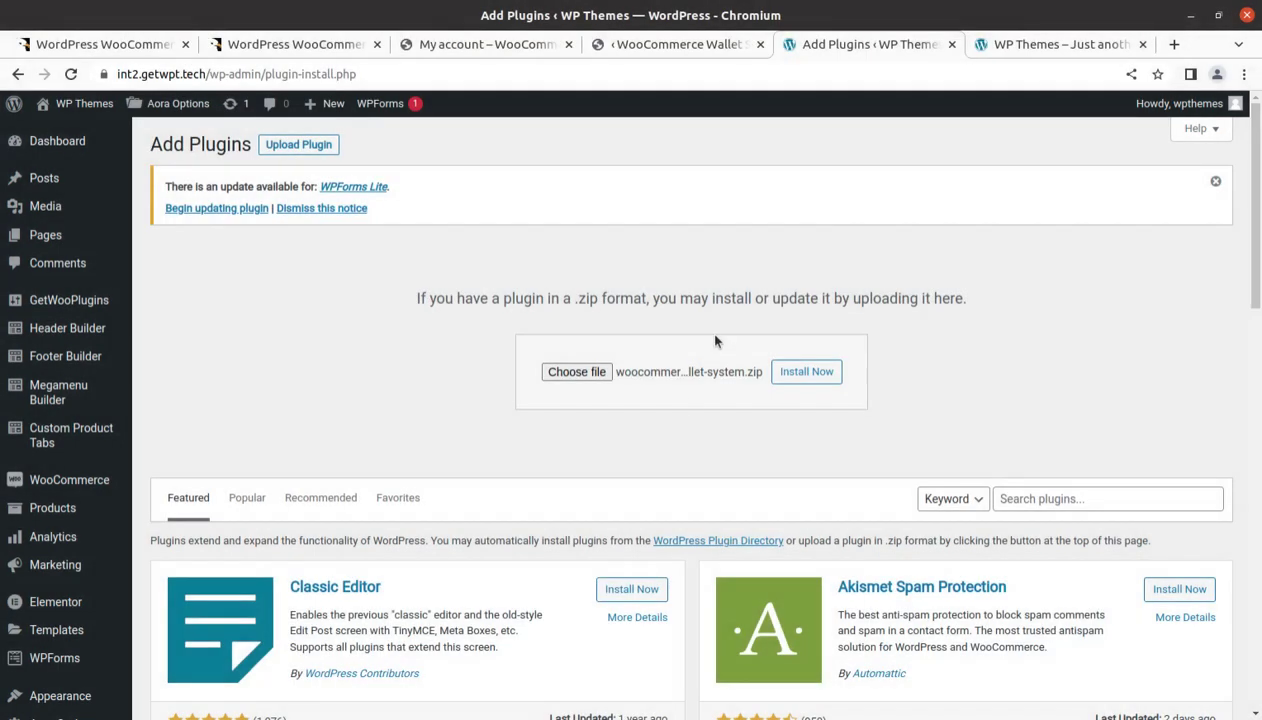
{"action": "left_click", "coordinate": [822, 381]}
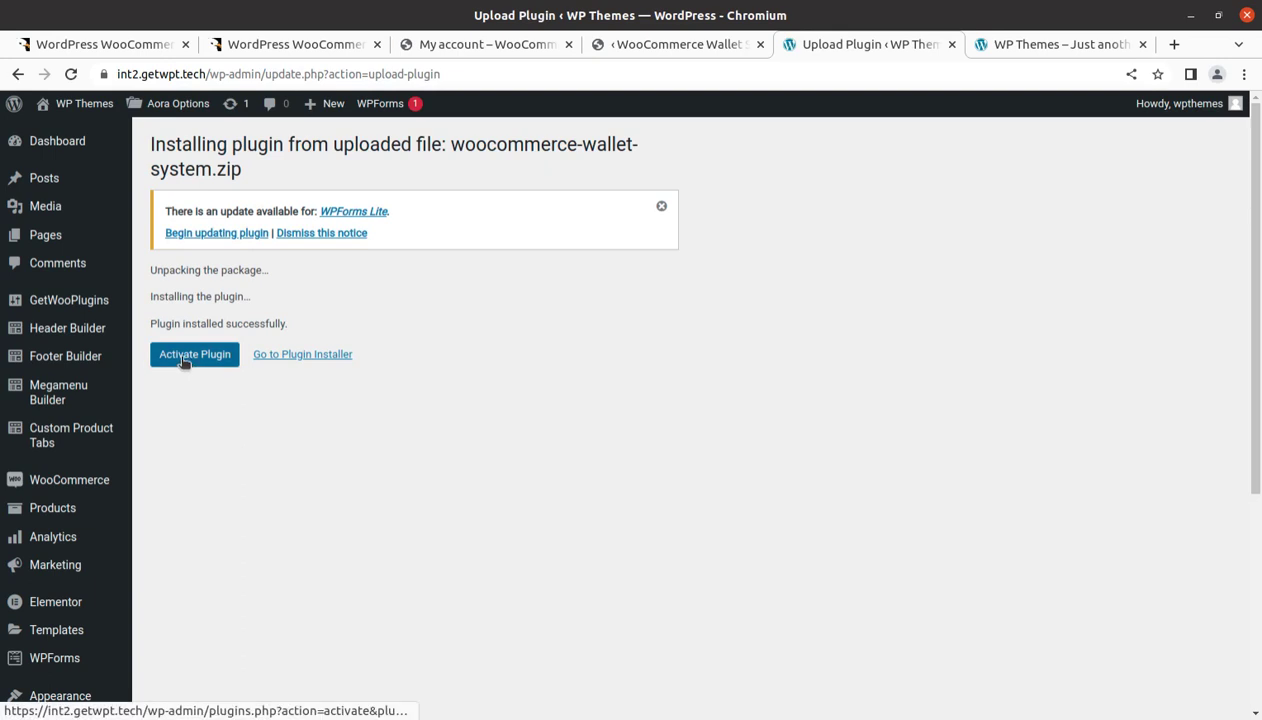
{"action": "left_click", "coordinate": [184, 362]}
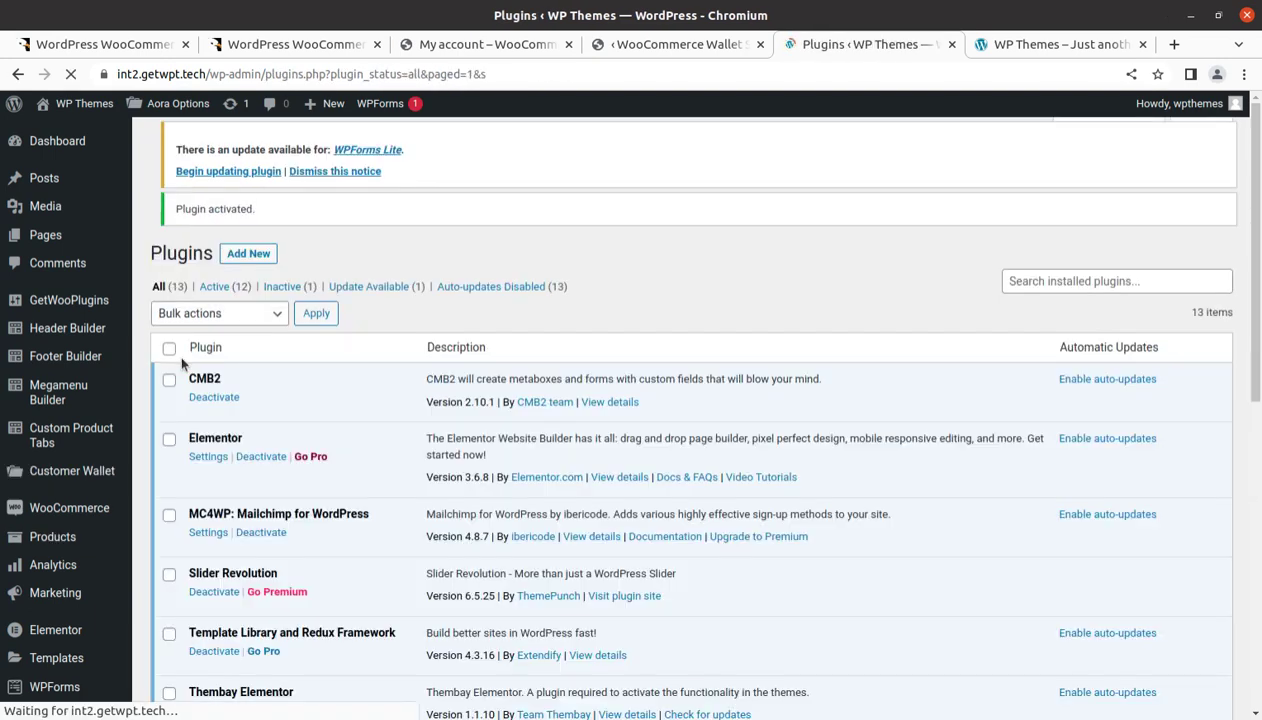
Step: Look through the installed plugins and admin sections for the wallet plugin and open its Customer Wallet page
{"action": "scroll", "coordinate": [230, 506], "scroll_direction": "down", "scroll_amount": 5}
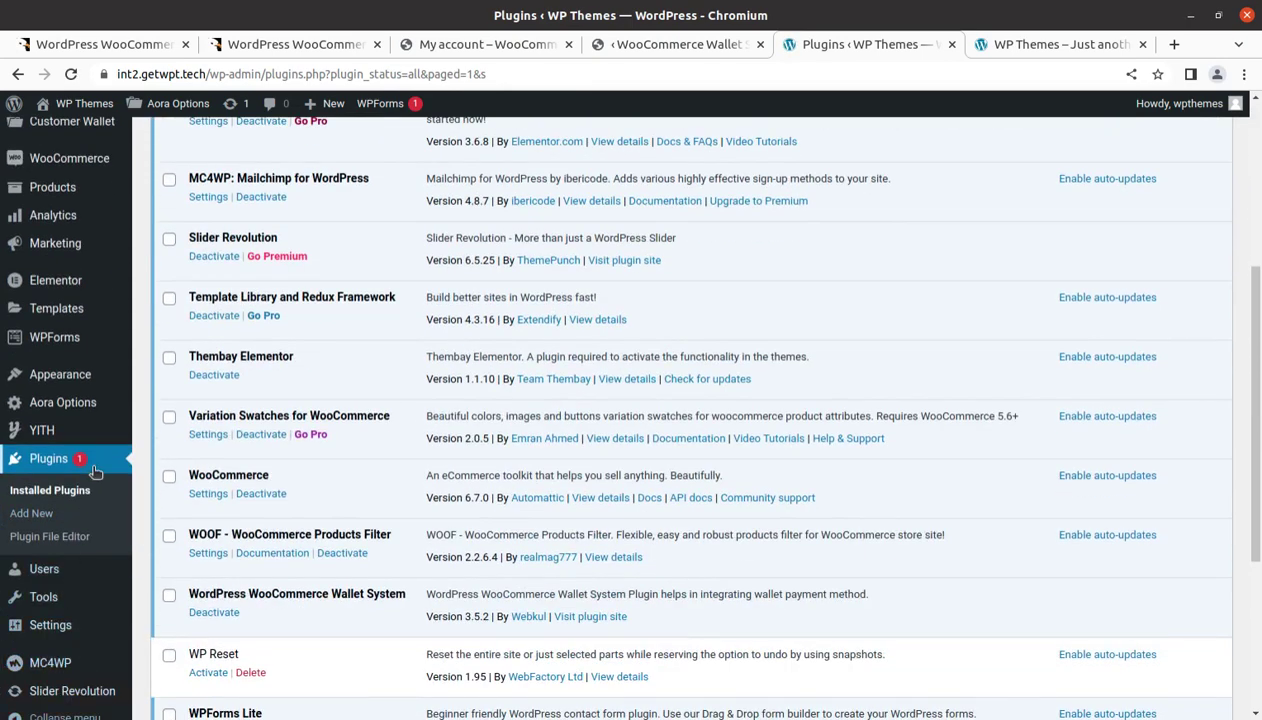
{"action": "scroll", "coordinate": [70, 500], "scroll_direction": "down", "scroll_amount": 3}
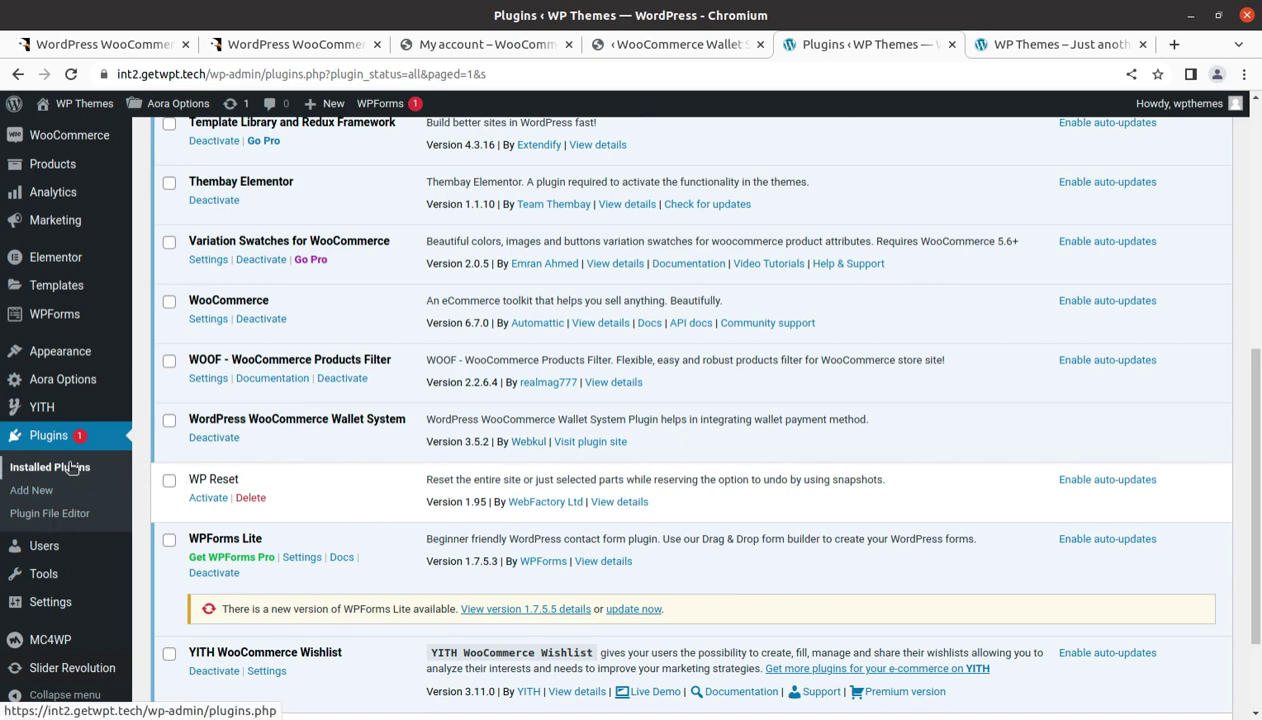
{"action": "scroll", "coordinate": [50, 500], "scroll_direction": "down", "scroll_amount": 2}
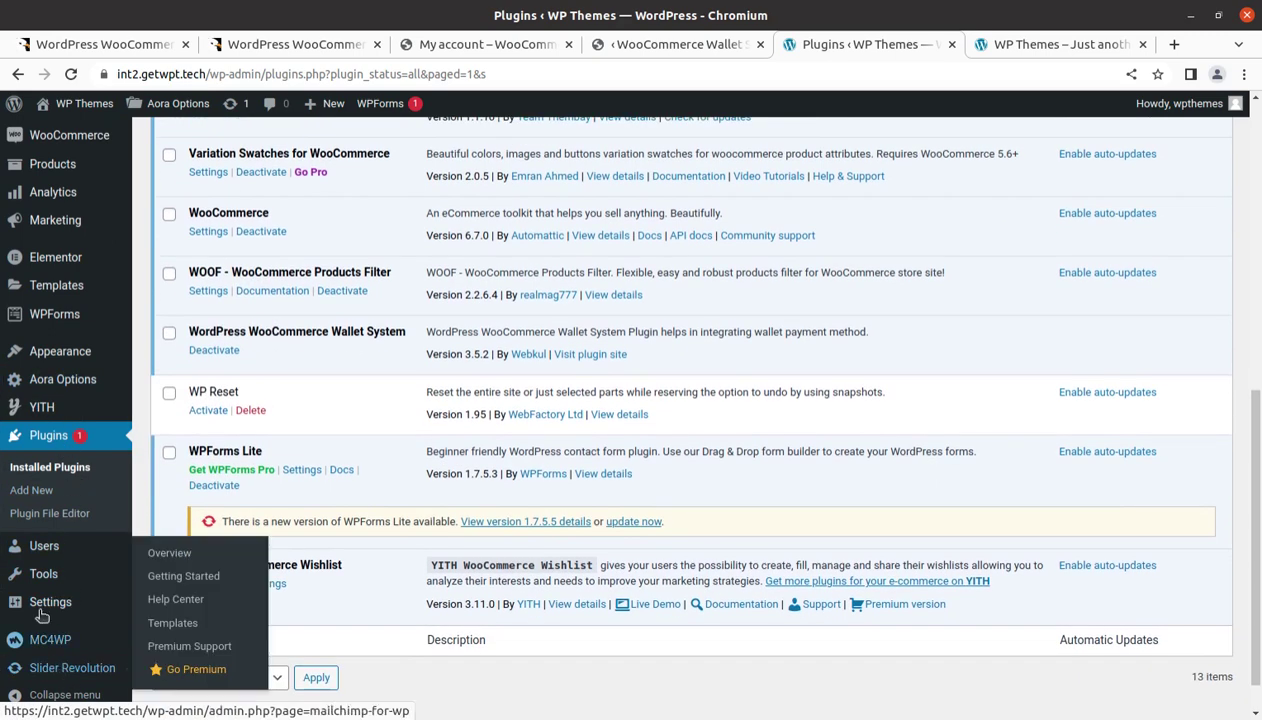
{"action": "scroll", "coordinate": [42, 600], "scroll_direction": "up", "scroll_amount": 3}
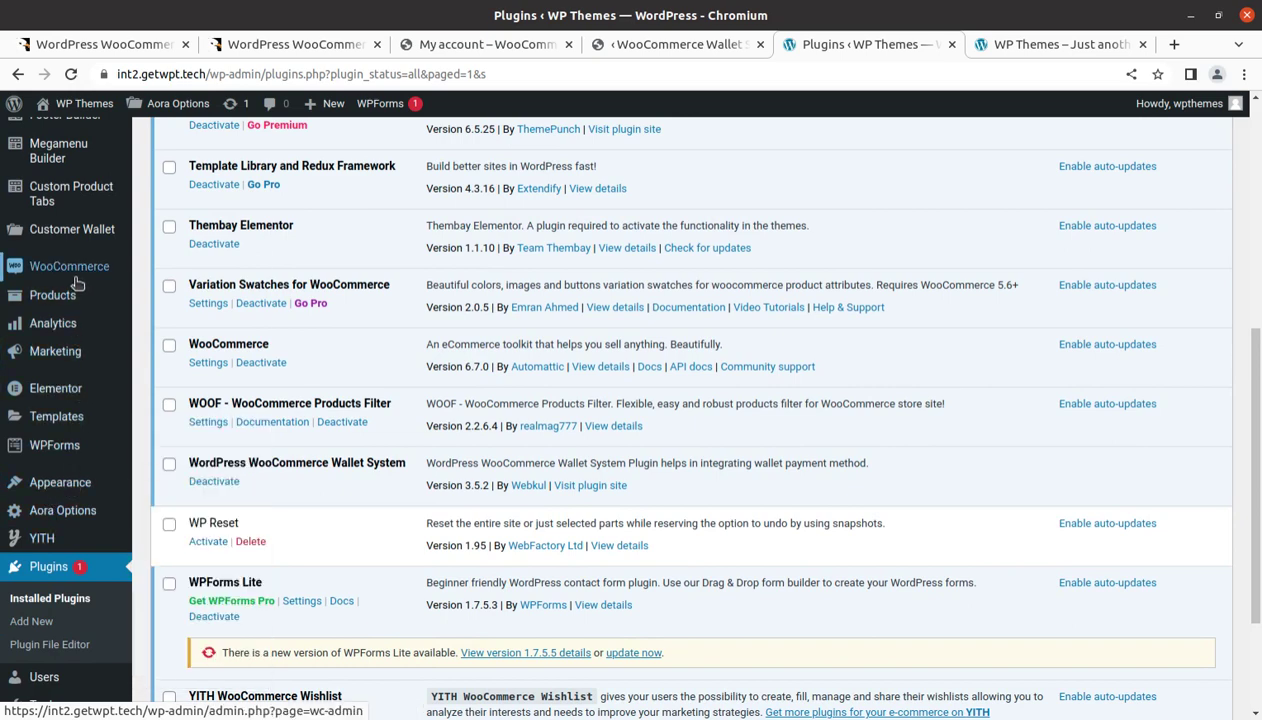
{"action": "mouse_move", "coordinate": [75, 282]}
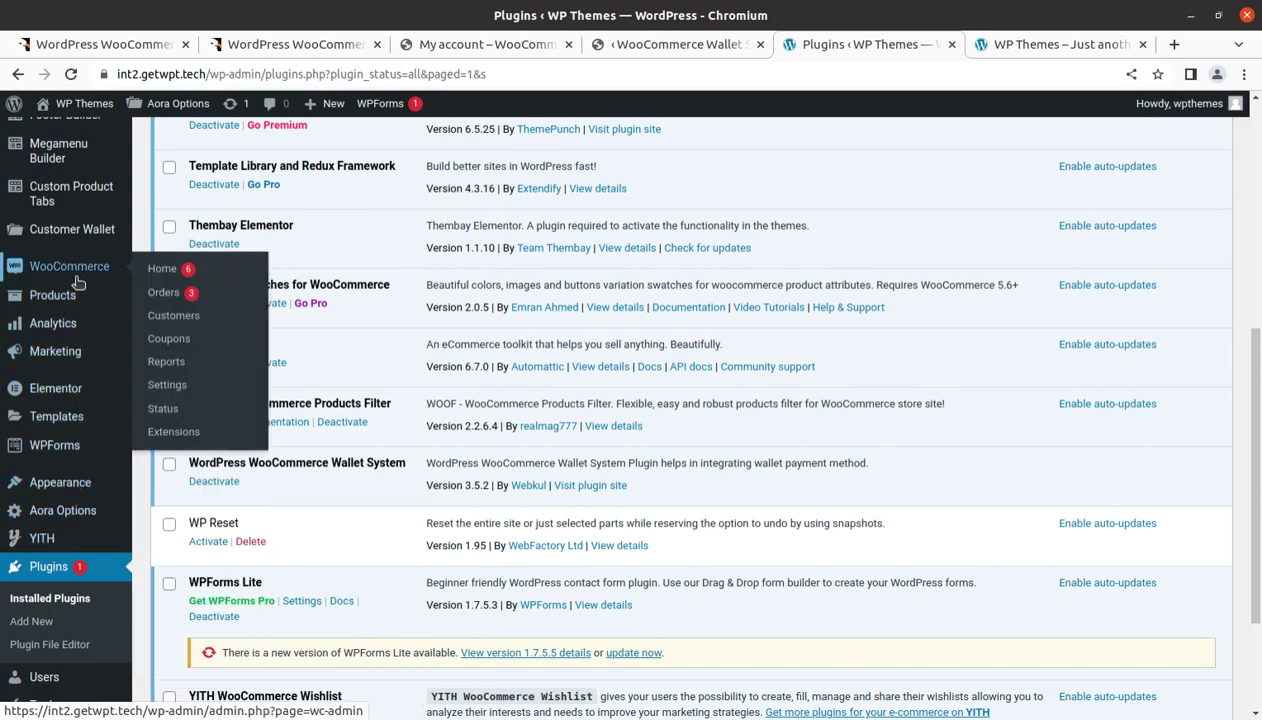
{"action": "scroll", "coordinate": [77, 283], "scroll_direction": "up", "scroll_amount": 3}
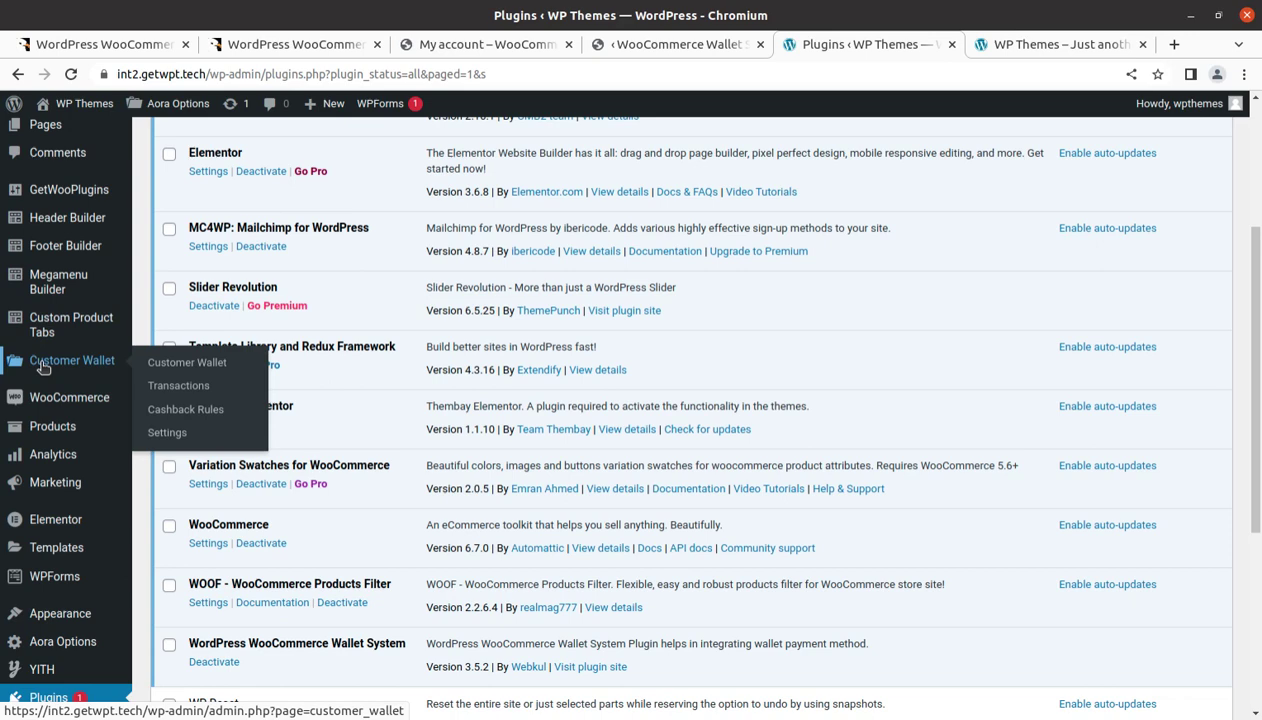
{"action": "left_click", "coordinate": [43, 366]}
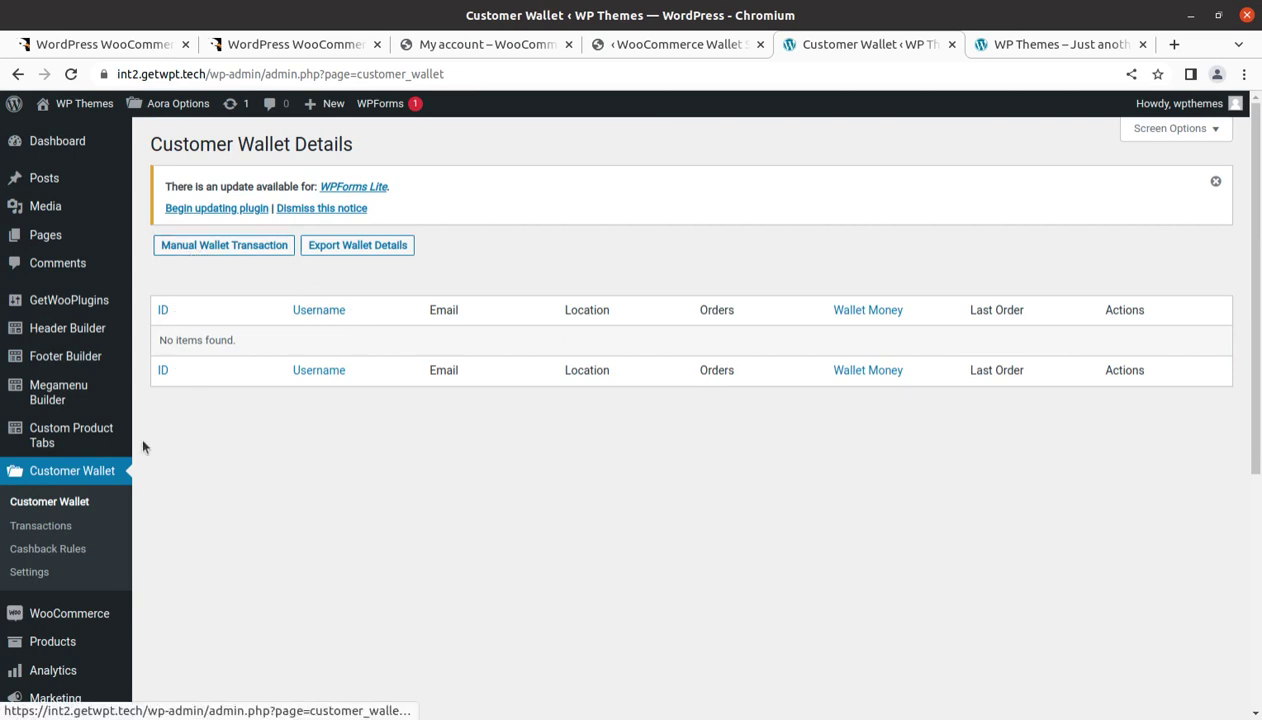
Step: Open the Customer Wallet settings and examine the General options for wallet limits, debit type and discount
{"action": "left_click", "coordinate": [40, 577]}
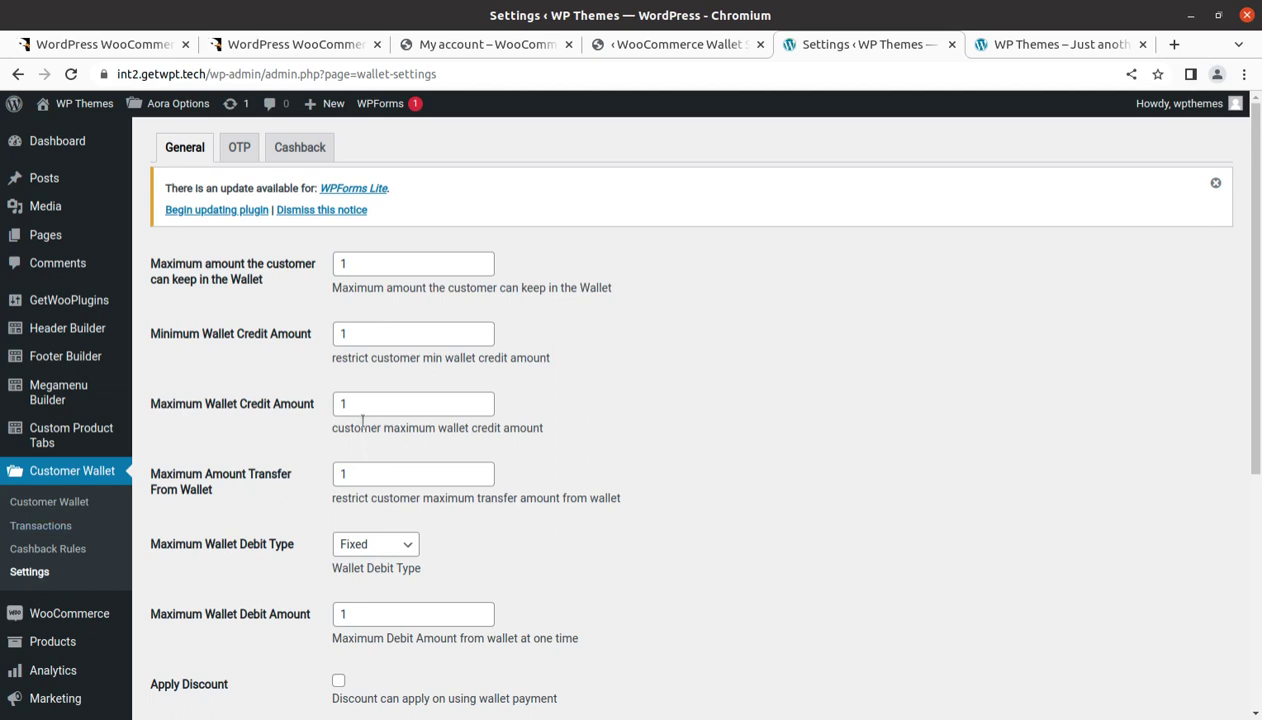
{"action": "scroll", "coordinate": [470, 330], "scroll_direction": "down", "scroll_amount": 4}
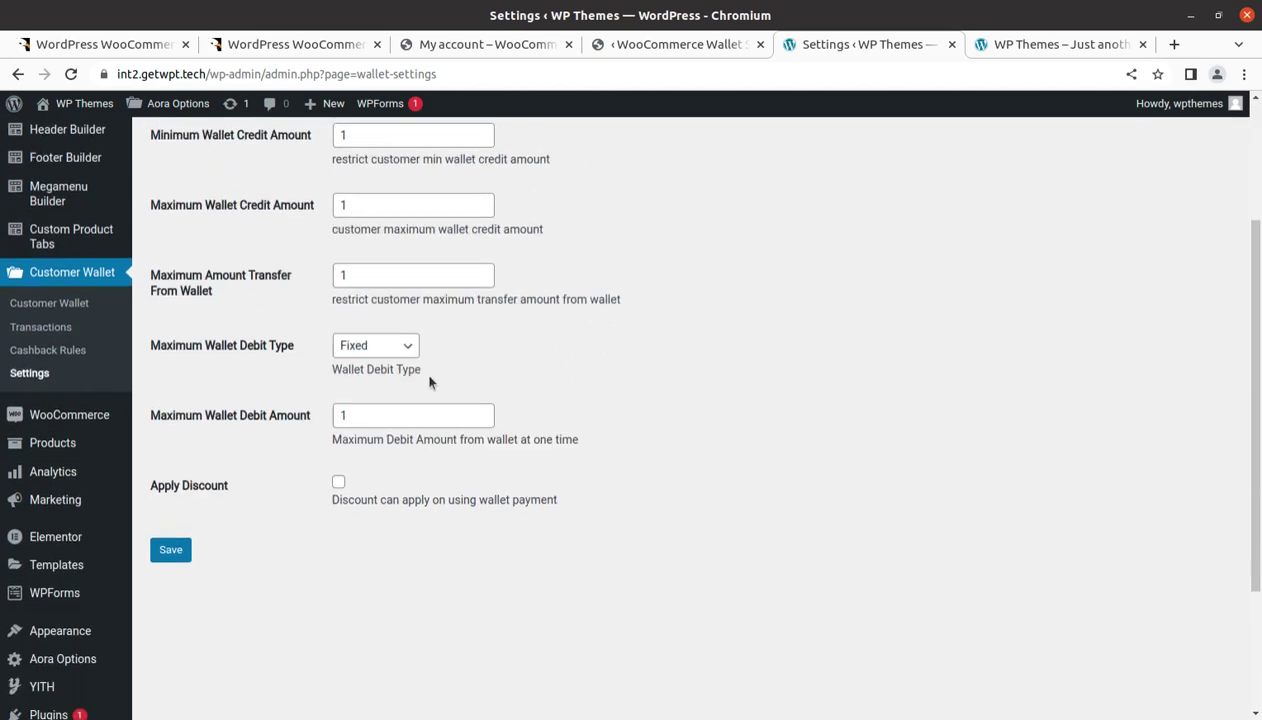
{"action": "scroll", "coordinate": [424, 430], "scroll_direction": "up", "scroll_amount": 5}
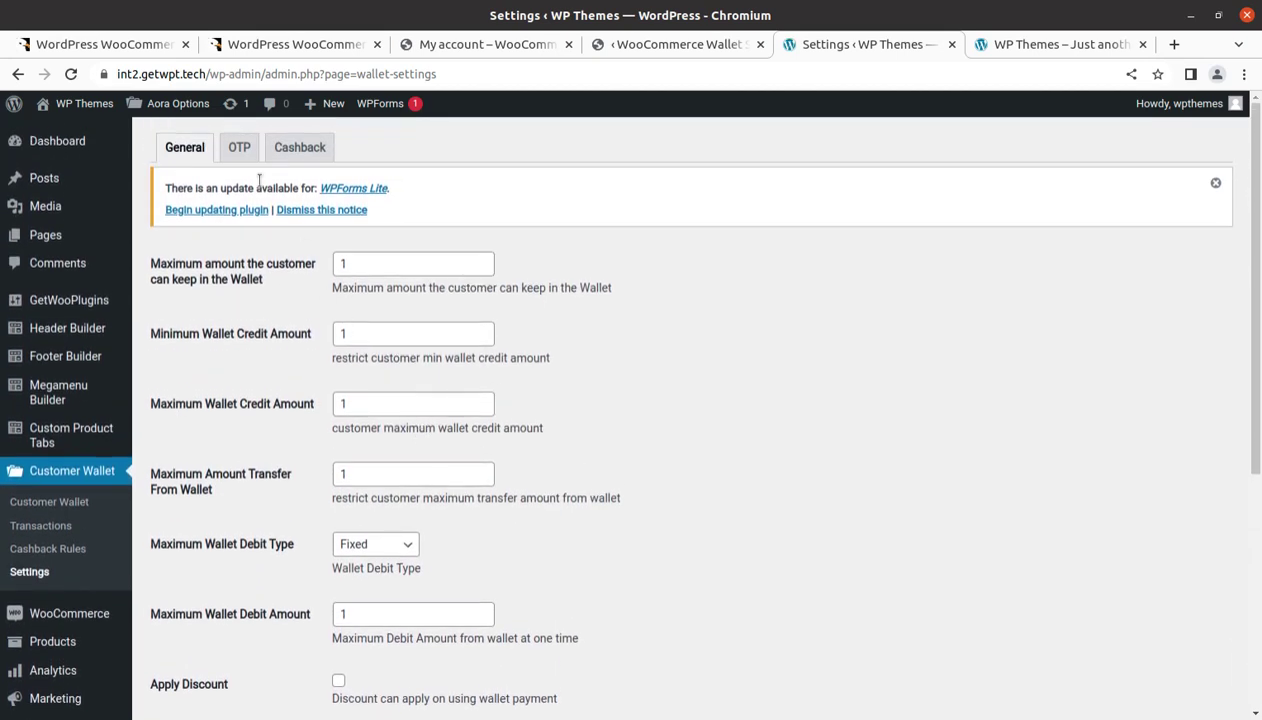
Step: Review the wallet's OTP and Cashback settings, the wallet transaction list, and the form for adding a cashback rule
{"action": "left_click", "coordinate": [240, 149]}
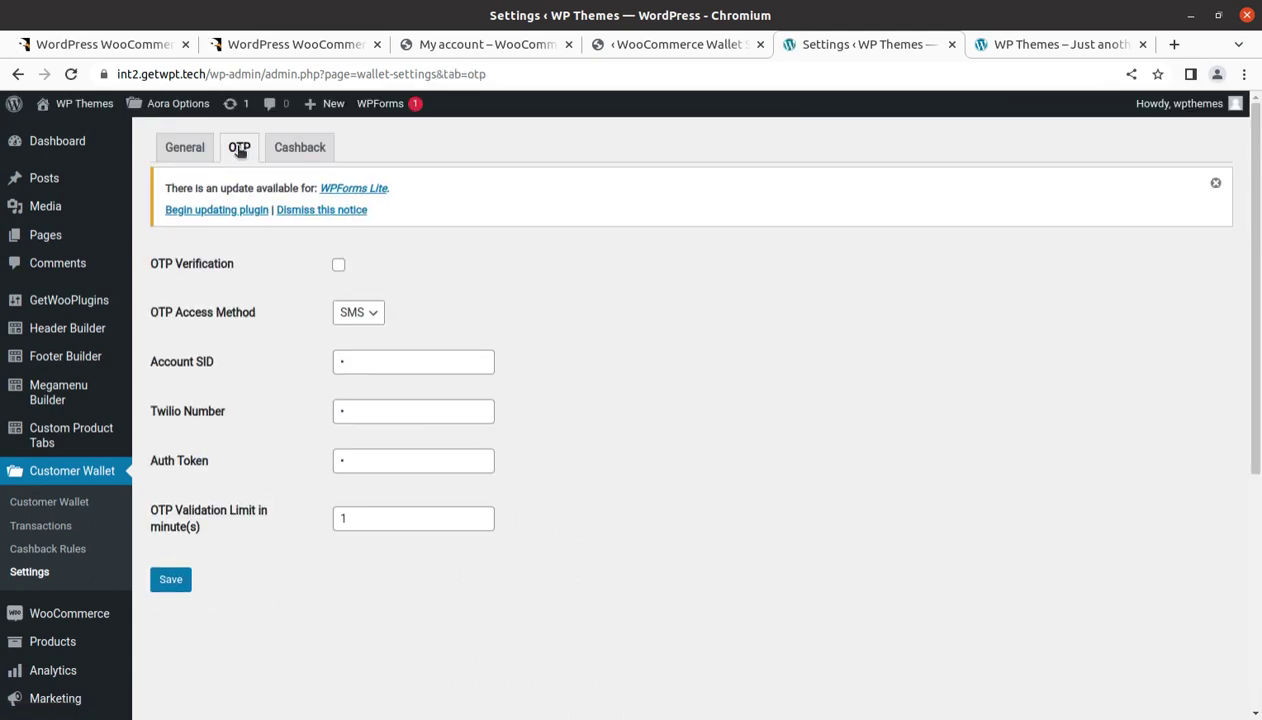
{"action": "left_click", "coordinate": [325, 150]}
{"action": "left_click", "coordinate": [45, 526]}
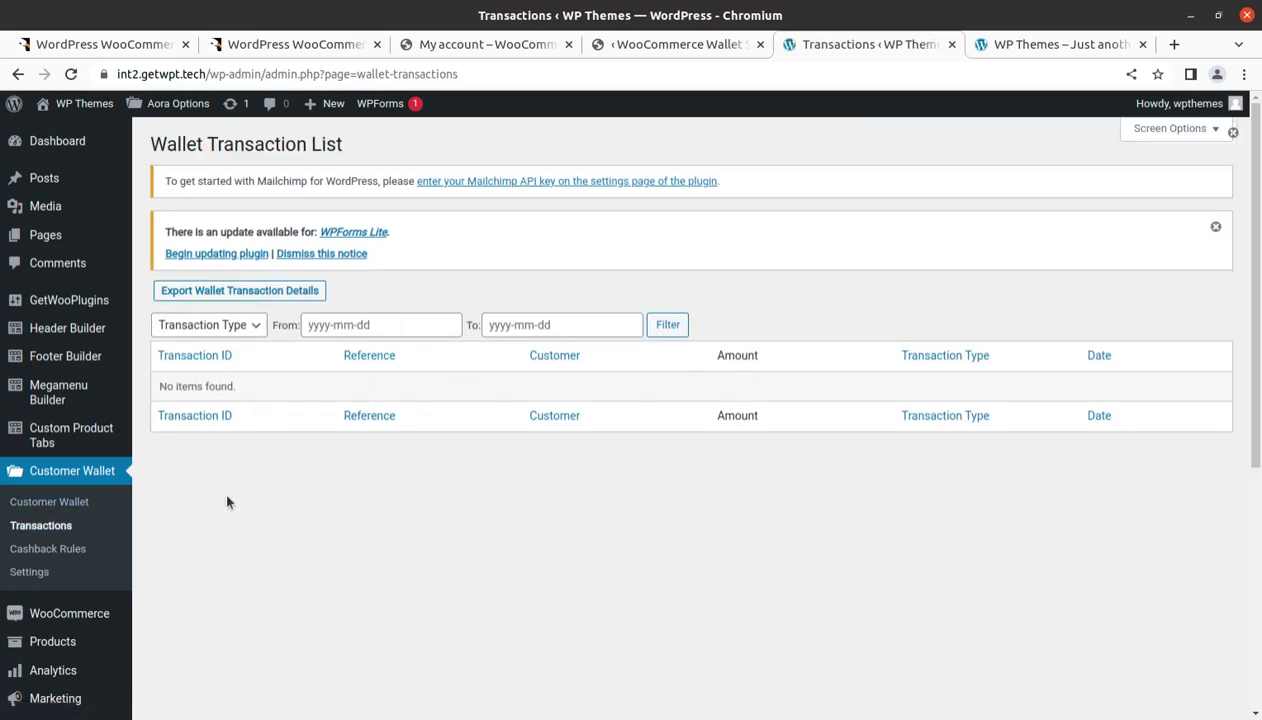
{"action": "left_click", "coordinate": [60, 556]}
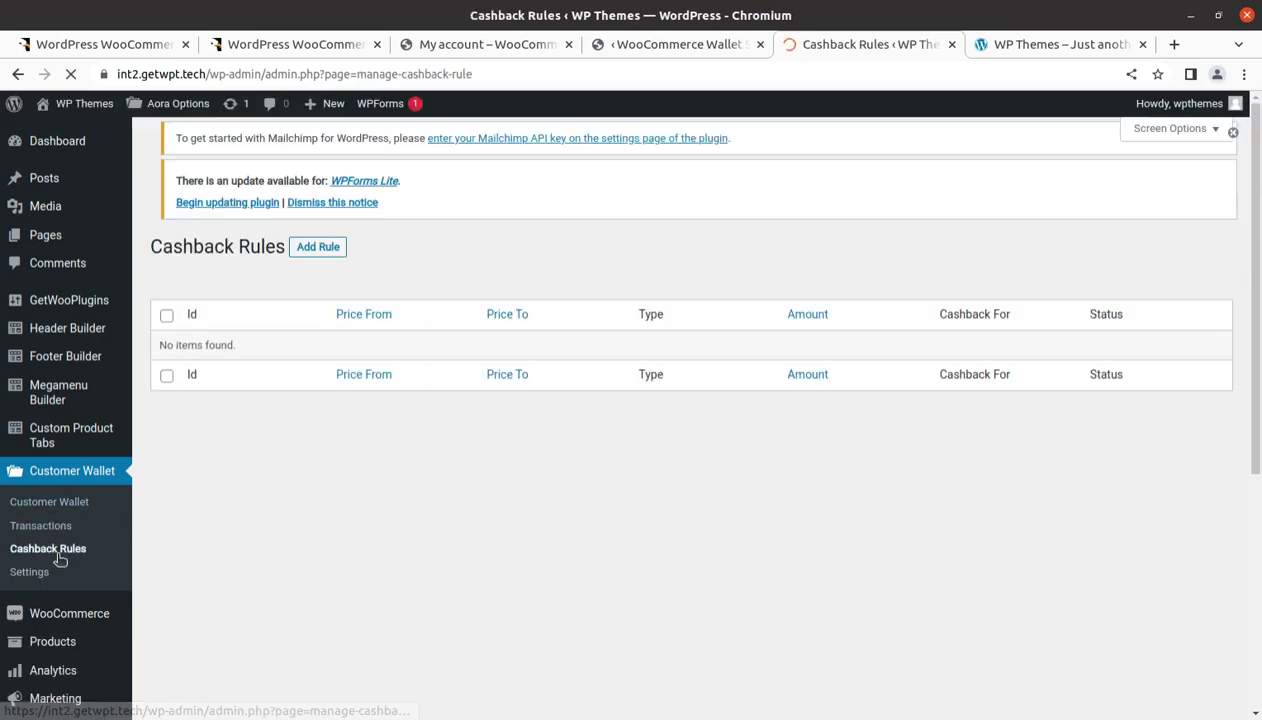
{"action": "left_click", "coordinate": [185, 292]}
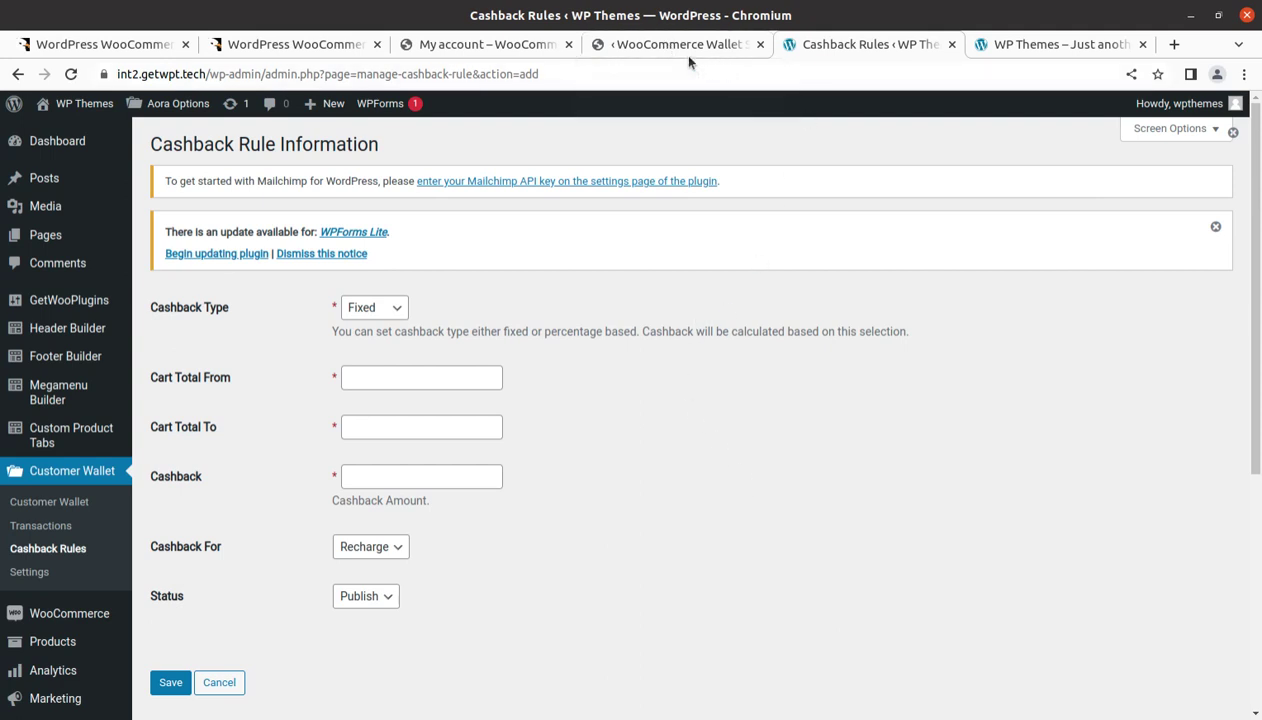
Step: Return through the open demo pages to the plugin's CodeCanyon item page and review its description, price and update details
{"action": "left_click", "coordinate": [664, 42]}
{"action": "left_click", "coordinate": [496, 48]}
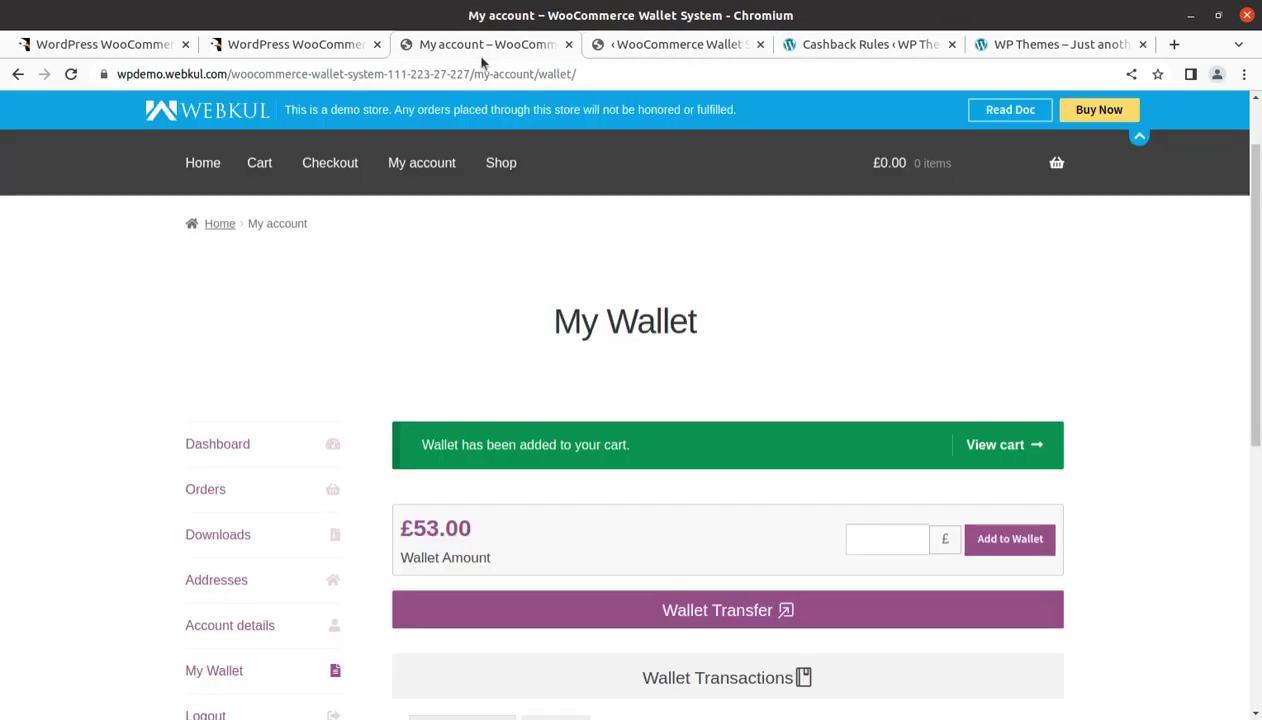
{"action": "left_click", "coordinate": [325, 45]}
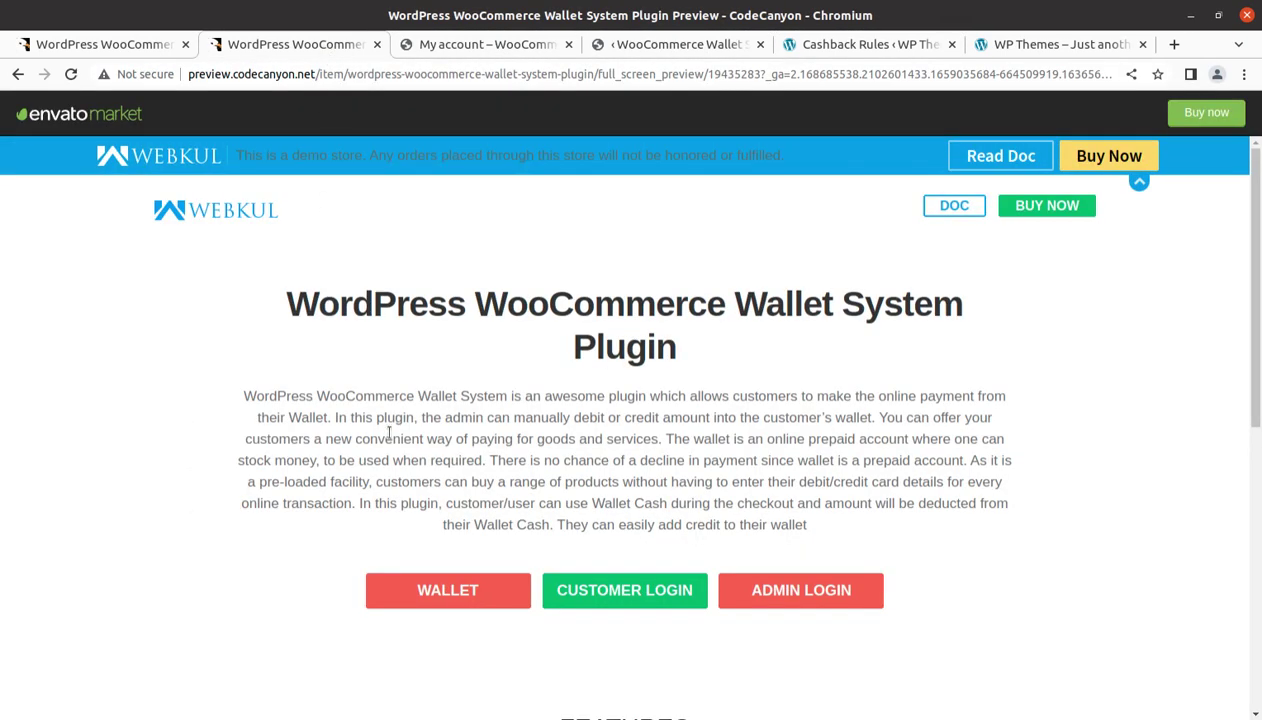
{"action": "left_click", "coordinate": [112, 46]}
{"action": "mouse_move", "coordinate": [137, 158]}
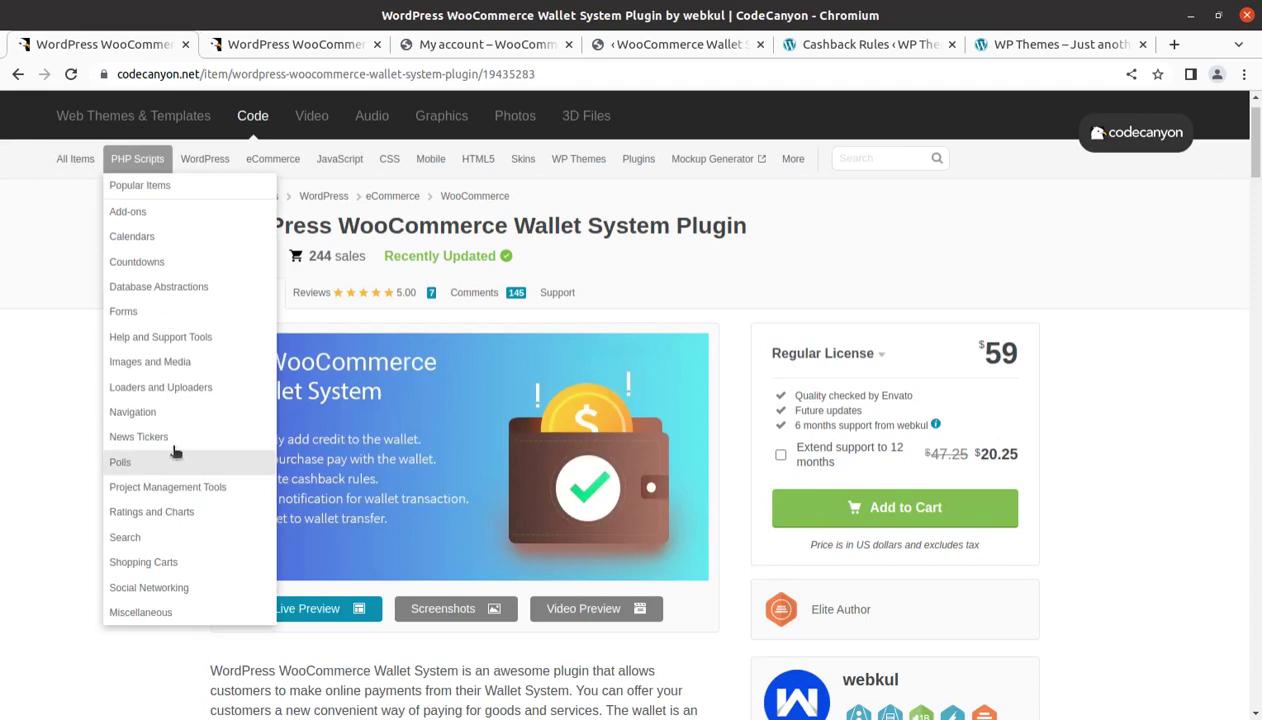
{"action": "scroll", "coordinate": [980, 560], "scroll_direction": "down", "scroll_amount": 3}
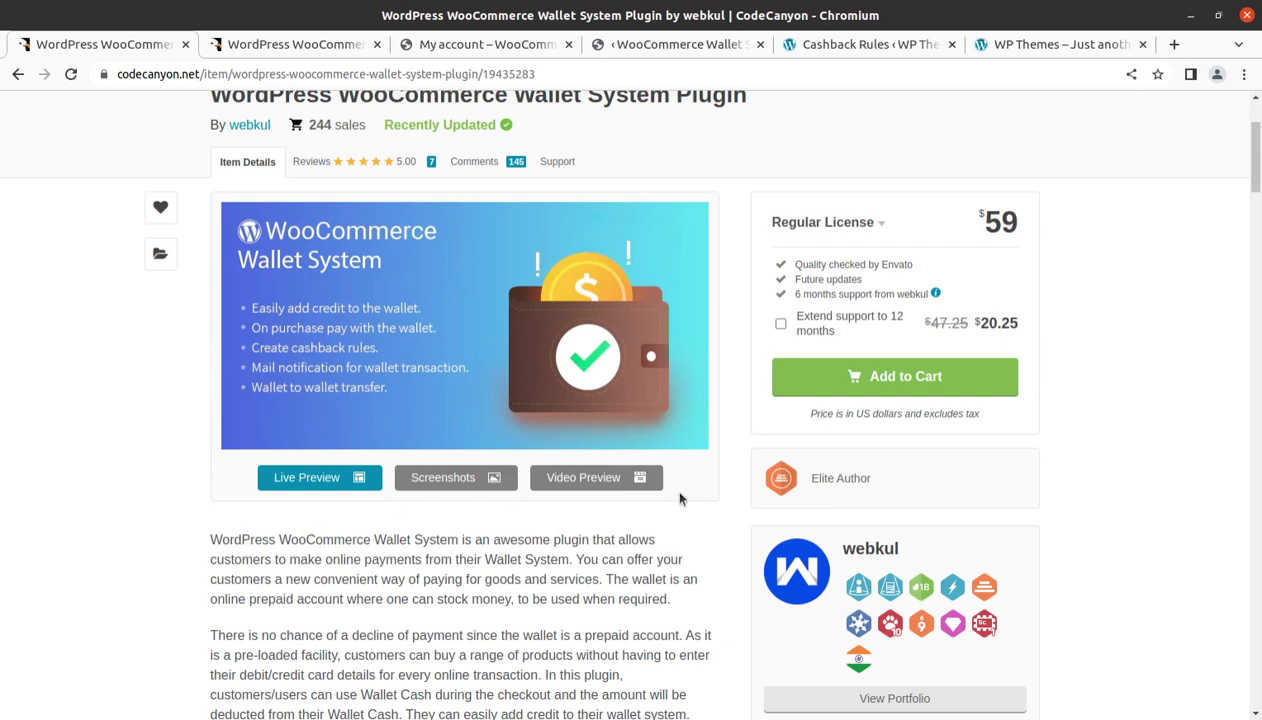
{"action": "scroll", "coordinate": [1024, 460], "scroll_direction": "down", "scroll_amount": 3}
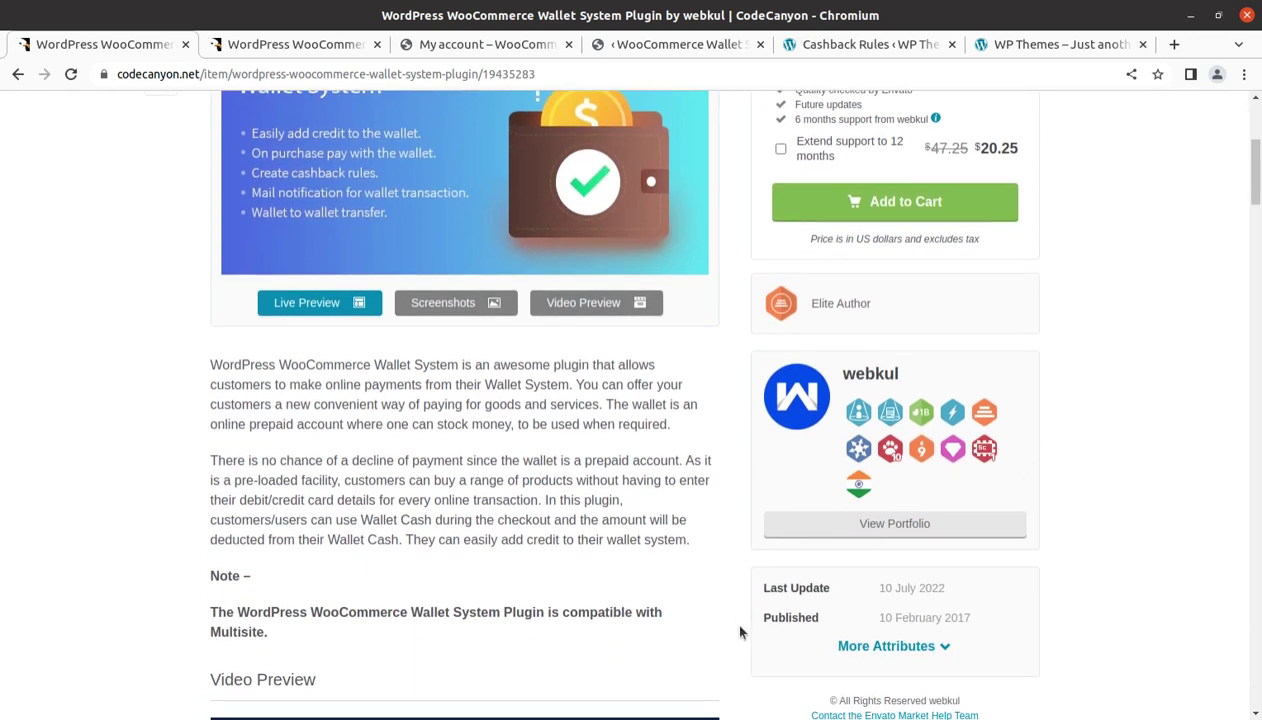
{"action": "scroll", "coordinate": [740, 632], "scroll_direction": "down", "scroll_amount": 2}
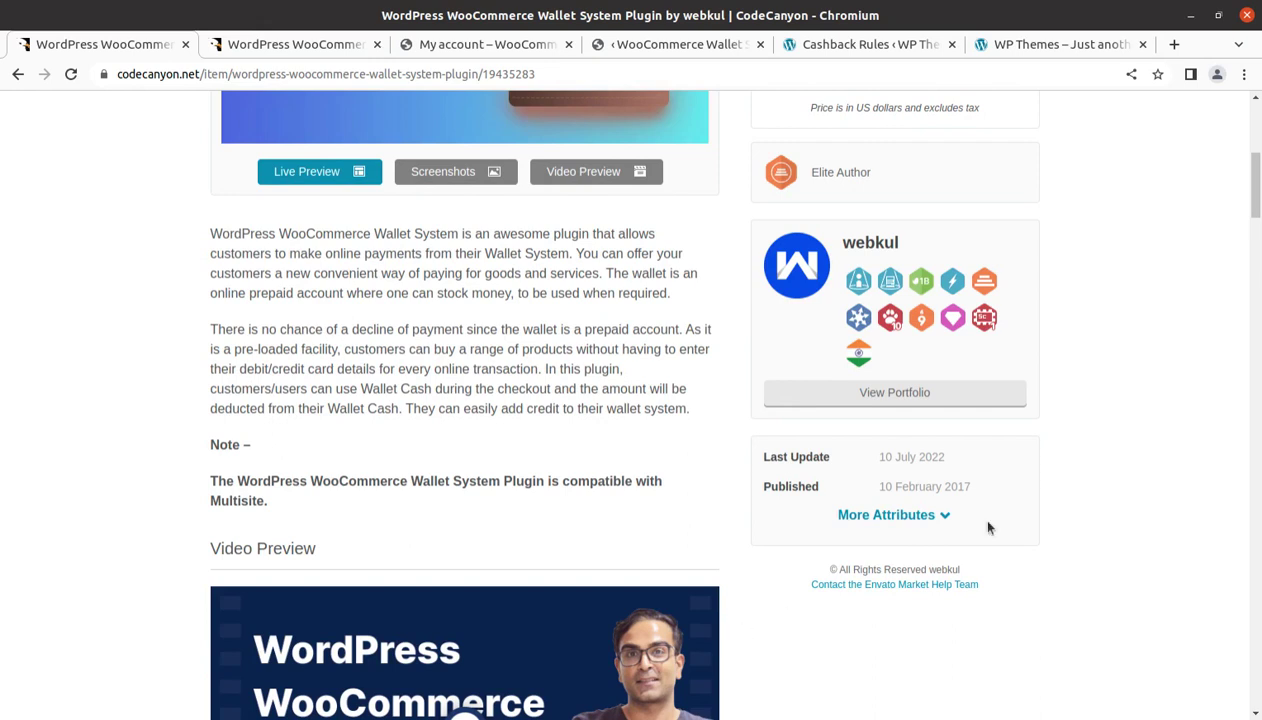
{"action": "scroll", "coordinate": [1154, 464], "scroll_direction": "up", "scroll_amount": 6}
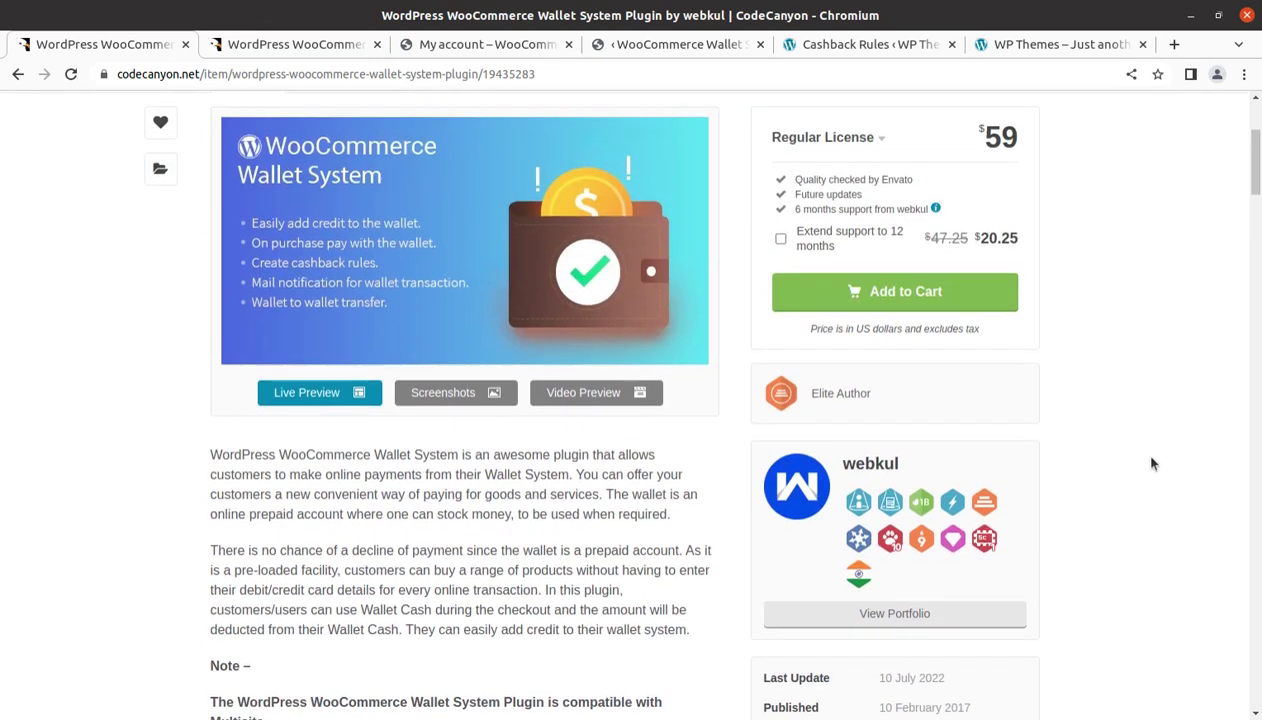